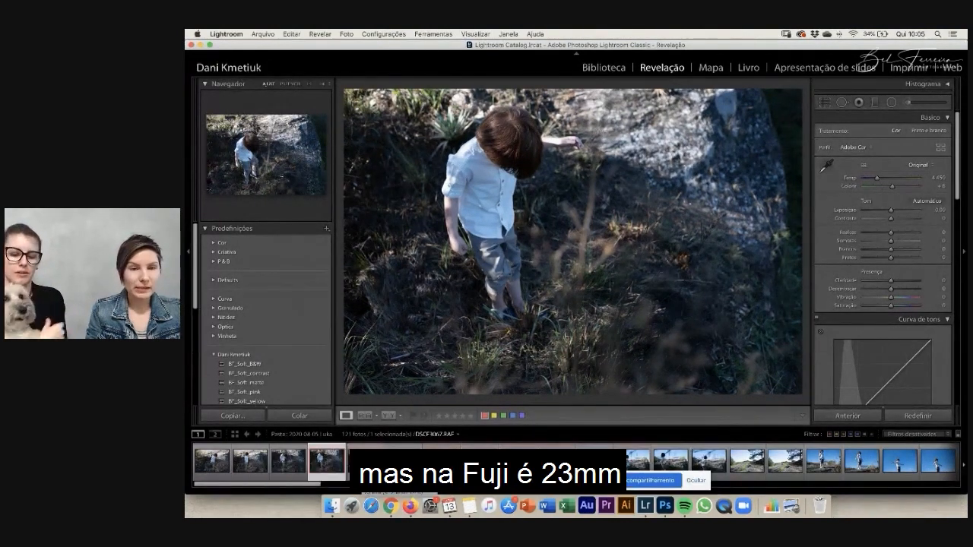
Step: Examine the series of photos of the boy standing on the grass and beside the large rock
click(364, 469)
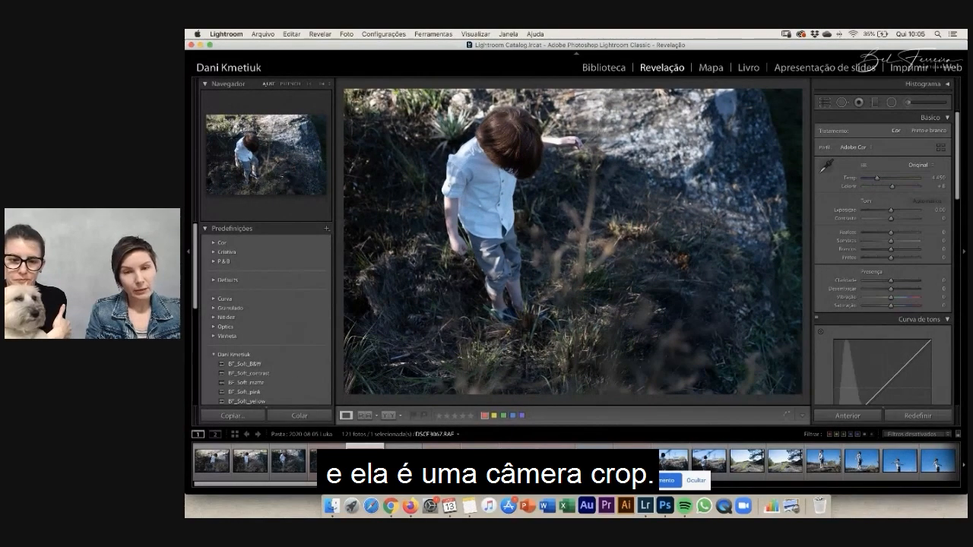
click(403, 464)
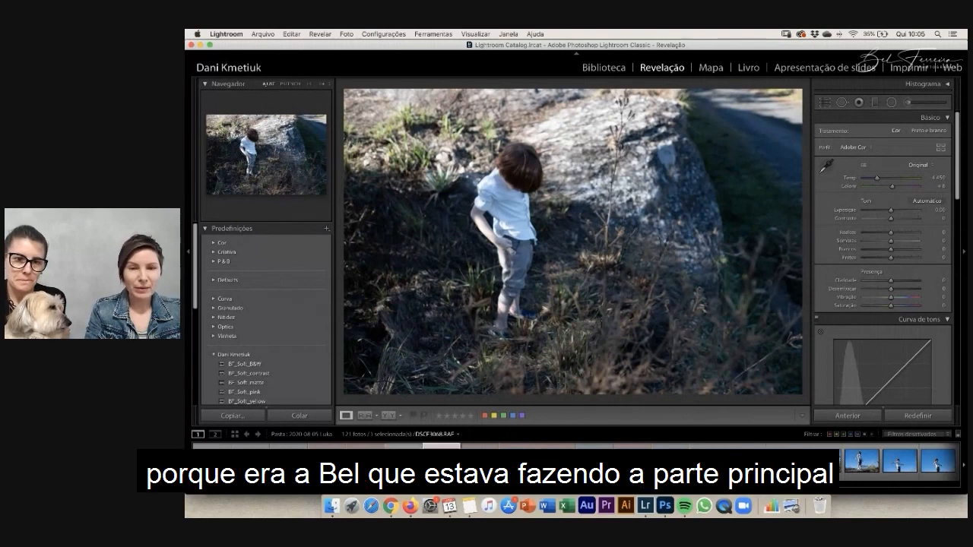
key(Right)
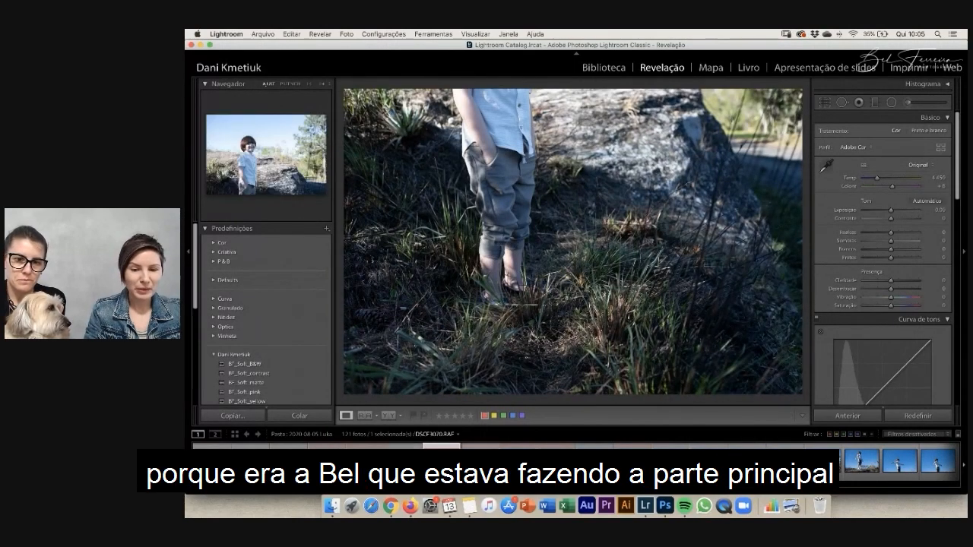
key(super+Tab)
click(479, 461)
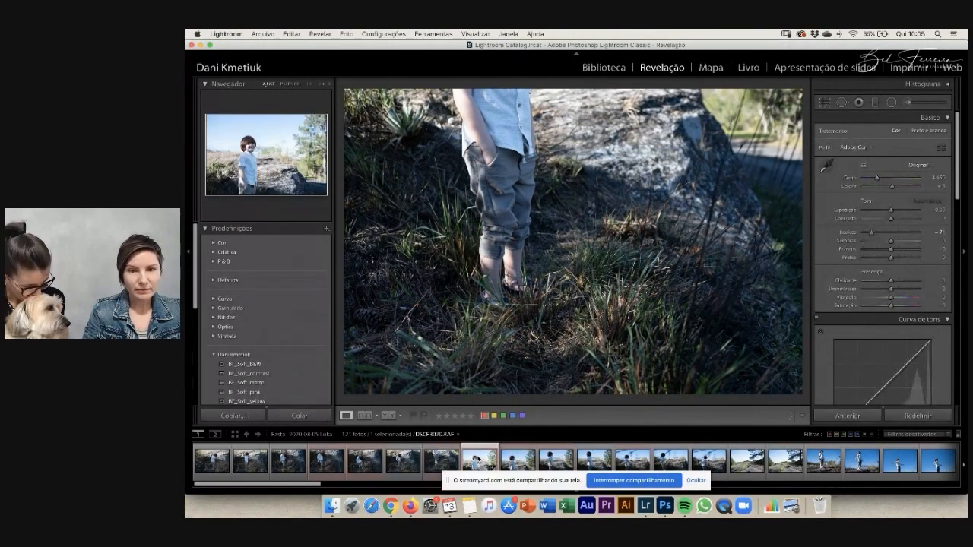
key(Right)
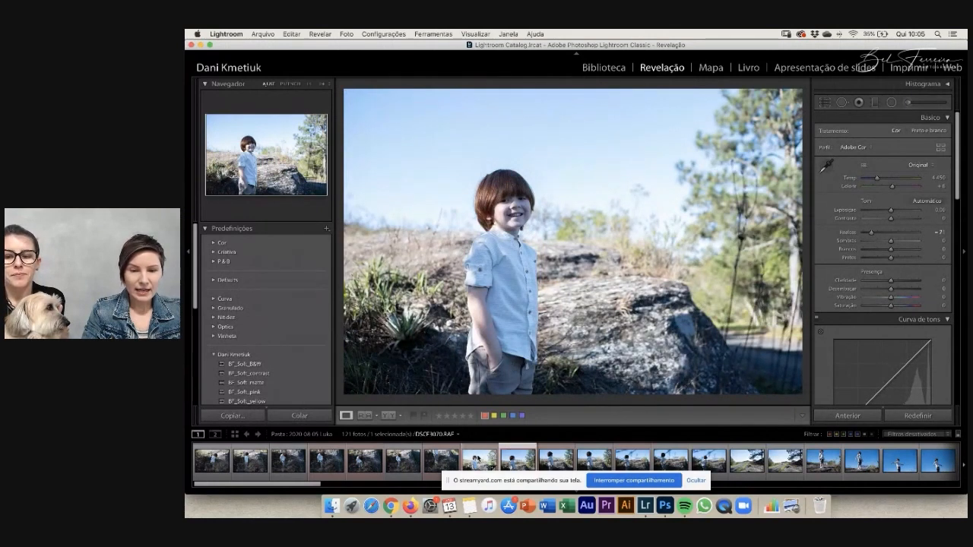
key(Right)
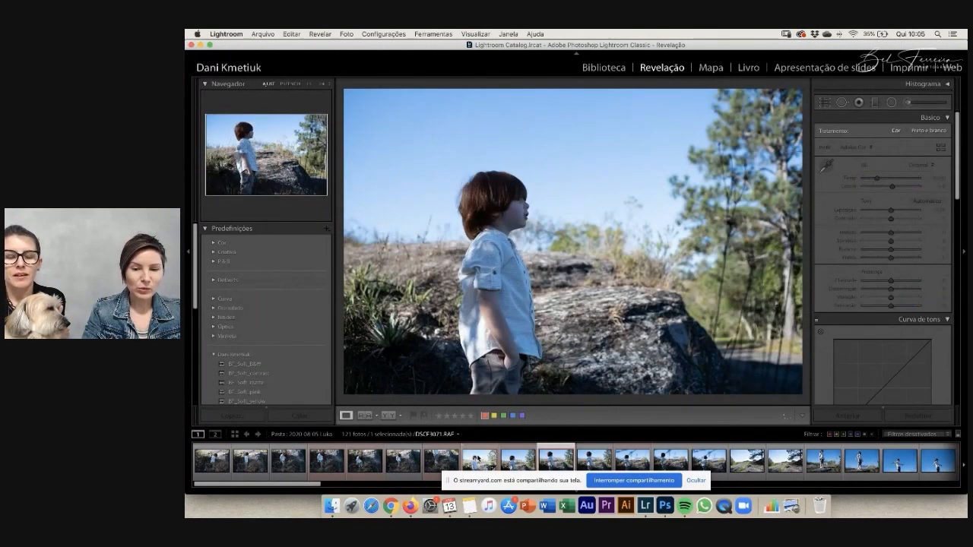
click(632, 457)
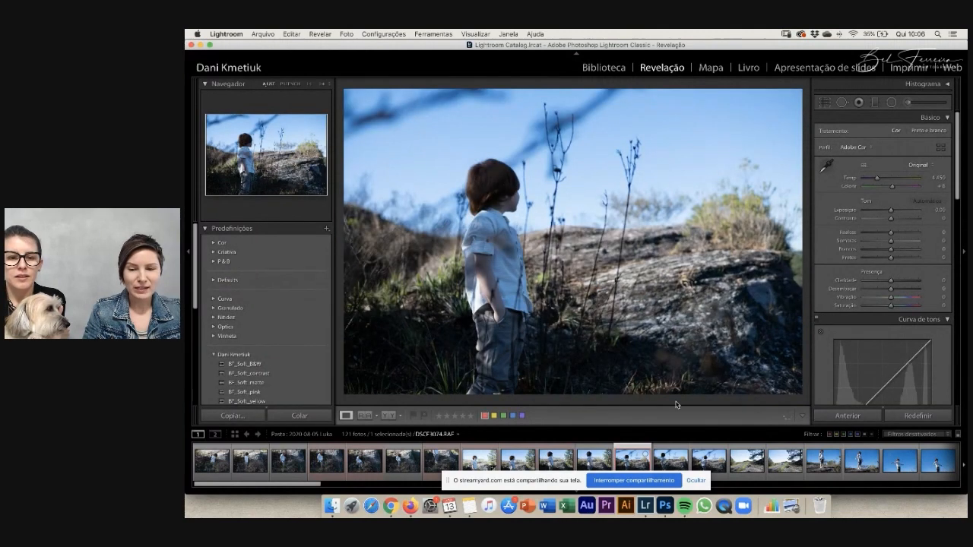
Step: Look through the photos of the boy against the deep blue sky, up to the one where he points sideways
scroll(728, 456, right, 2)
click(741, 463)
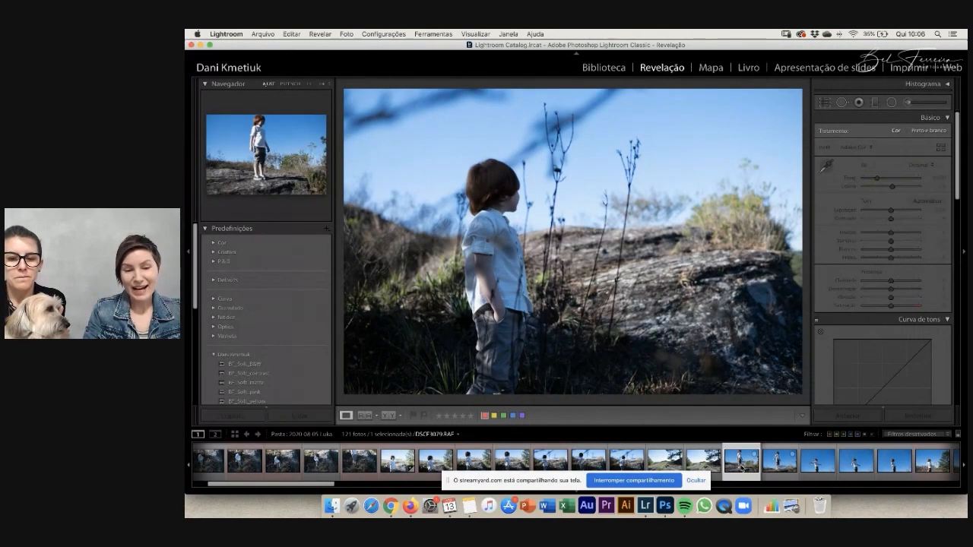
key(Right)
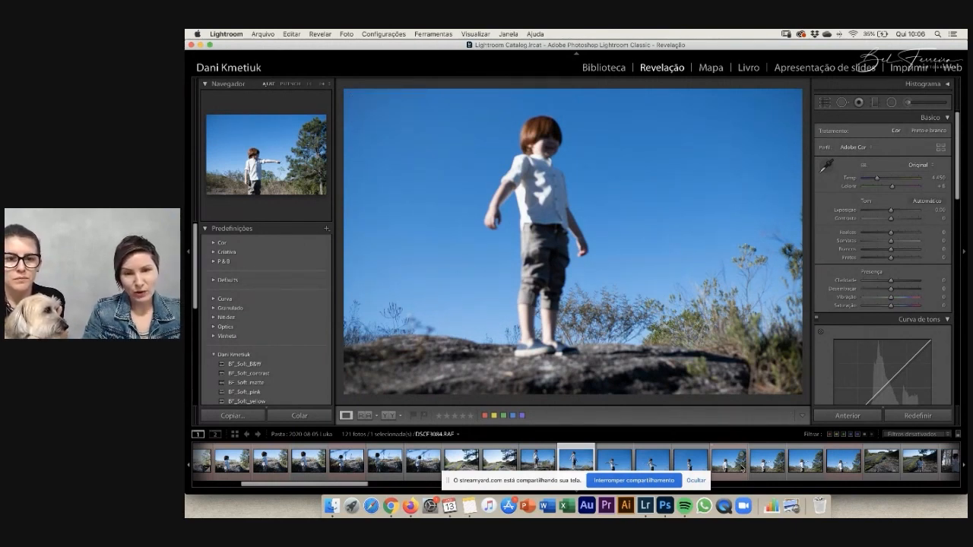
key(Right)
key(Left)
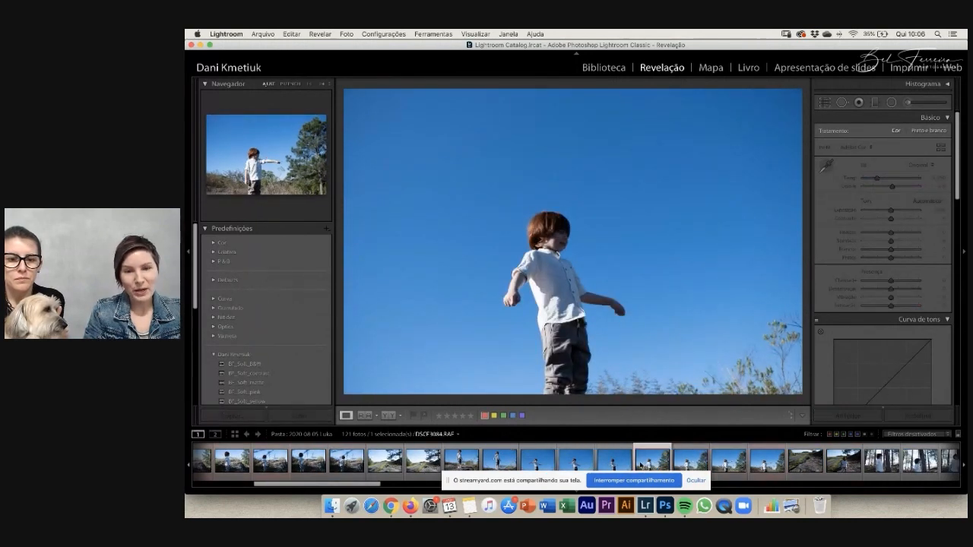
click(768, 461)
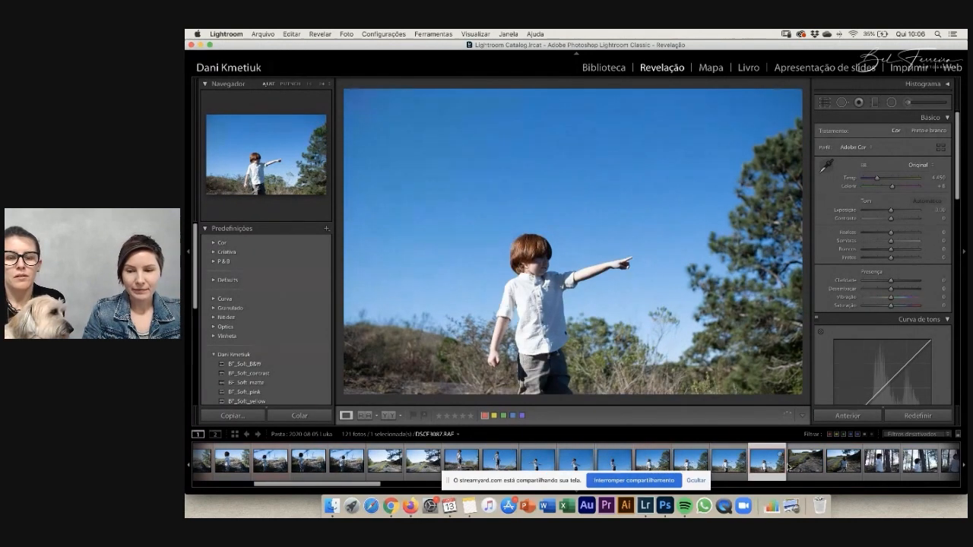
Step: Move on to the photos of the boy taken in the pine forest
click(843, 468)
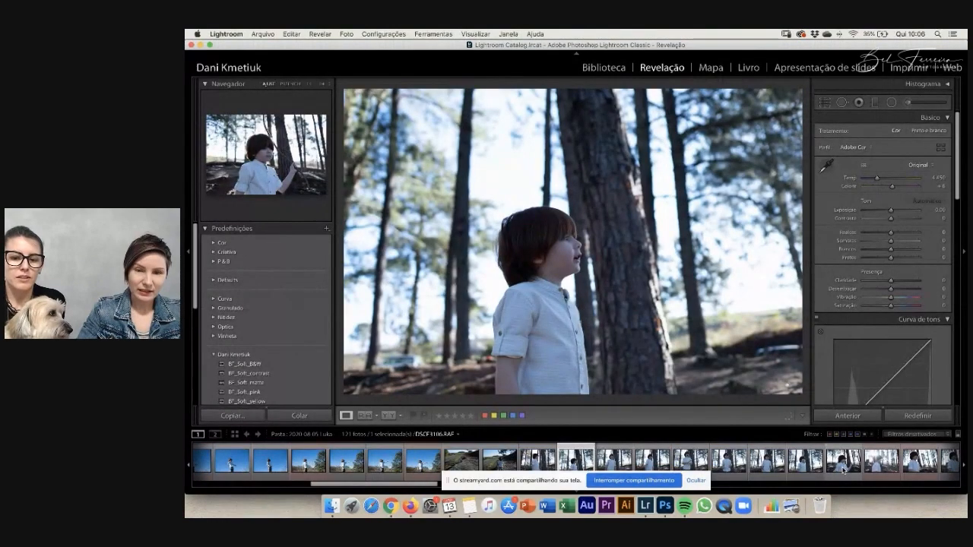
click(843, 465)
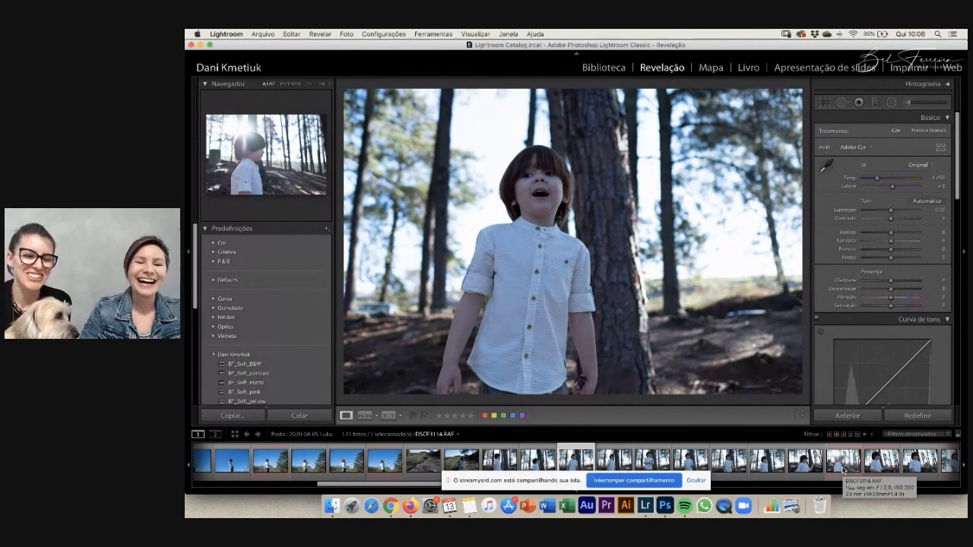
key(Right)
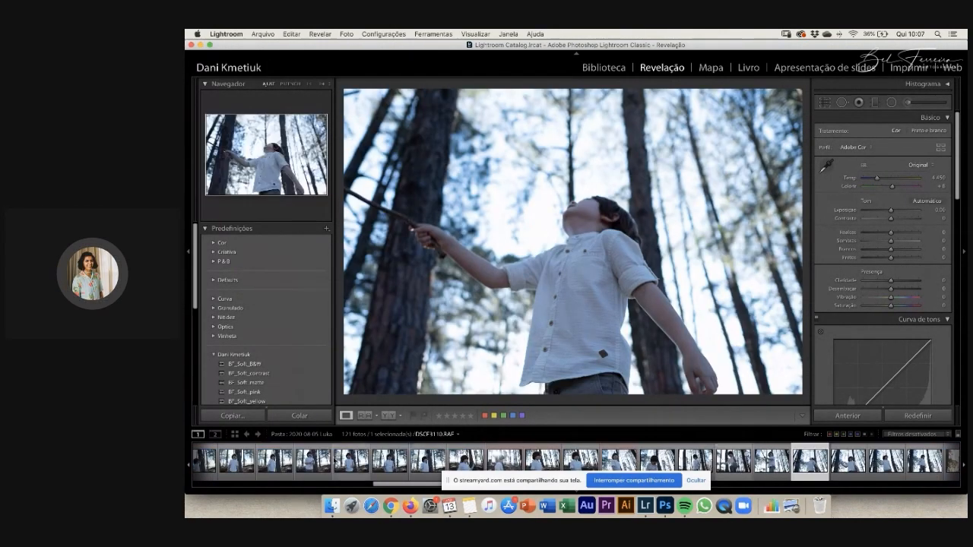
Step: Compare the forest portraits of the boy in front of the thick pine trunk, with and without the stick
click(272, 465)
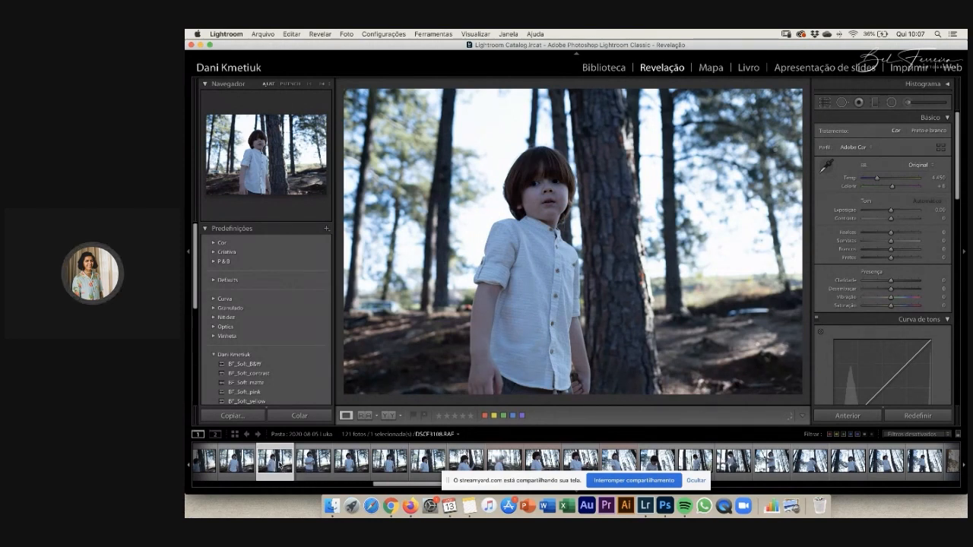
click(306, 465)
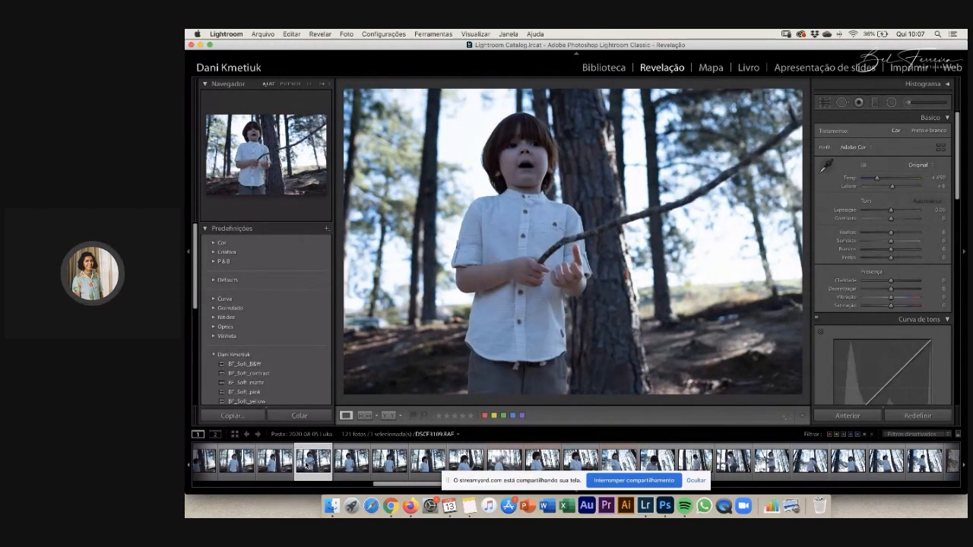
scroll(307, 465, left, 5)
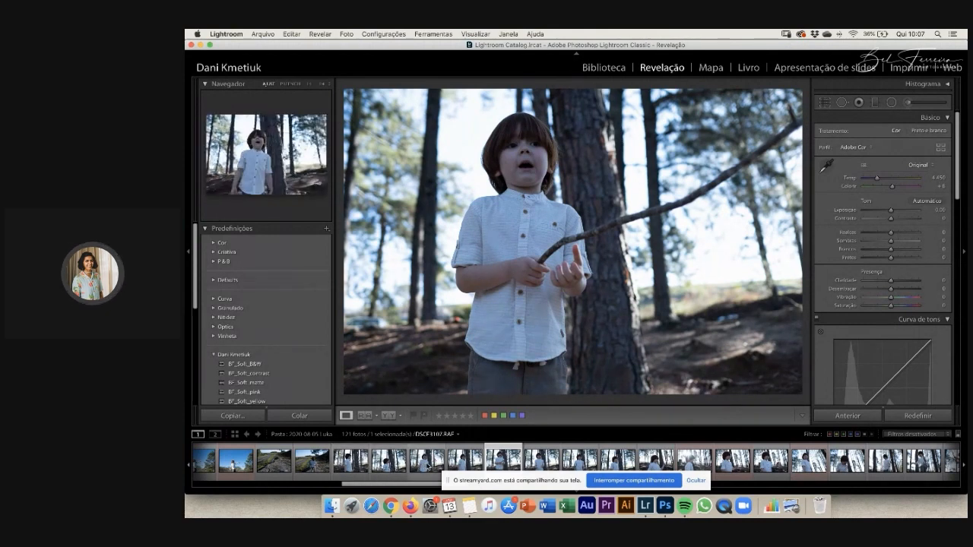
click(428, 466)
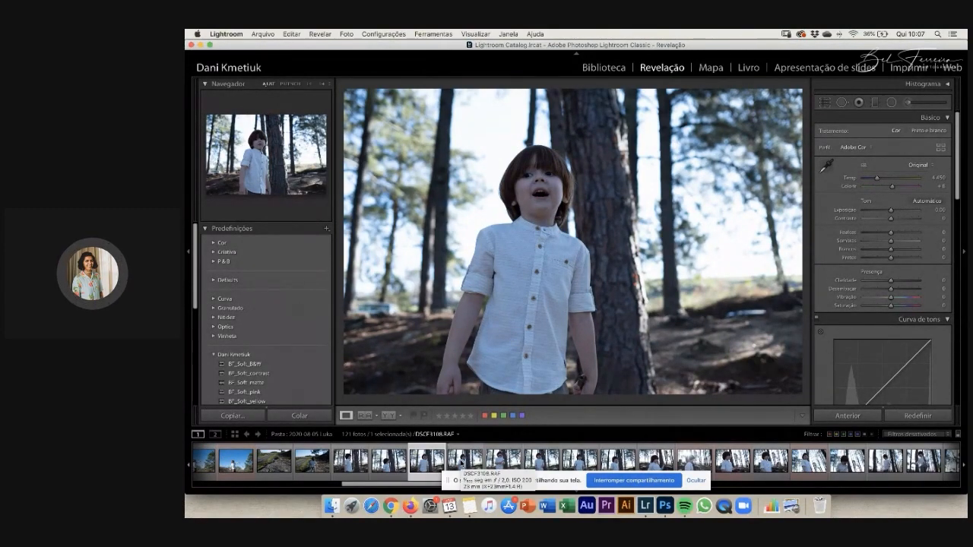
click(355, 466)
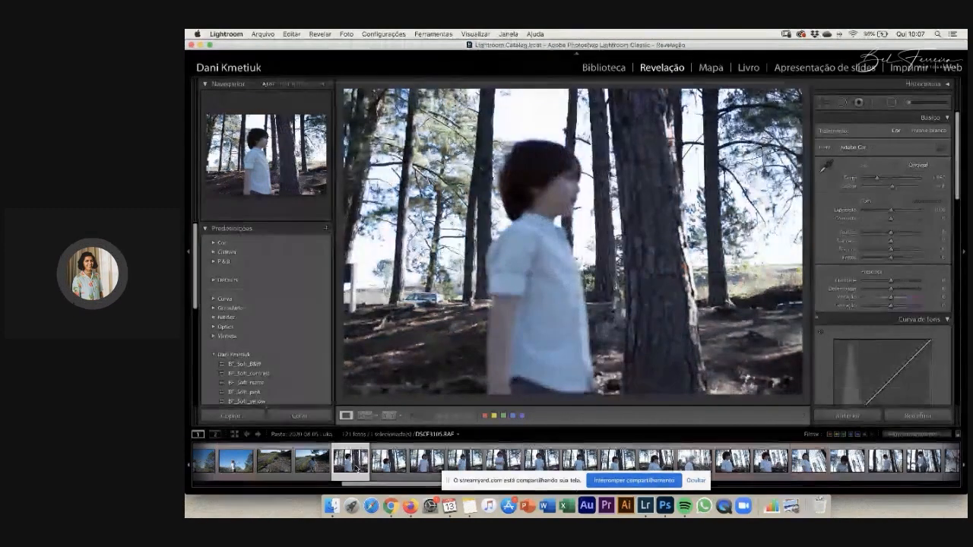
click(392, 466)
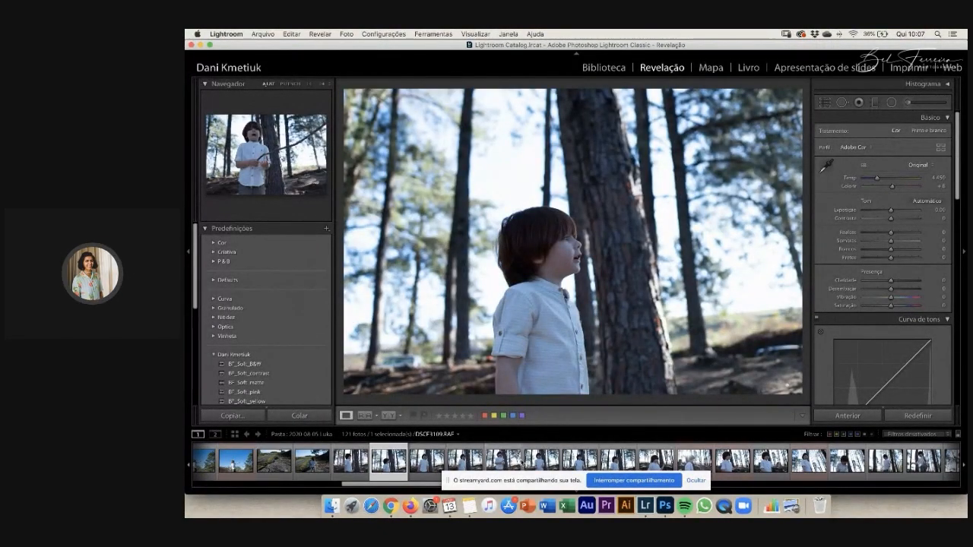
click(543, 464)
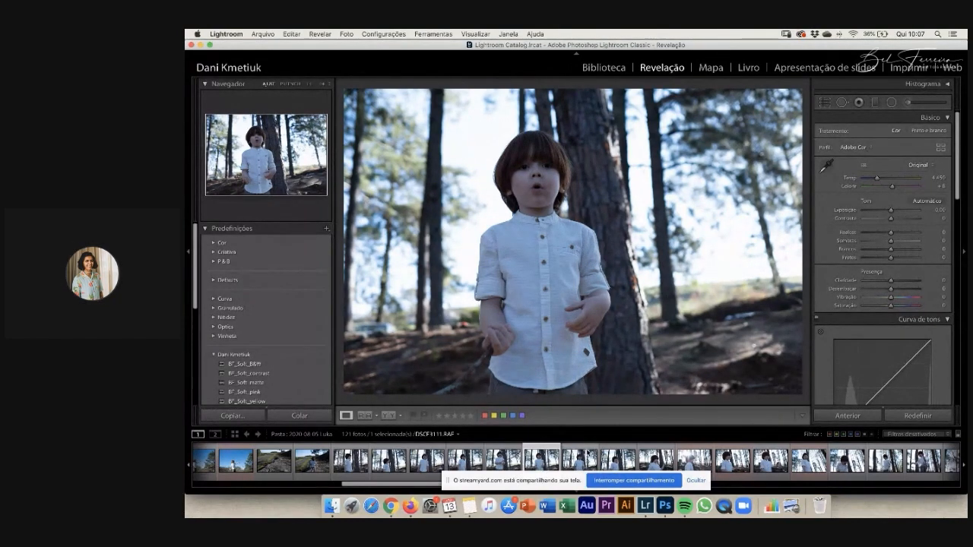
click(656, 461)
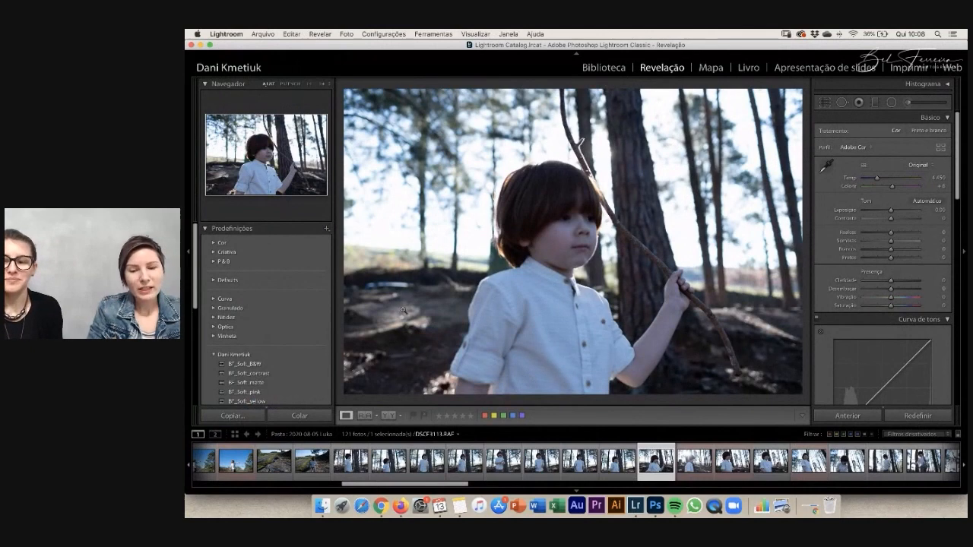
Step: Review the closer backlit forest portraits of the boy, from the one by the trunk to the one looking upward
click(578, 465)
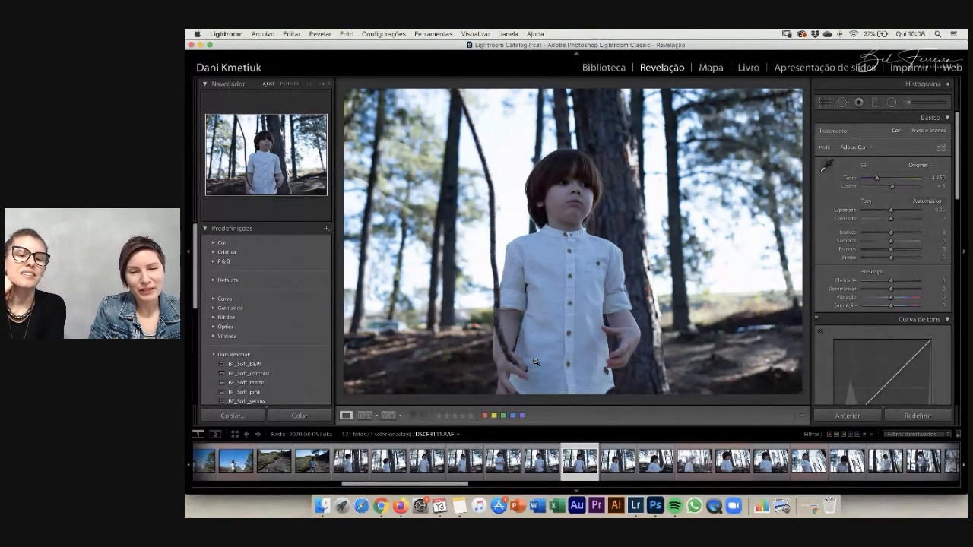
click(650, 473)
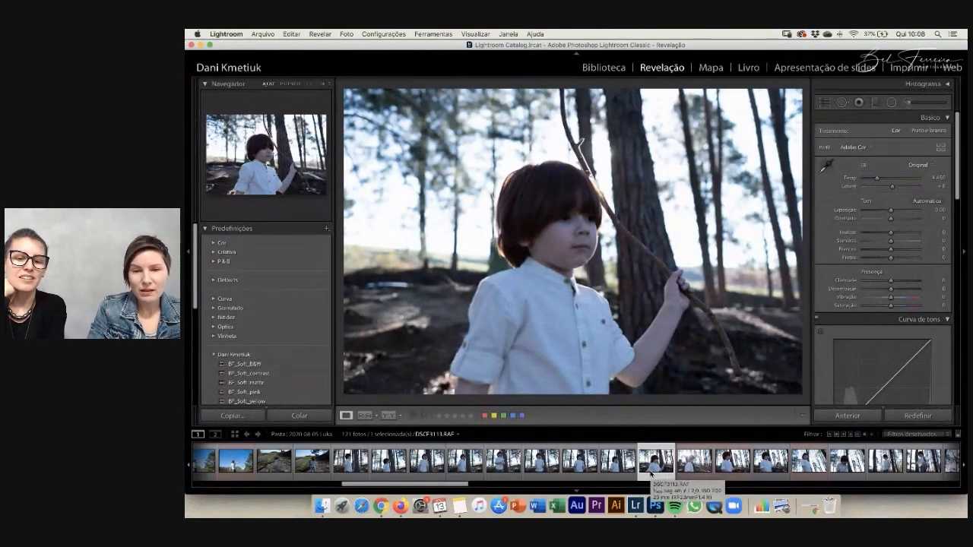
key(Right)
key(Right)
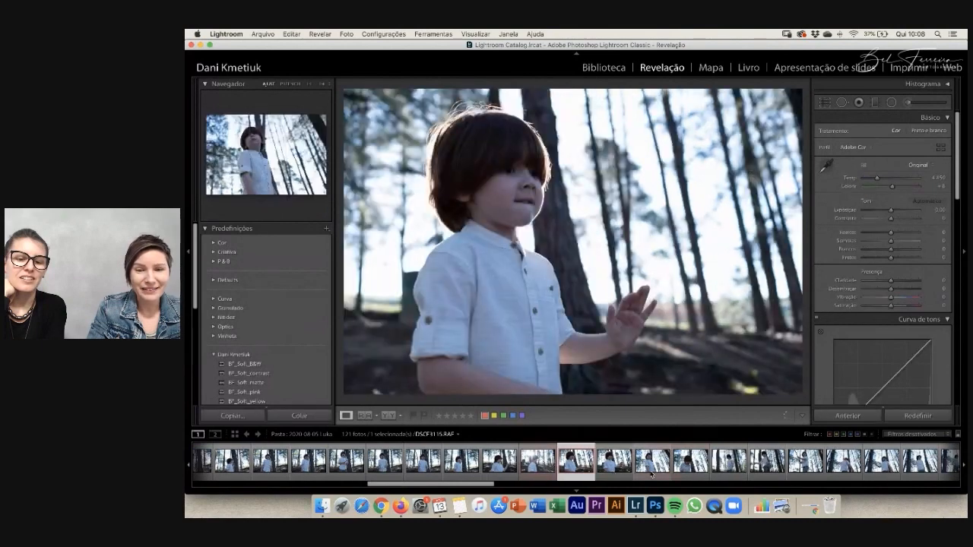
key(Right)
key(Right)
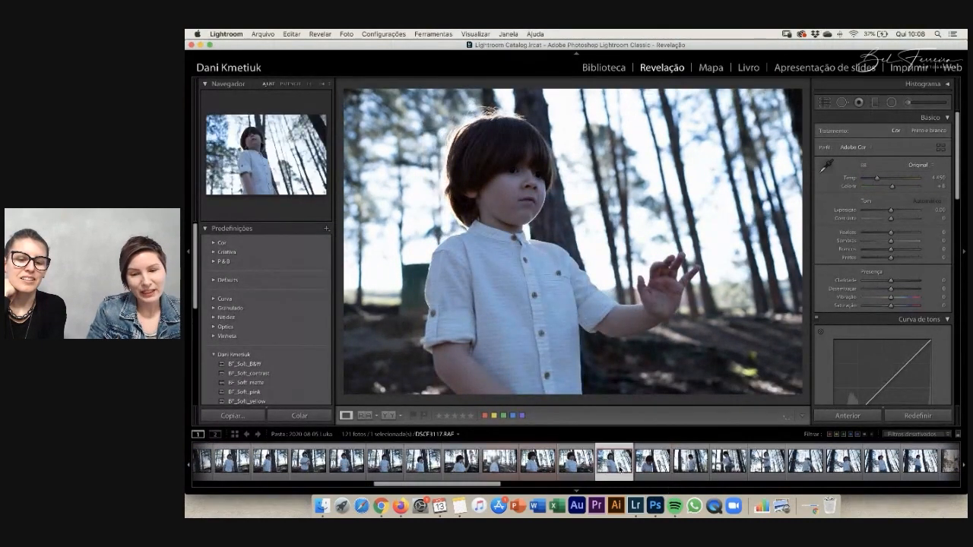
key(Right)
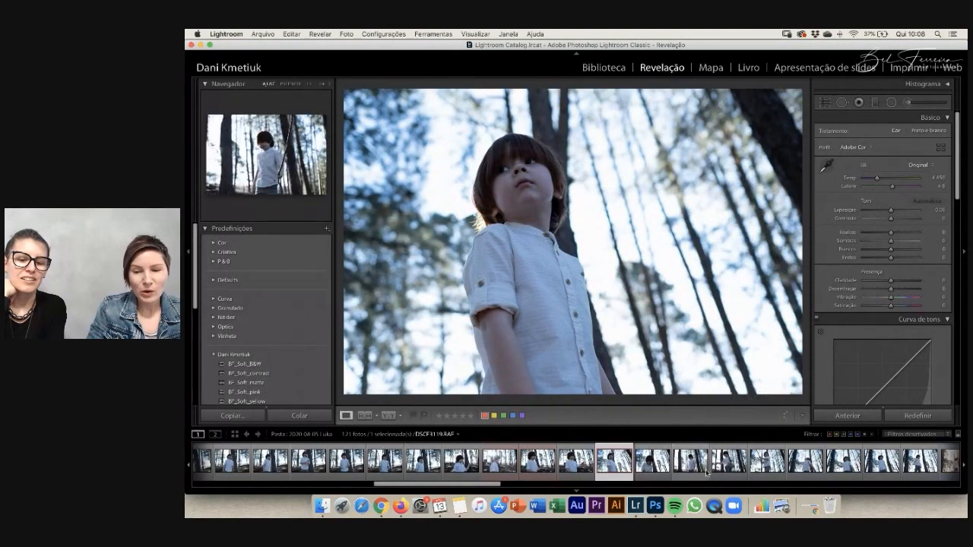
Step: Go through the low-angle forest shots of the boy playing with the stick and walking among the trees
click(704, 467)
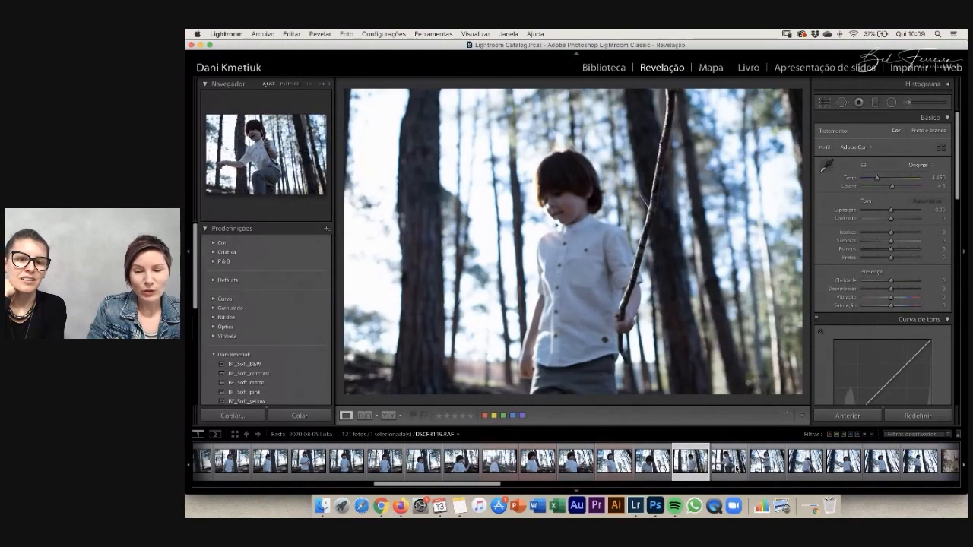
click(730, 468)
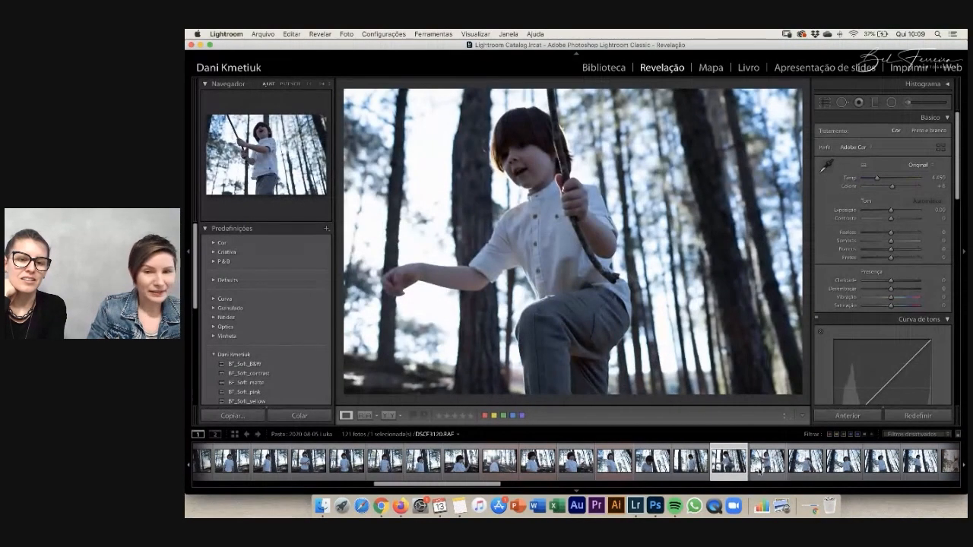
click(762, 469)
click(791, 471)
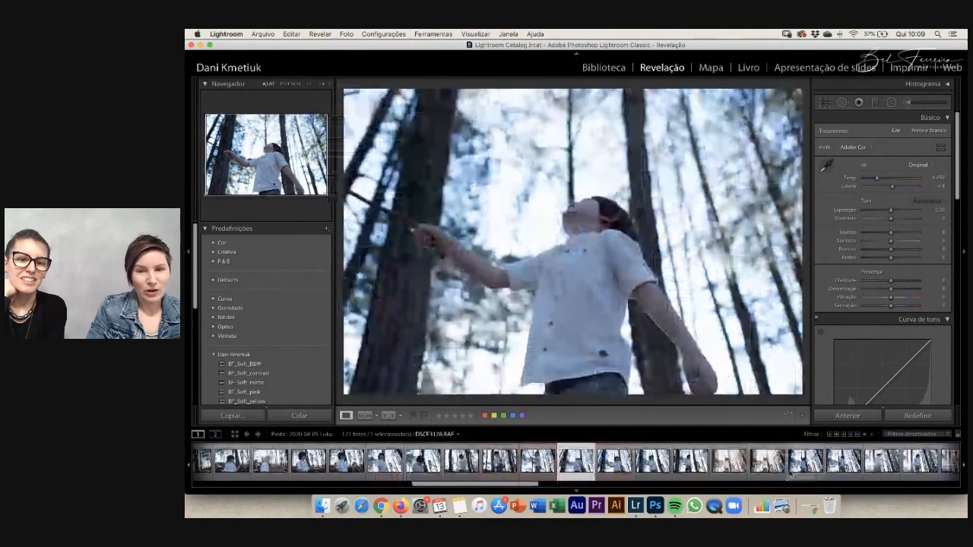
key(Right)
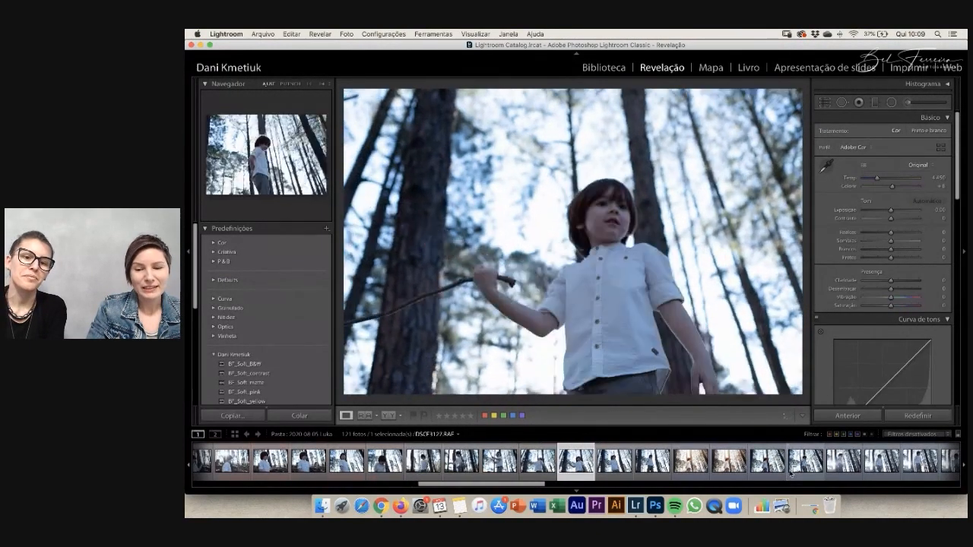
key(Right)
key(Right)
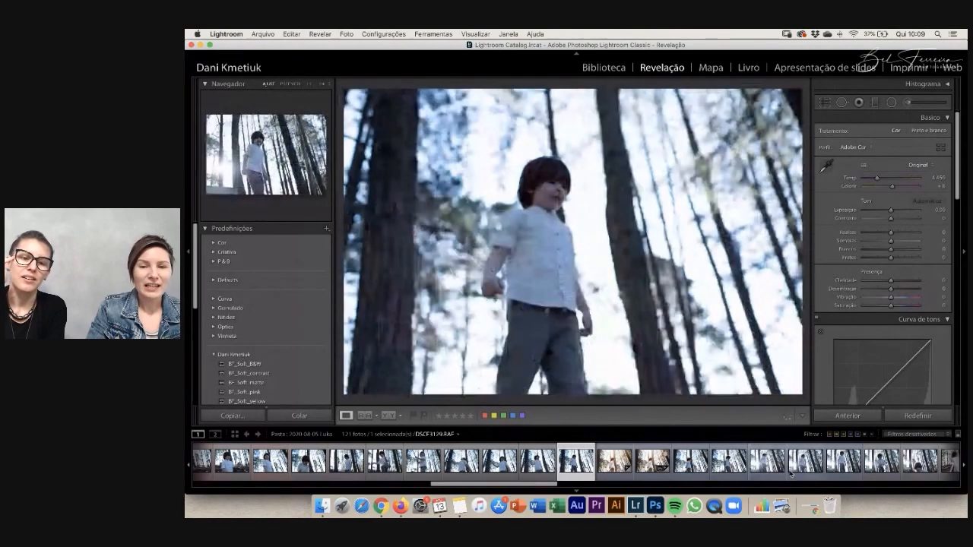
Step: Compare the edited forest photo with its unedited version DSCF3126.RAF and display the latter's shooting information over the image
key(Left)
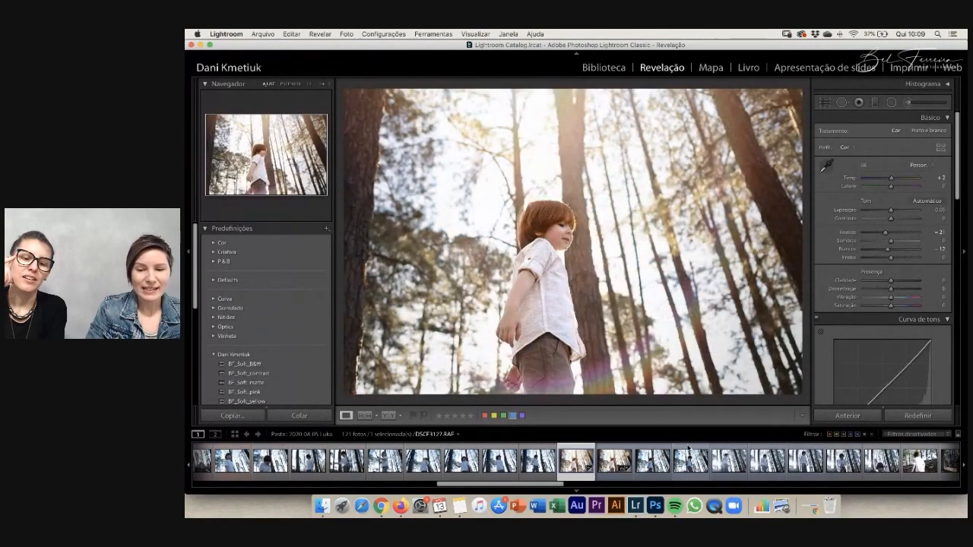
key(Right)
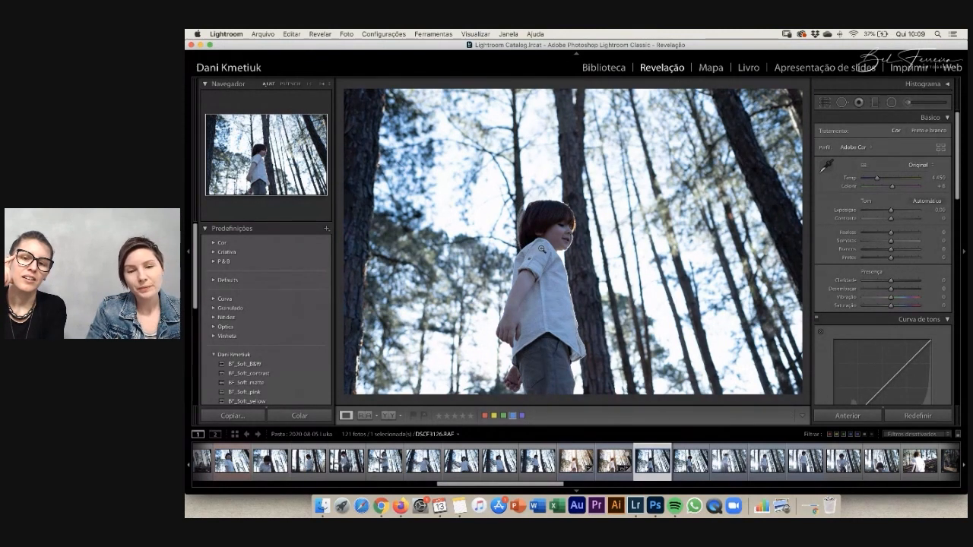
key(i)
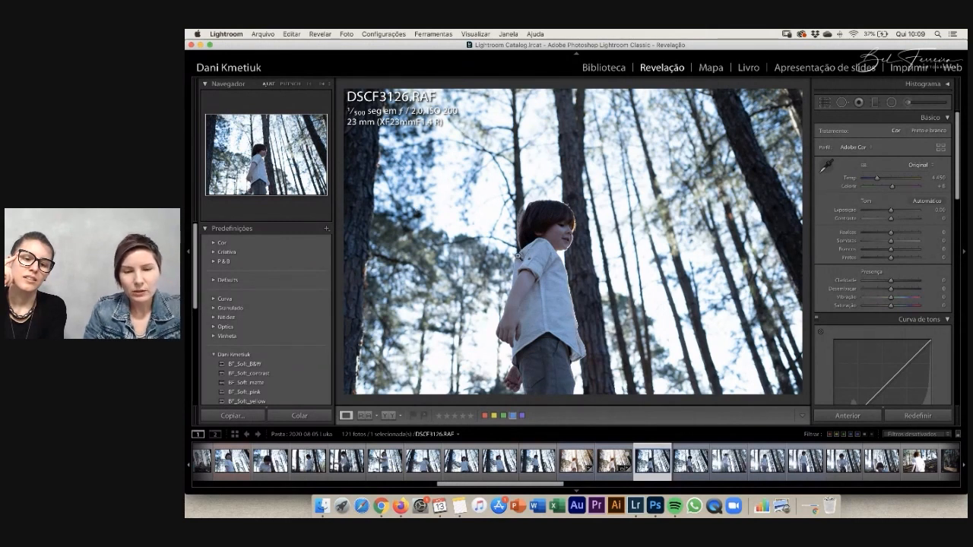
Step: Hide the shooting information and compare the edited DSCF3126-1.psd side by side with its unedited version in the Library, including the boy's face up close
key(i)
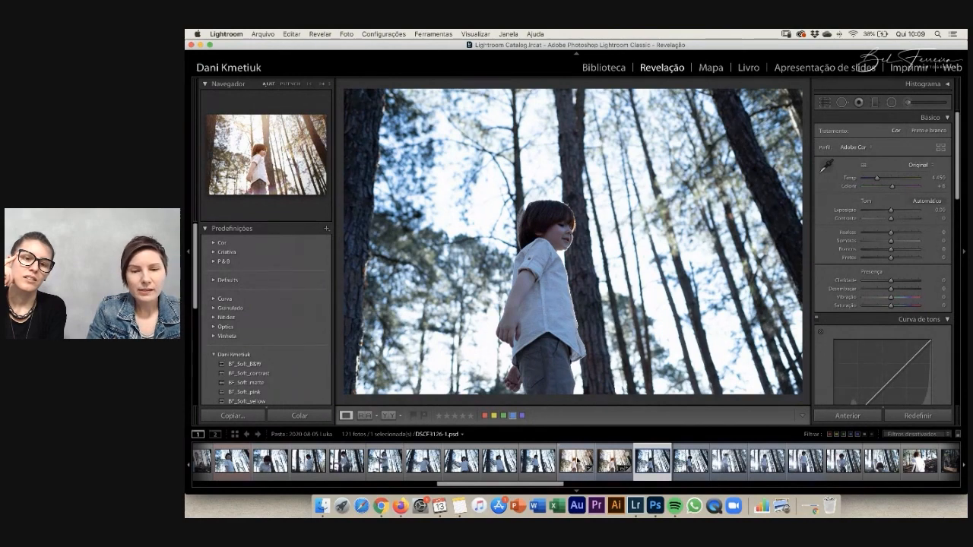
click(578, 461)
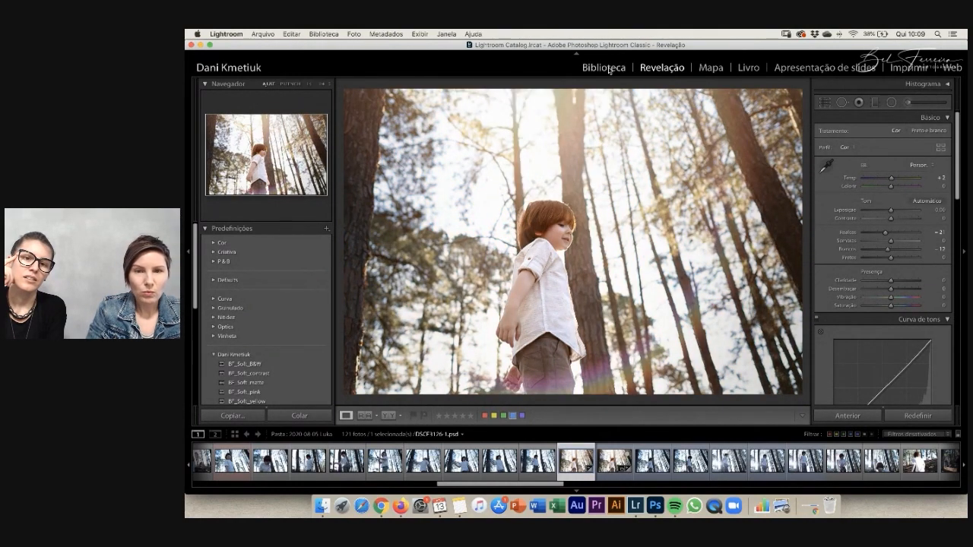
click(610, 70)
key(c)
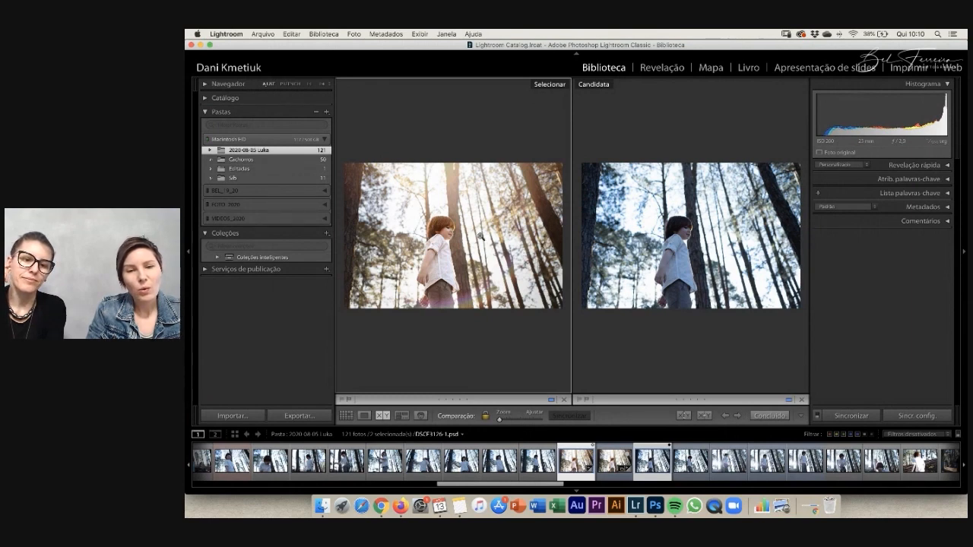
click(454, 238)
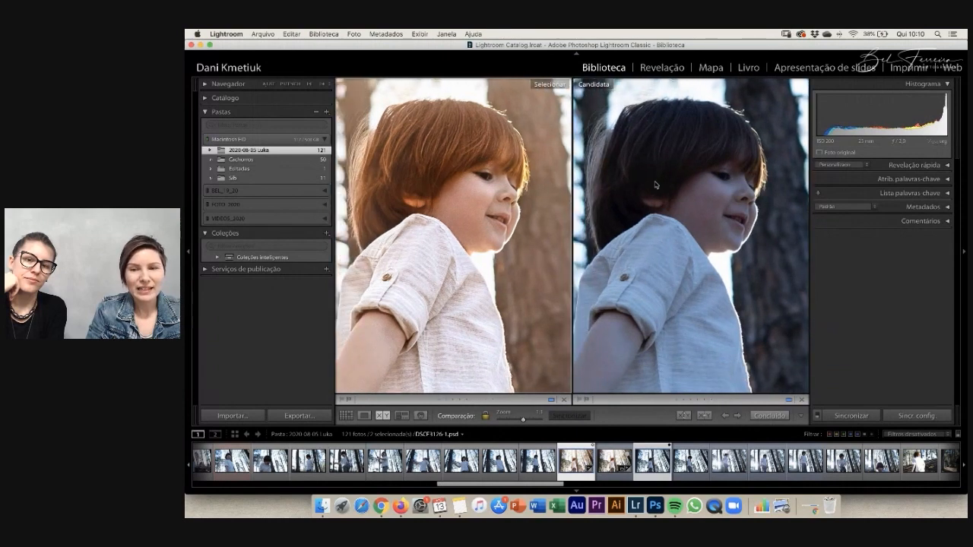
click(476, 240)
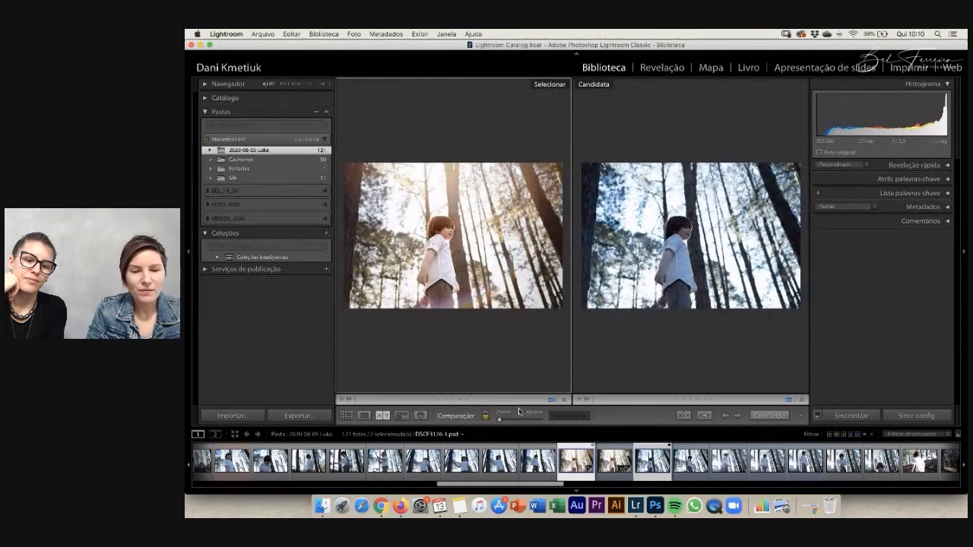
key(d)
Step: Go through the remaining forest photos in Develop, from the backlit shots starting at DSCF3128.RAF to the woman walking with the boy
click(726, 465)
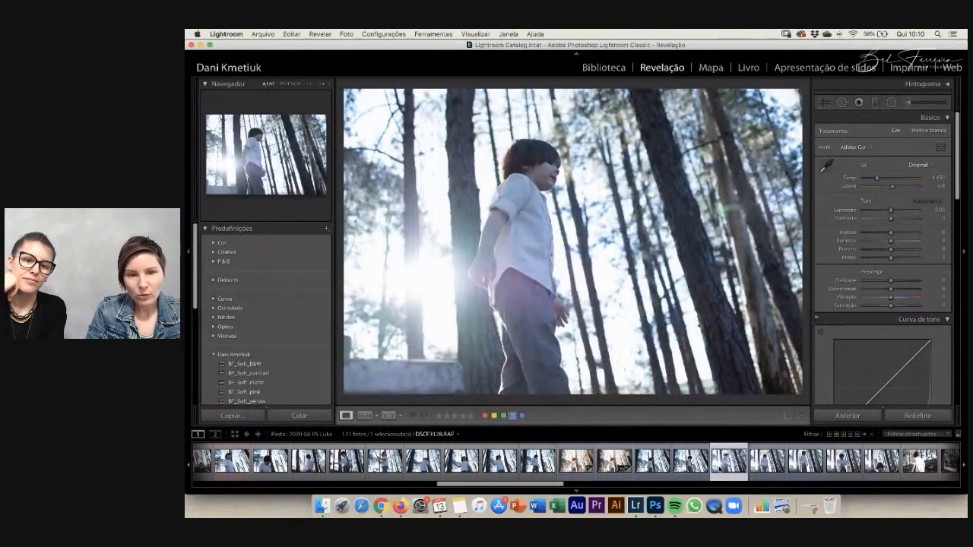
click(766, 473)
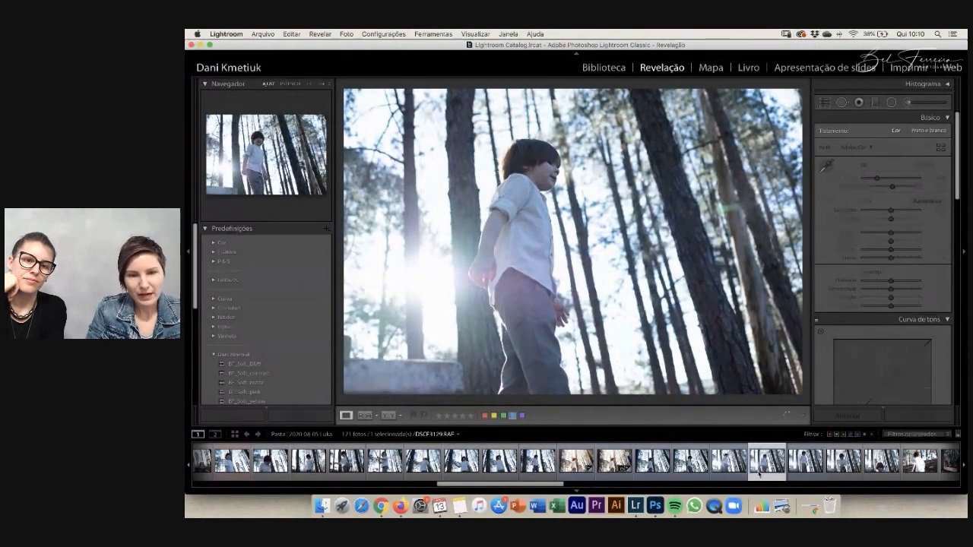
click(809, 469)
scroll(839, 470, right, 5)
scroll(839, 469, right, 2)
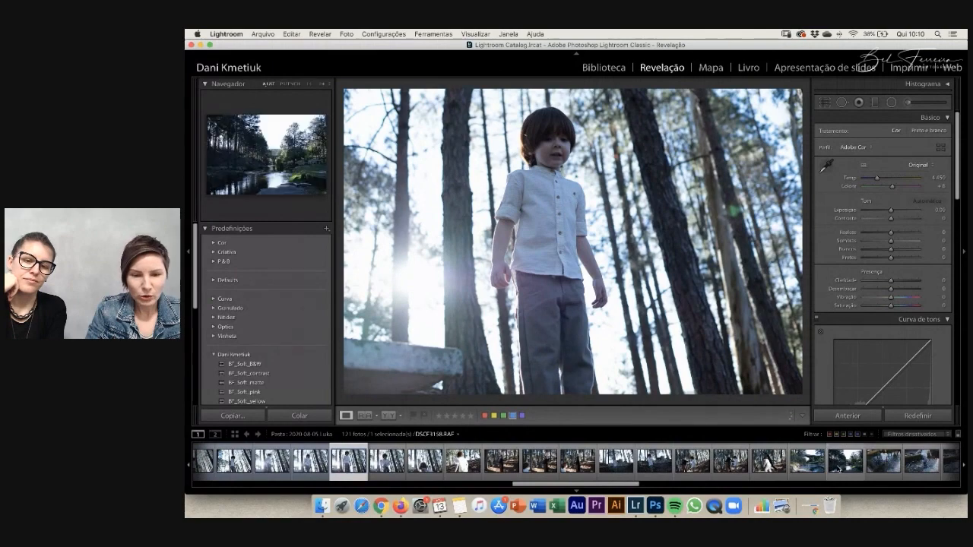
click(731, 469)
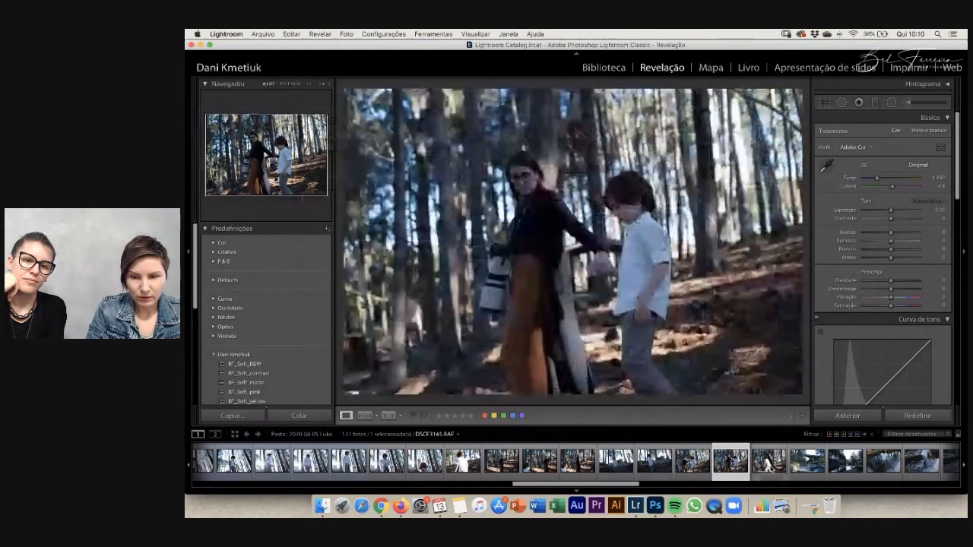
click(769, 469)
Step: Review the first river photos, from the boy standing in the water seen from above to him splashing with his shoes
click(882, 469)
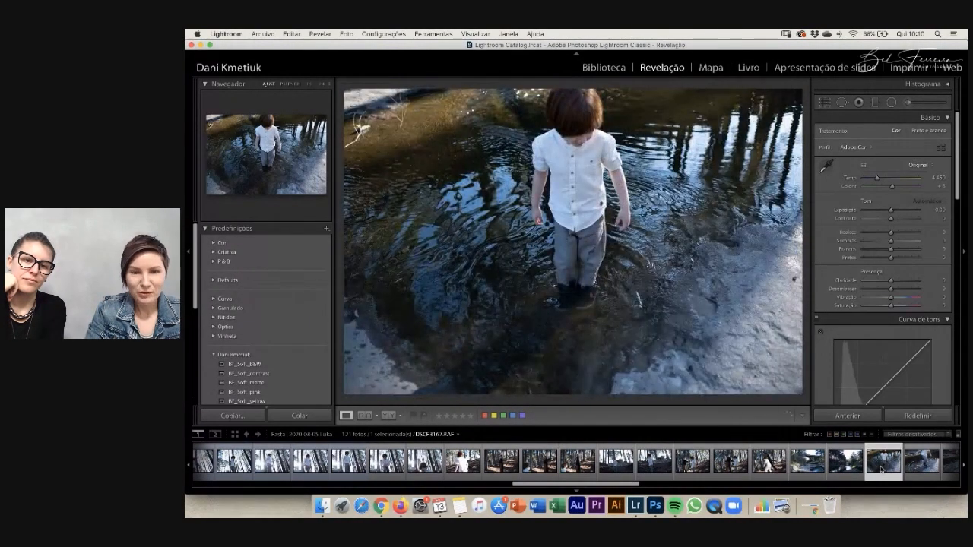
click(919, 469)
scroll(916, 470, right, 5)
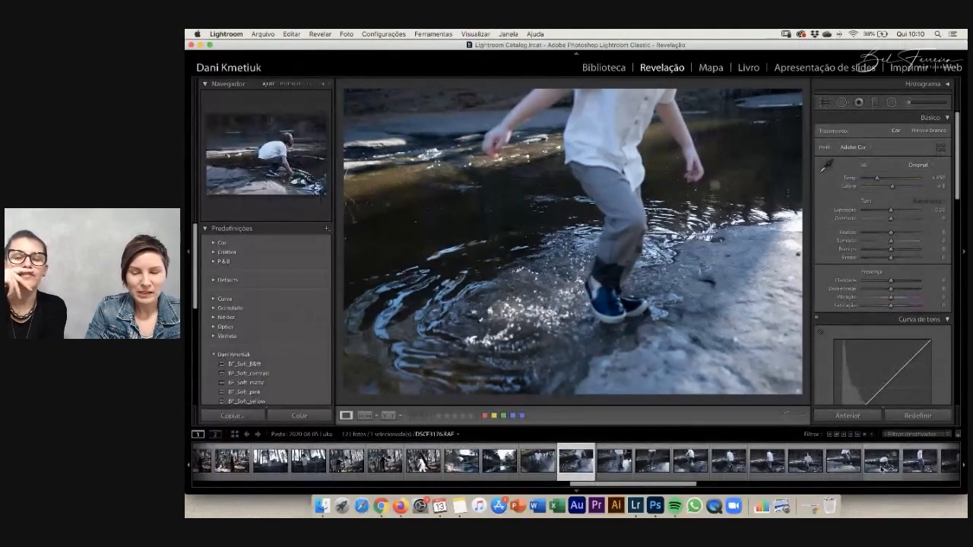
key(Right)
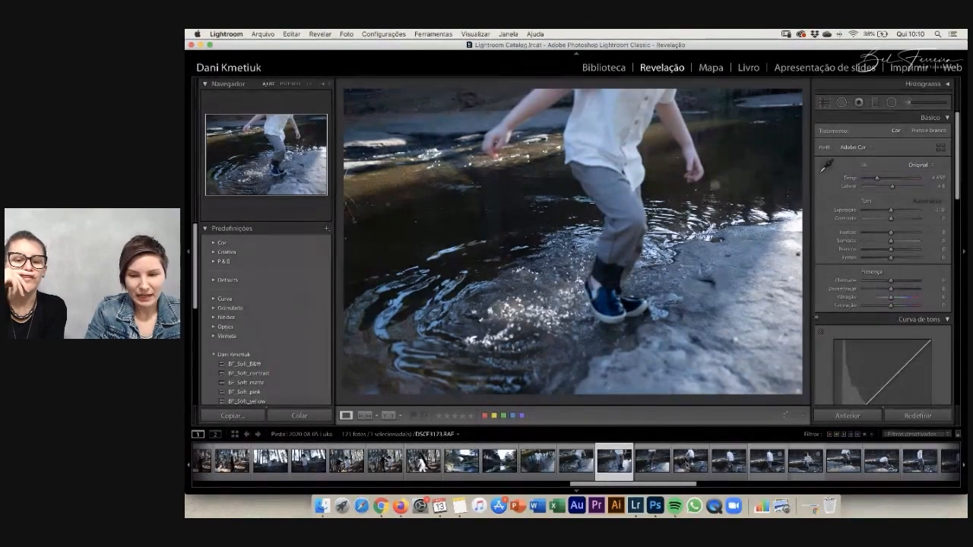
scroll(687, 463, right, 1)
click(655, 464)
click(761, 470)
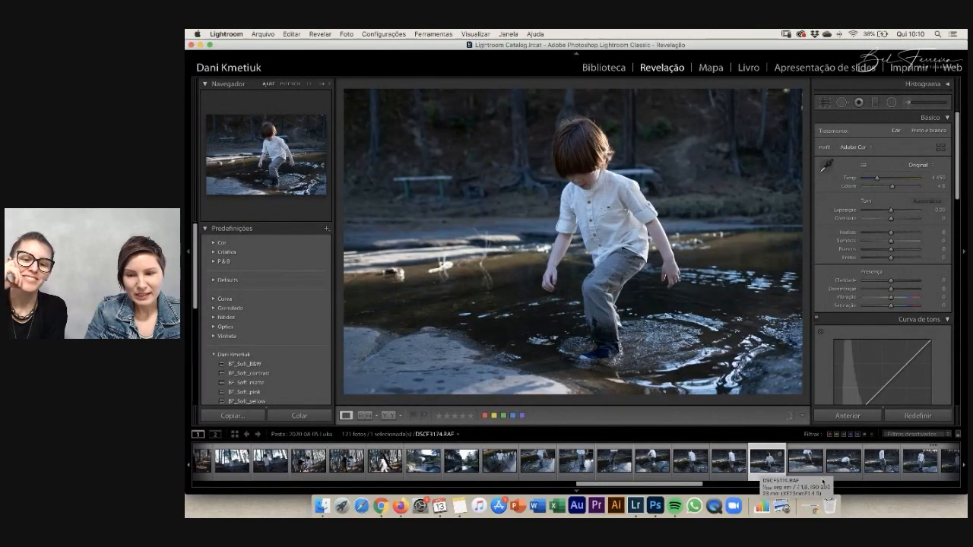
Step: Continue through the later river photos, from the boy stepping through the shallows to the wider shots of him wading
key(Right)
key(Right)
key(Right)
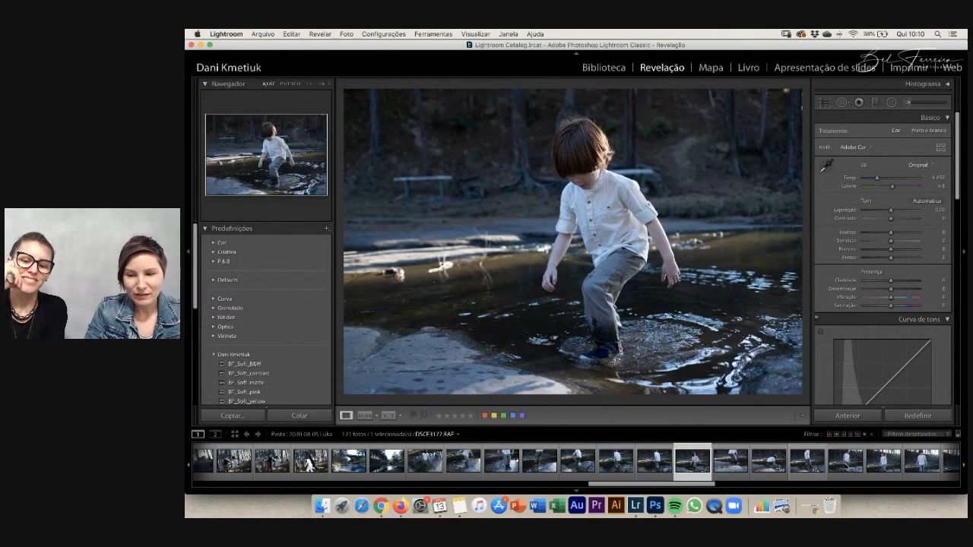
scroll(825, 468, right, 1)
click(876, 470)
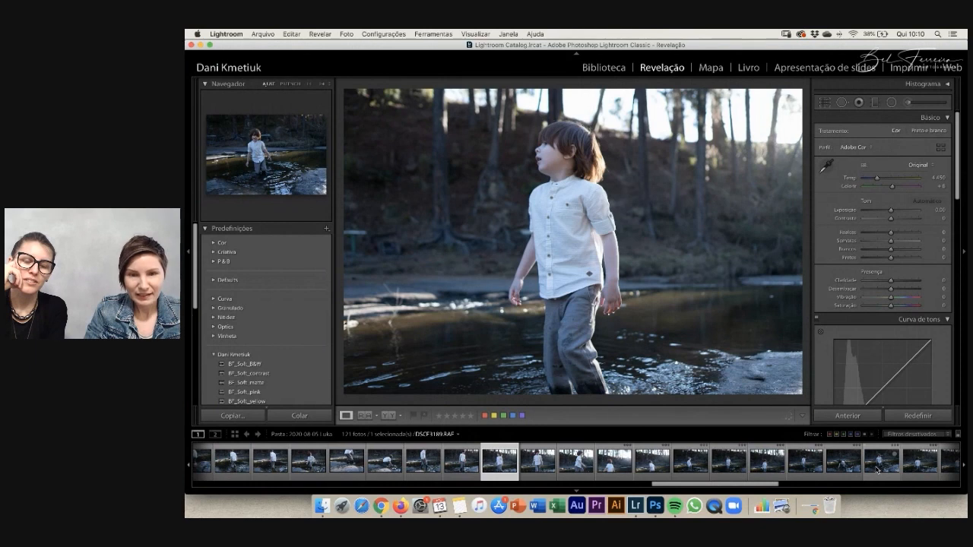
click(879, 467)
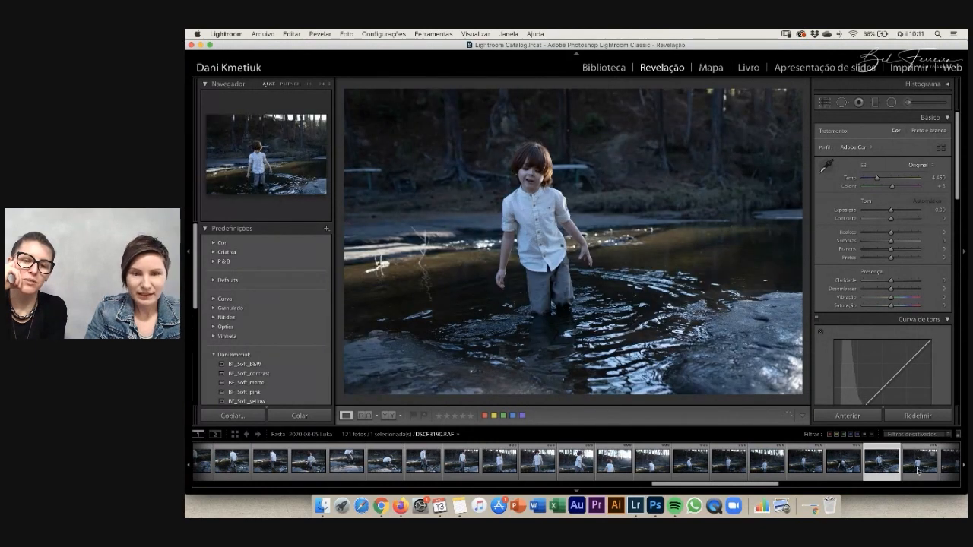
click(918, 470)
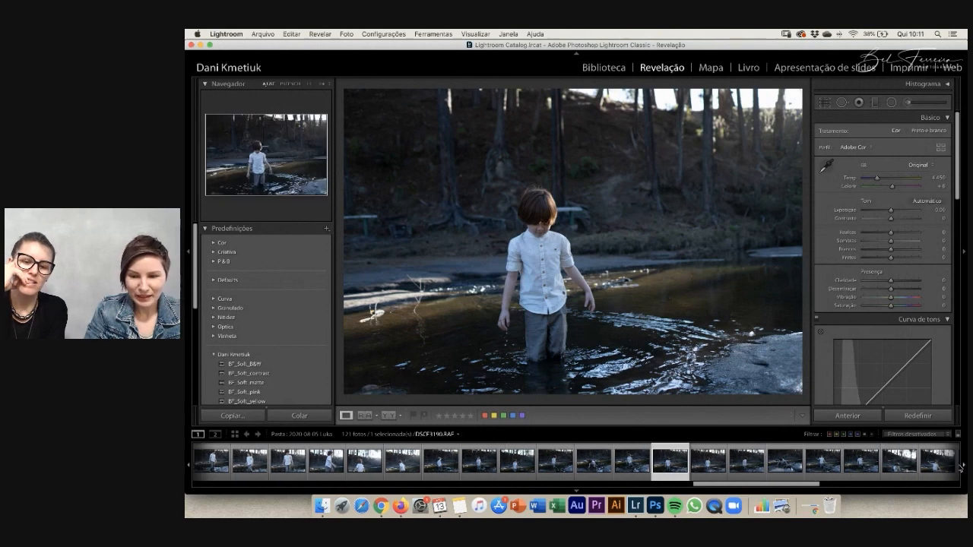
click(823, 464)
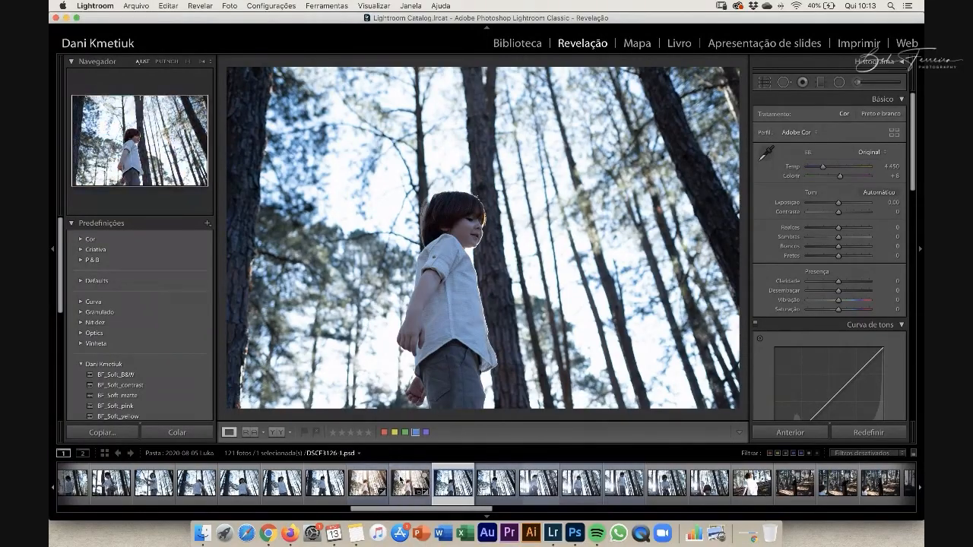
Step: Switch between the edited forest photo DSCF3126-1.psd and the unedited DSCF3126.RAF to compare their colour and light
click(367, 484)
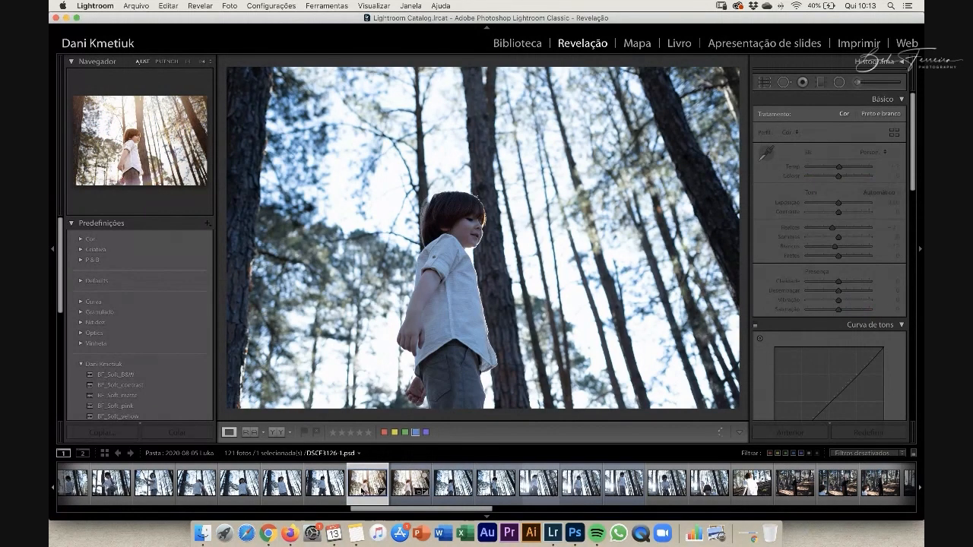
click(456, 492)
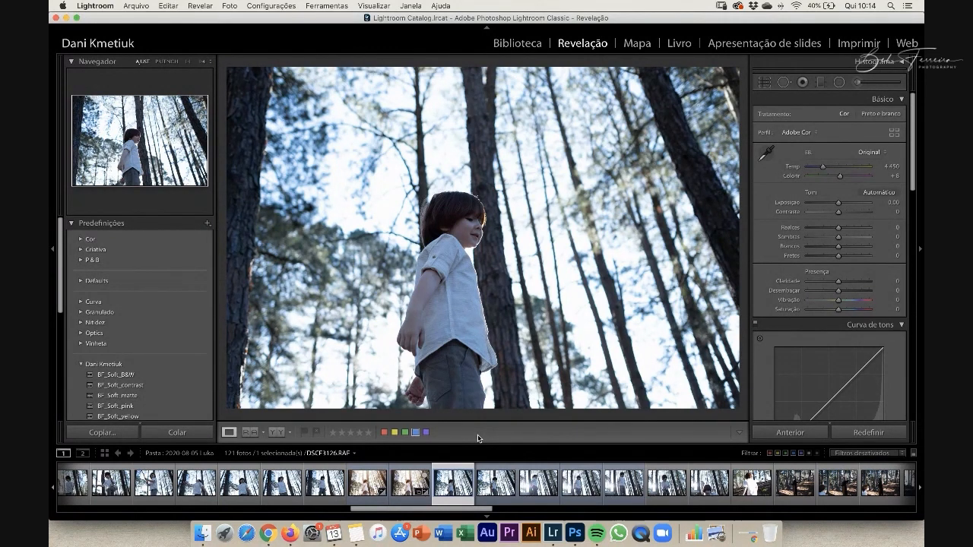
click(365, 496)
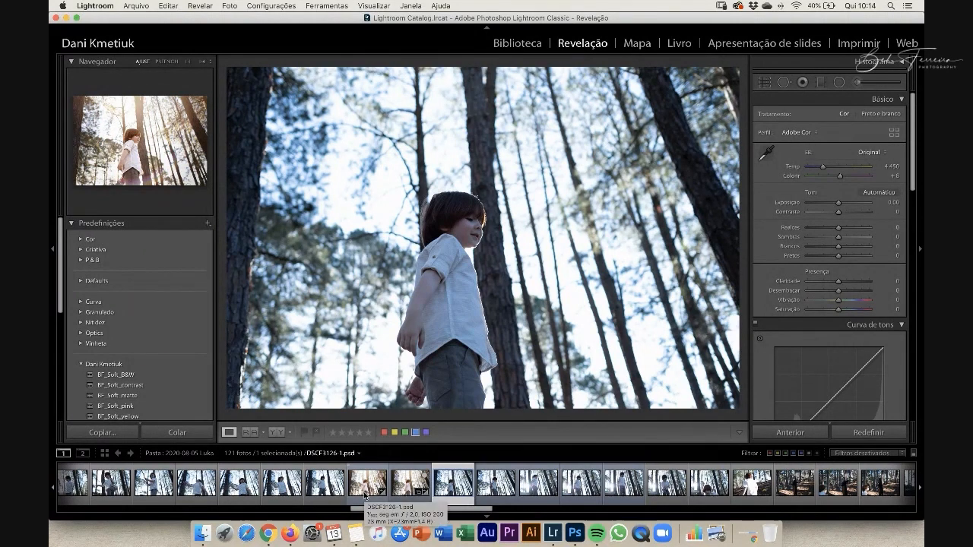
click(365, 495)
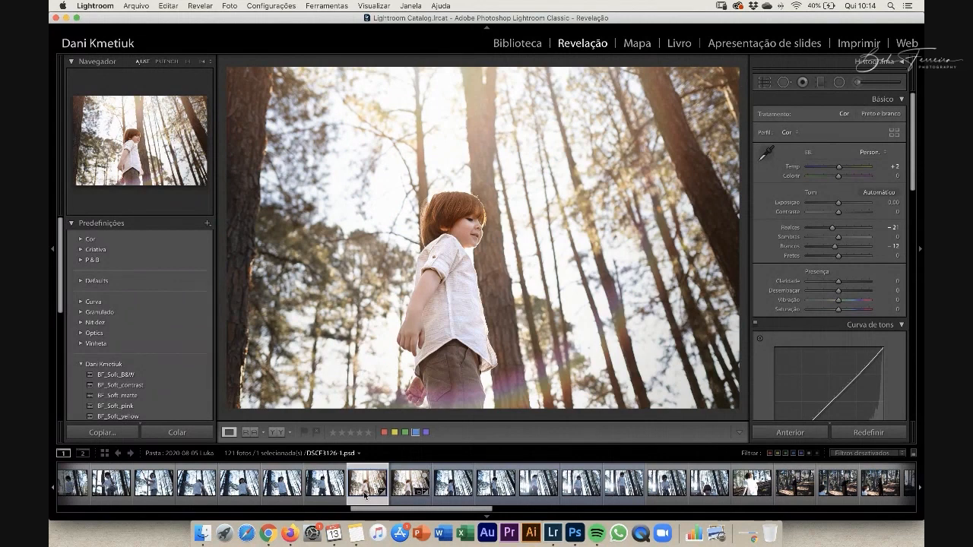
Step: Warm DSCF3126.RAF to a temperature of 6.405 and check the boy's face in side-by-side and split before/after views
click(460, 493)
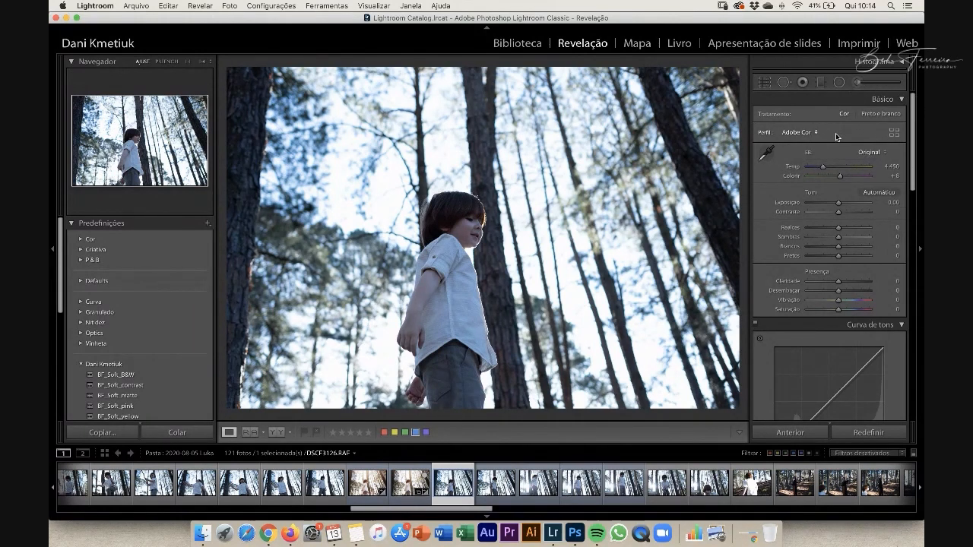
drag(823, 167, 838, 170)
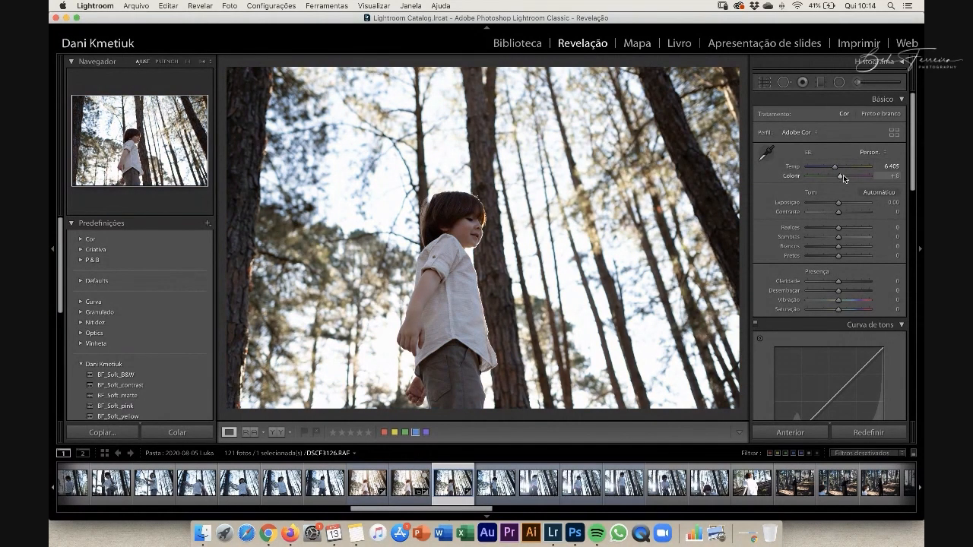
key(y)
click(339, 231)
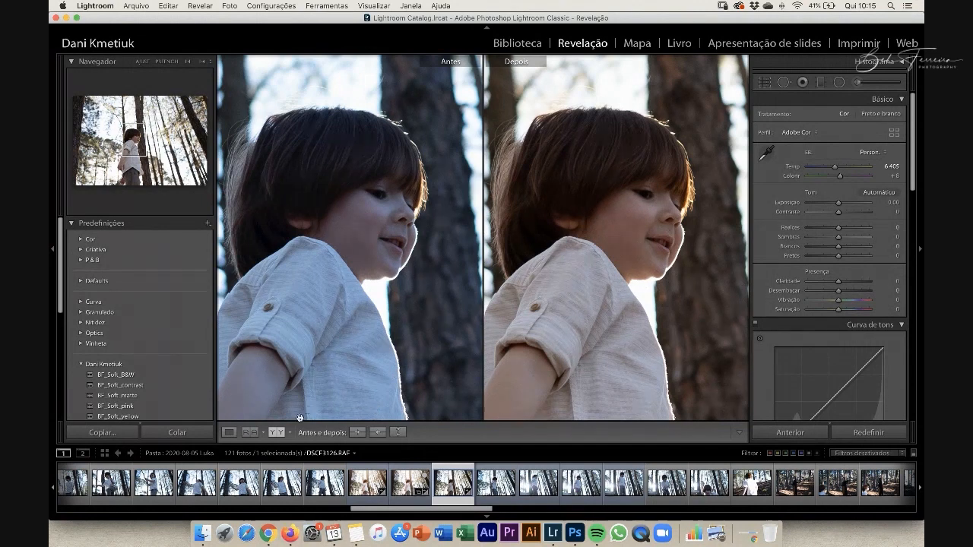
click(276, 432)
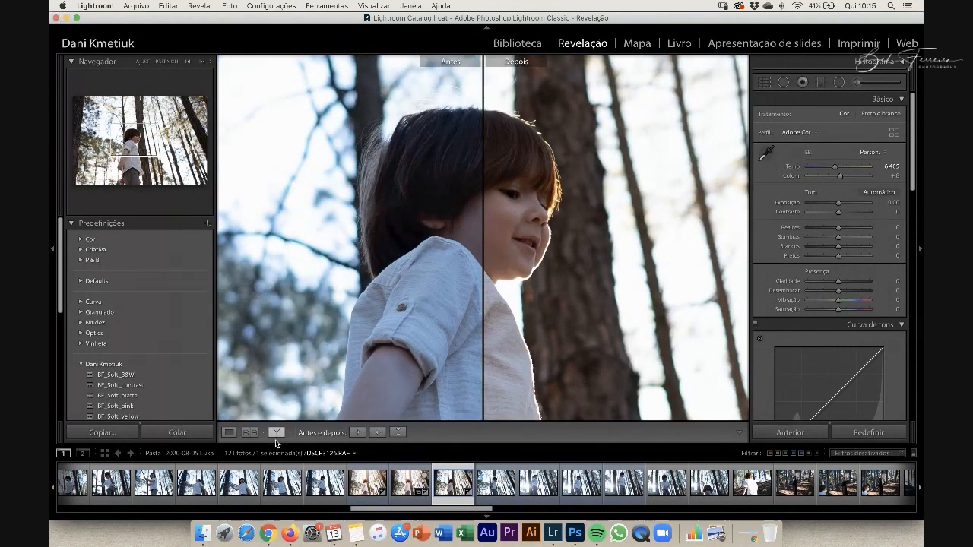
key(d)
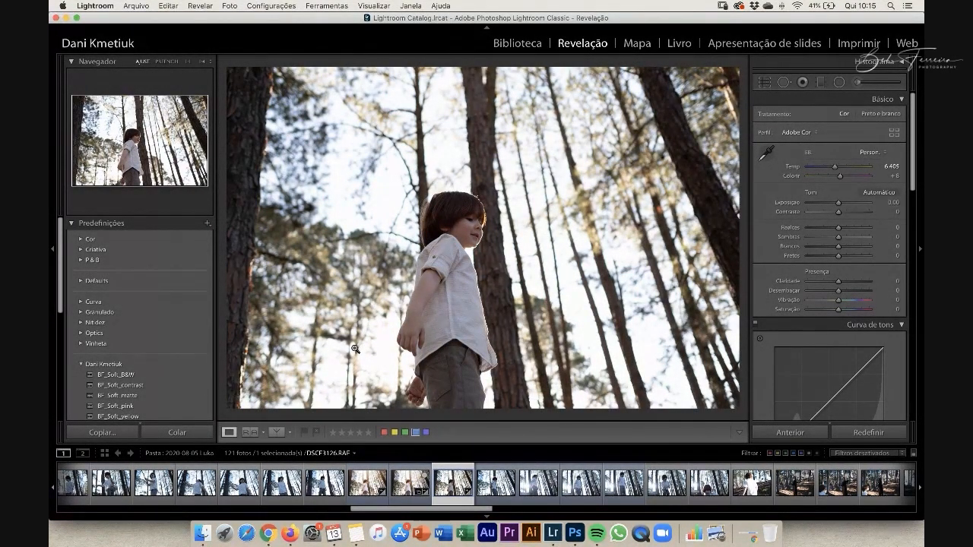
Step: Give DSCF3126.RAF the yellow colour label and open it in Photoshop using its embedded colour profile
click(394, 434)
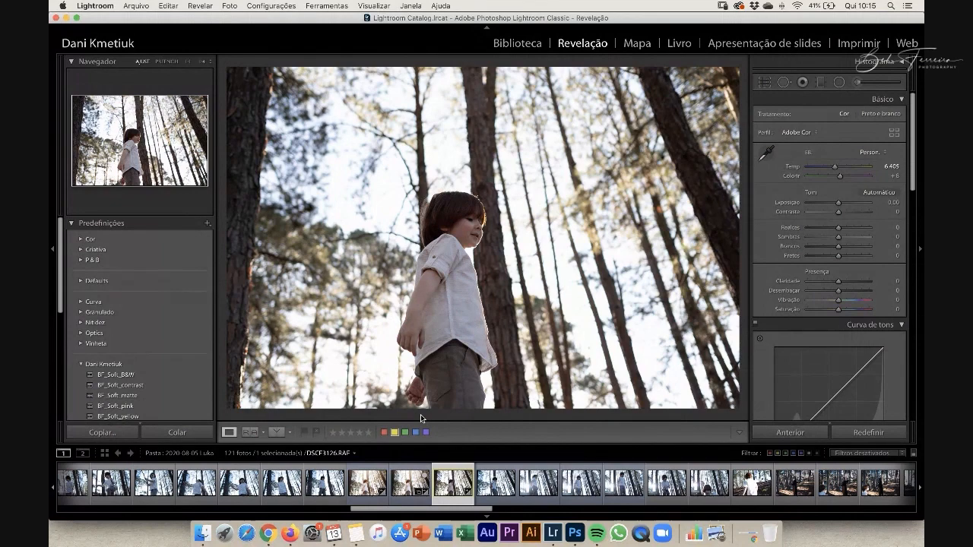
key(super+e)
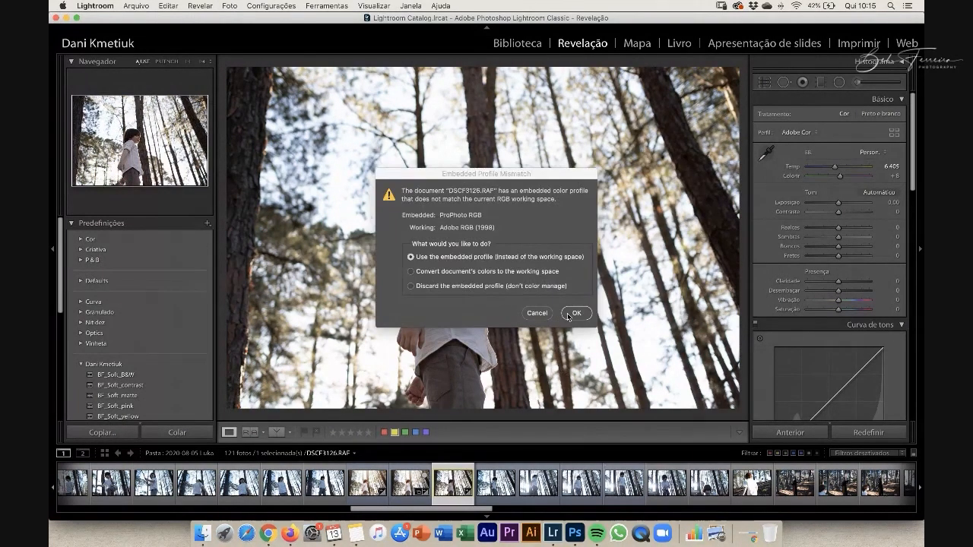
click(576, 313)
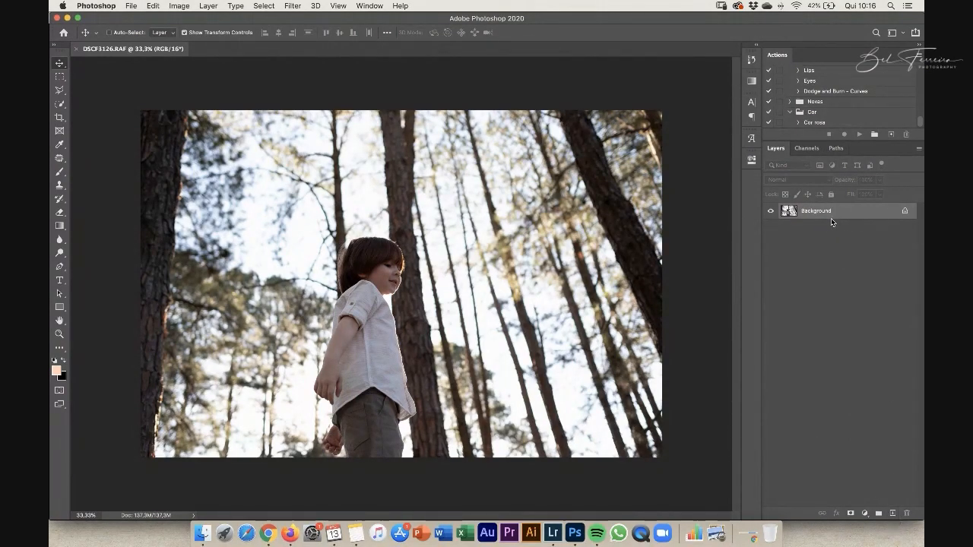
Step: Duplicate the Background layer of the forest photo
drag(837, 215, 893, 513)
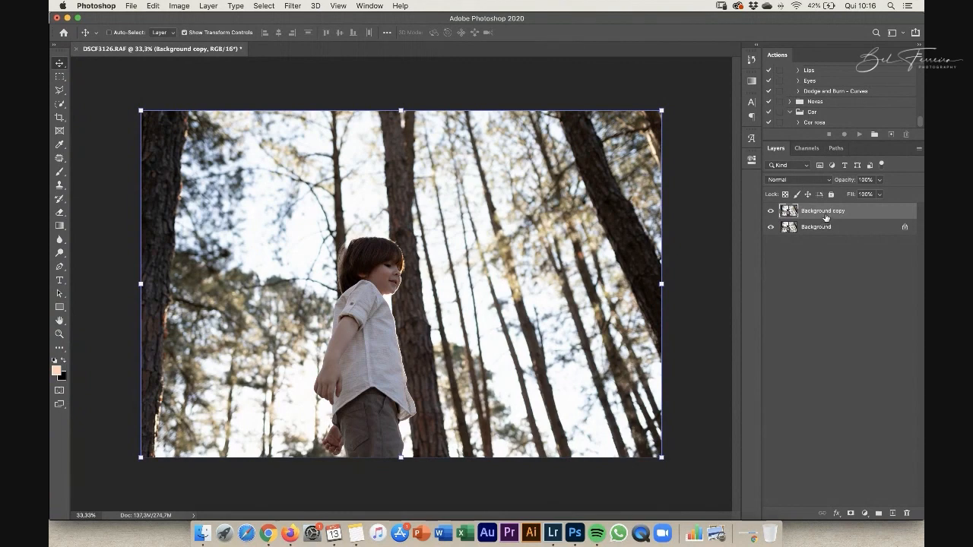
key(super+z)
key(super+j)
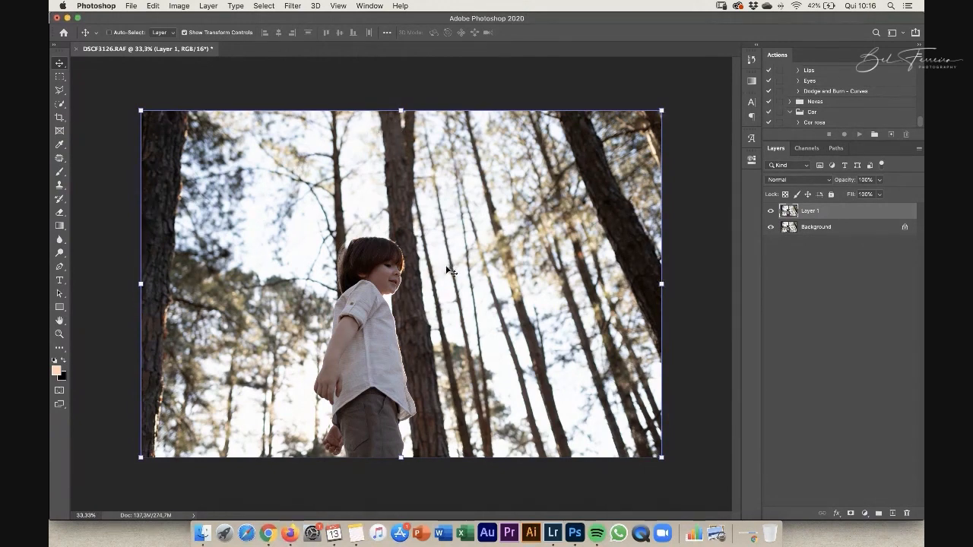
Step: Add a Levels adjustment layer above the duplicated layer and brighten the photo by setting the white input level to 213
click(865, 515)
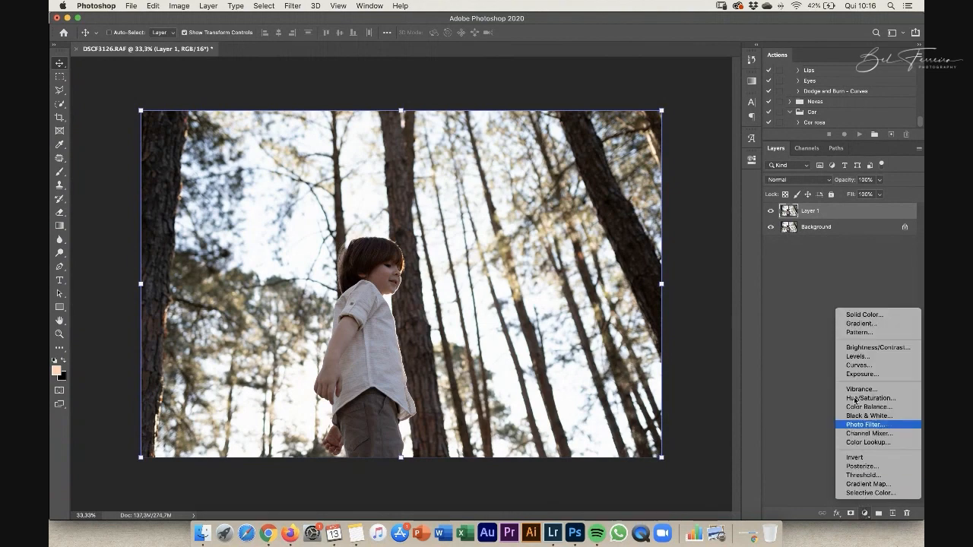
click(880, 357)
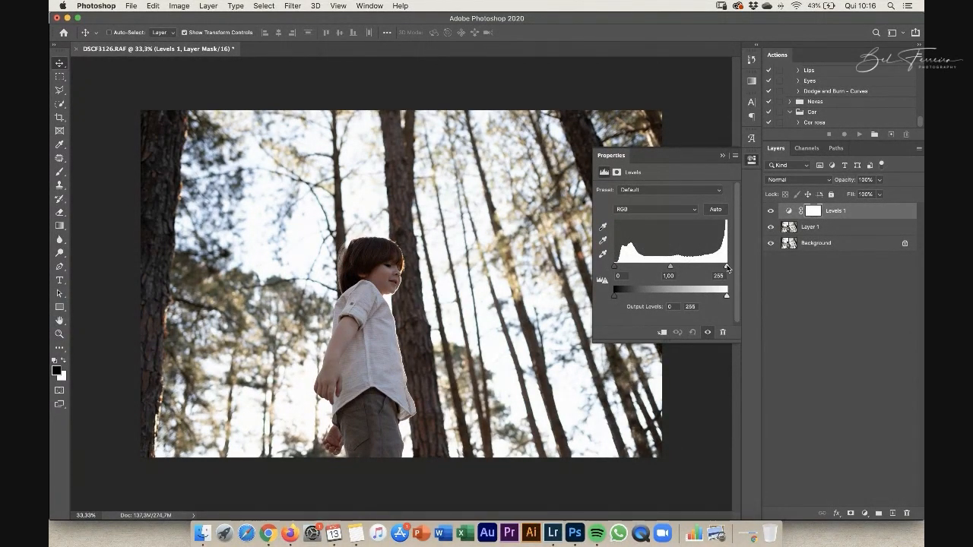
mouse_move(727, 267)
mouse_down()
mouse_move(712, 267)
mouse_move(730, 268)
mouse_up()
drag(615, 269, 589, 271)
drag(671, 267, 669, 268)
drag(728, 270, 708, 267)
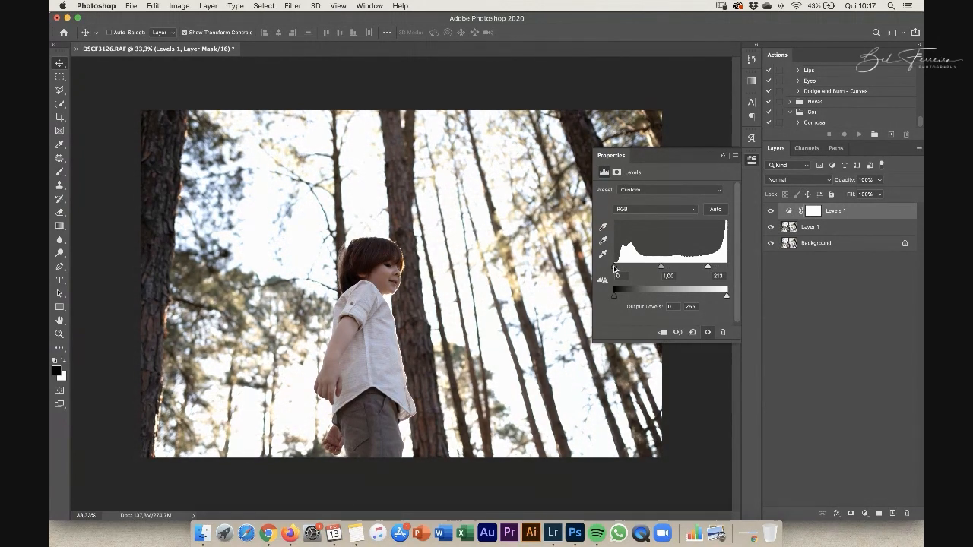
Step: Raise the black input level of the Levels adjustment slightly to deepen the forest photo's shadows
drag(614, 266, 616, 267)
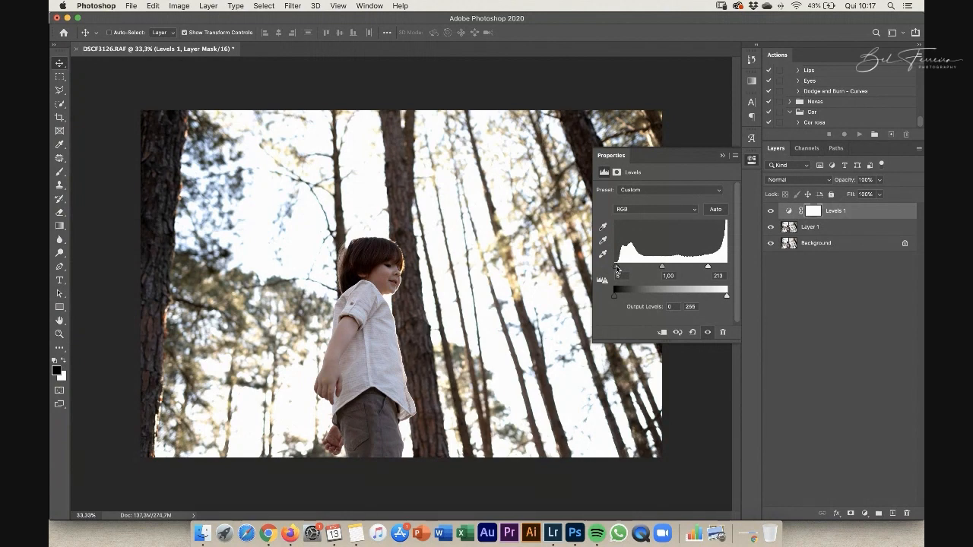
click(722, 155)
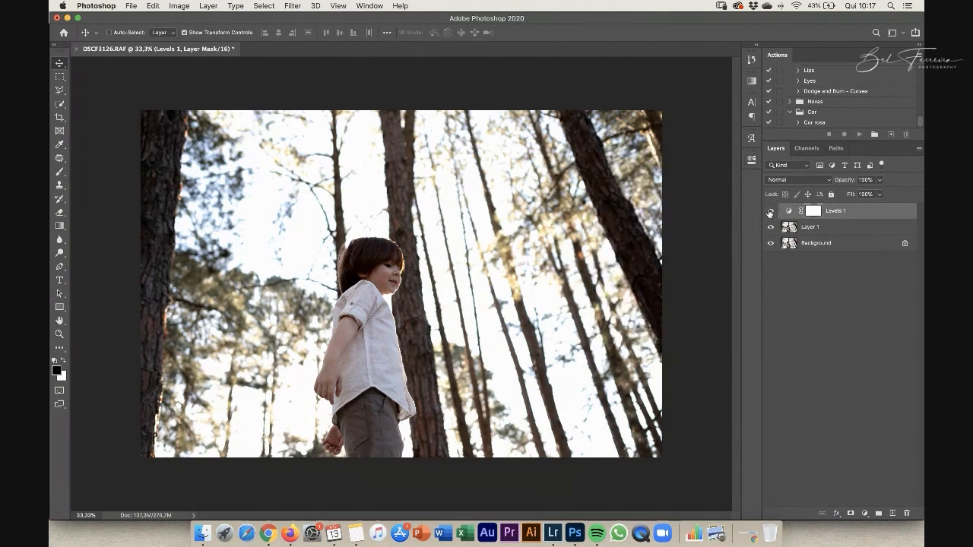
Step: Compare the forest photo with and without the Levels 1 adjustment
click(771, 213)
click(770, 213)
click(769, 214)
click(770, 213)
click(770, 214)
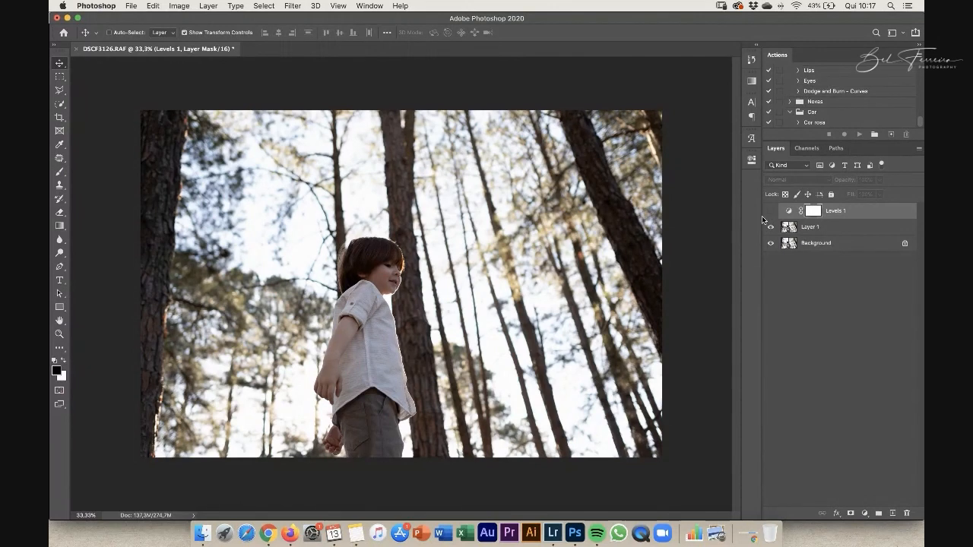
click(770, 214)
click(770, 215)
click(770, 216)
click(769, 216)
click(770, 215)
Step: Invert the Levels 1 mask to black and set up the Brush with 0% hardness
key(ctrl+i)
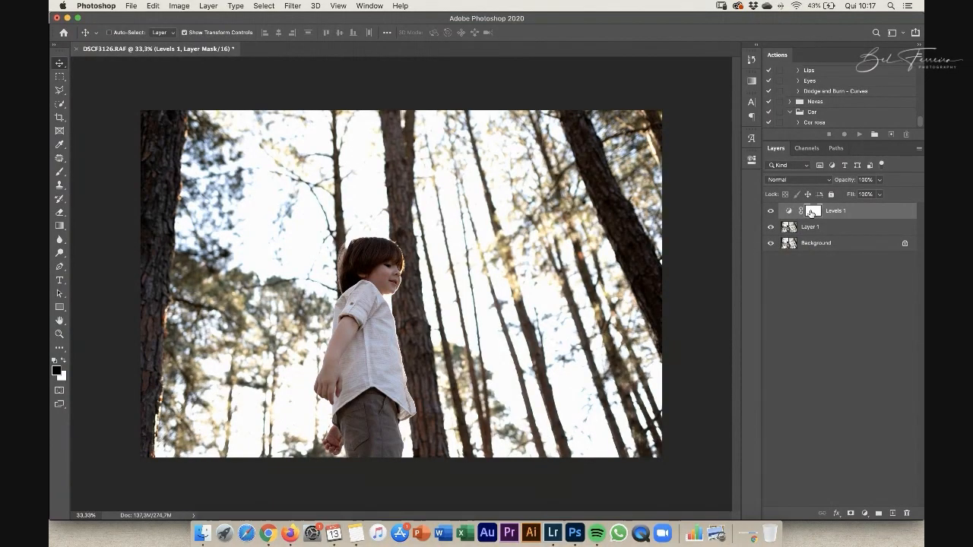
key(ctrl+i)
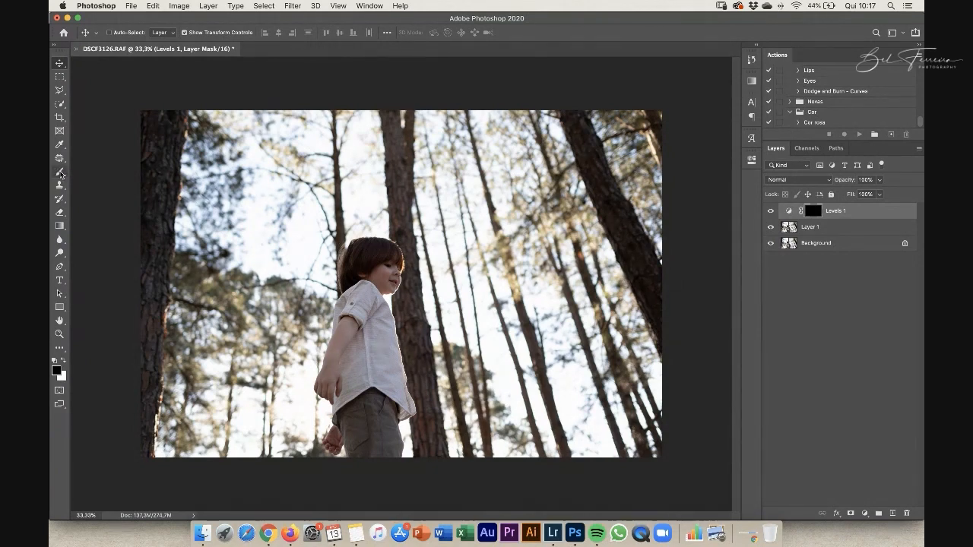
click(60, 173)
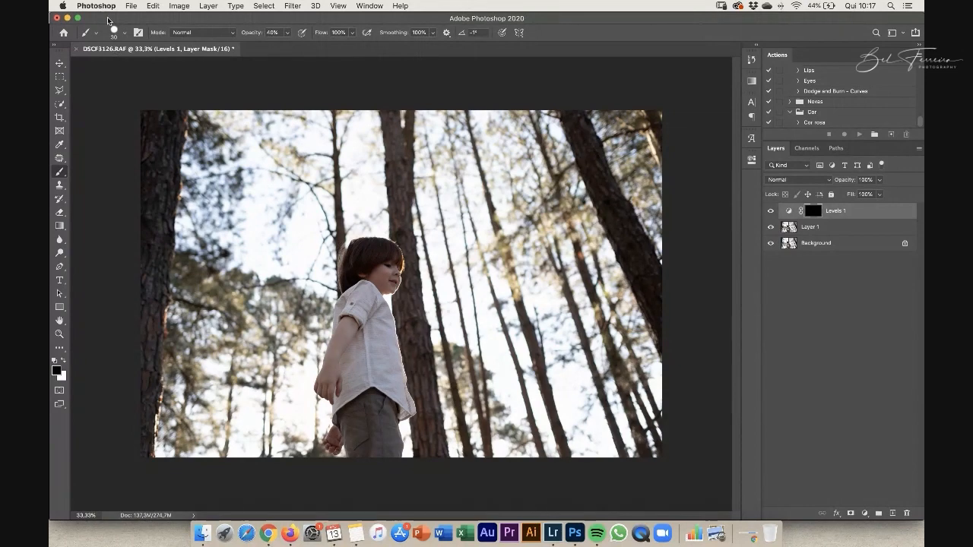
click(122, 32)
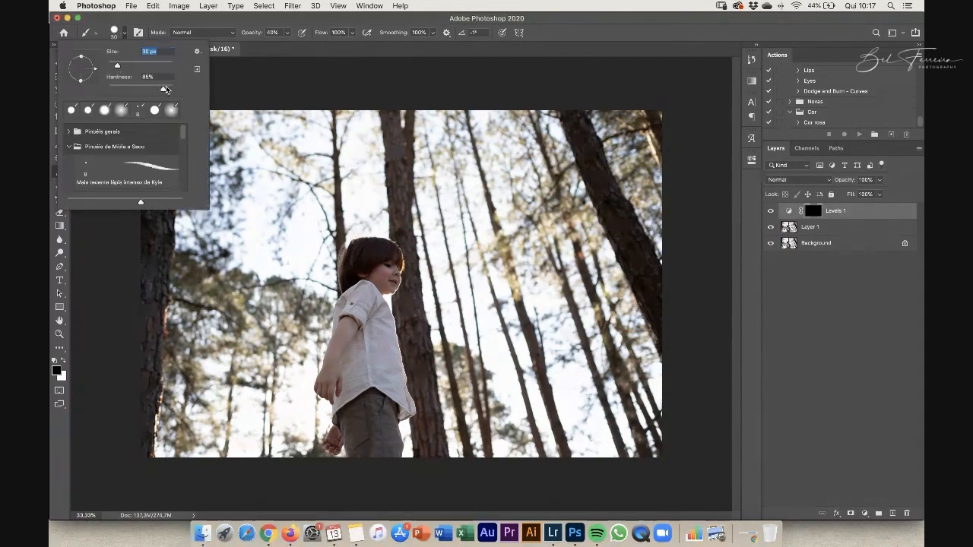
click(127, 33)
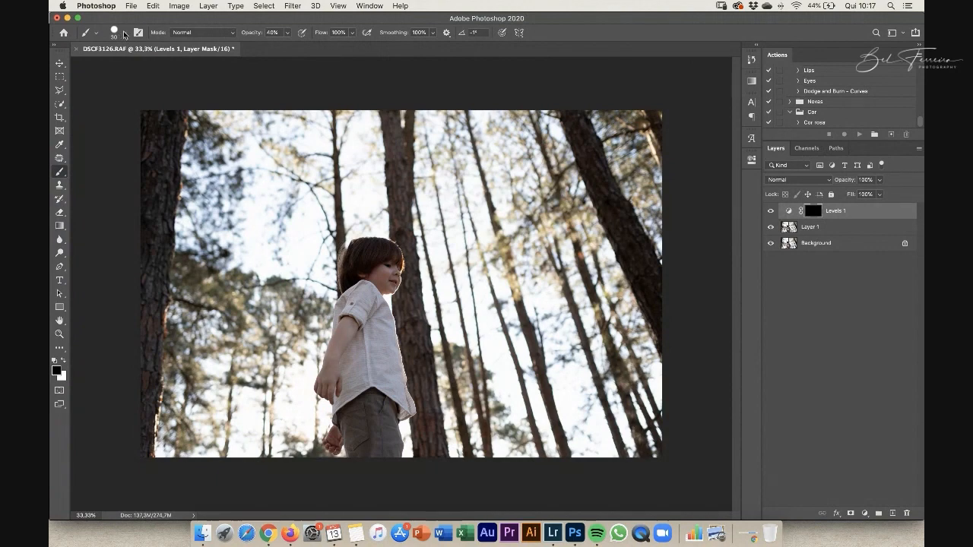
click(125, 34)
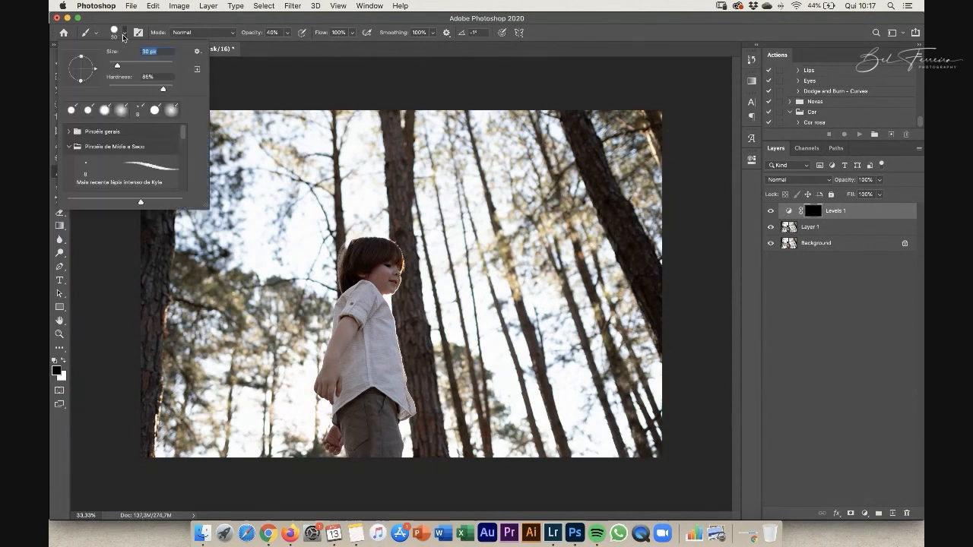
mouse_move(161, 90)
mouse_down()
mouse_move(102, 97)
mouse_move(108, 92)
mouse_up()
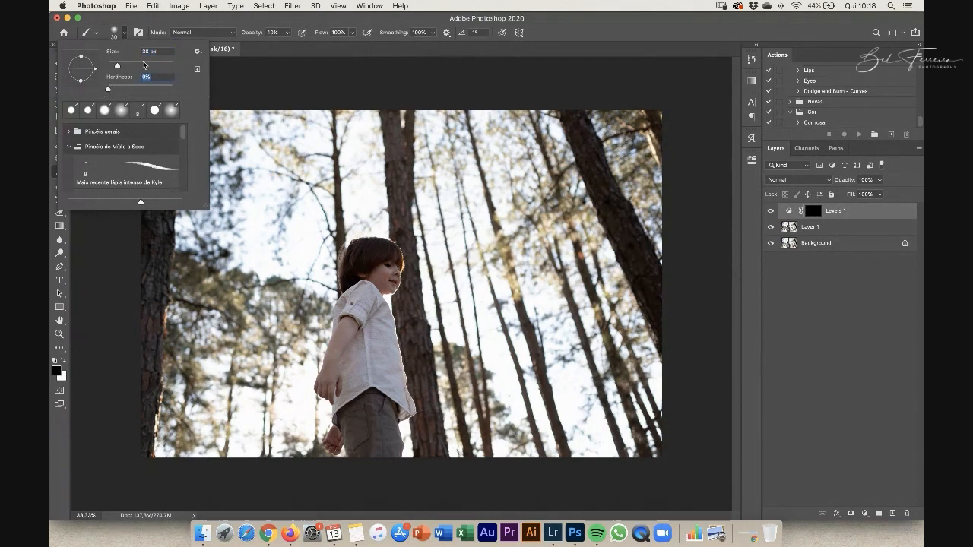
click(170, 20)
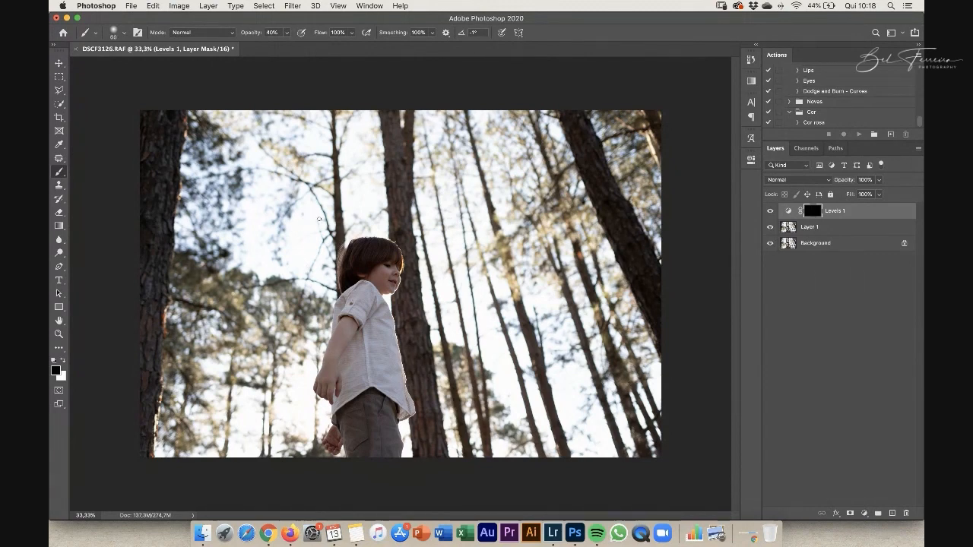
Step: Paint white over the boy's head on the Levels 1 mask with a 600 px brush at 40% opacity
key(bracketright)
key(bracketright)
key(bracketright)
key(bracketright)
key(bracketright)
key(bracketleft)
key(x)
mouse_move(386, 257)
mouse_down()
mouse_move(367, 268)
mouse_move(379, 253)
mouse_move(363, 257)
mouse_up()
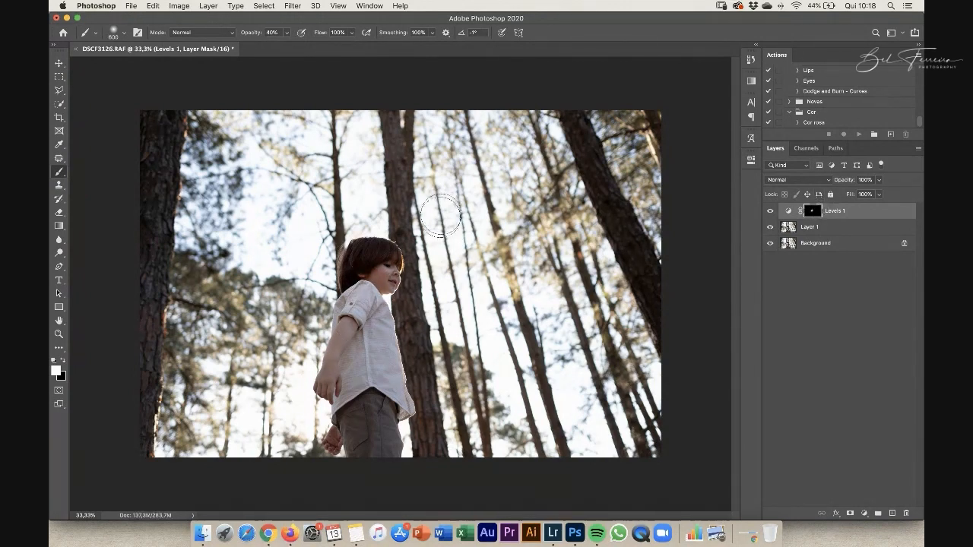
Step: Paint white down the boy's body and hand on the Levels 1 mask, raising the brush opacity to 80% and using 250 px at the hand
scroll(414, 217, up, 5)
scroll(411, 218, down, 3)
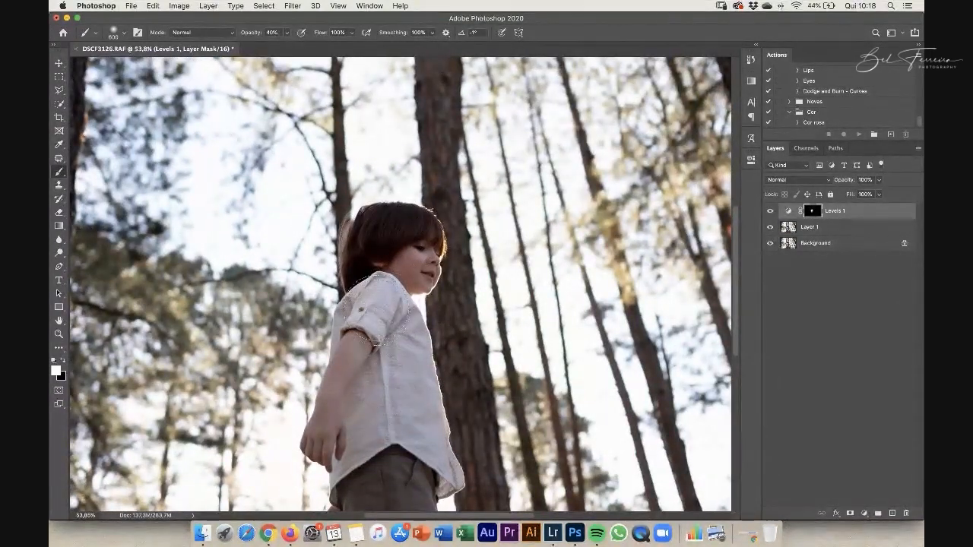
scroll(404, 413, down, 5)
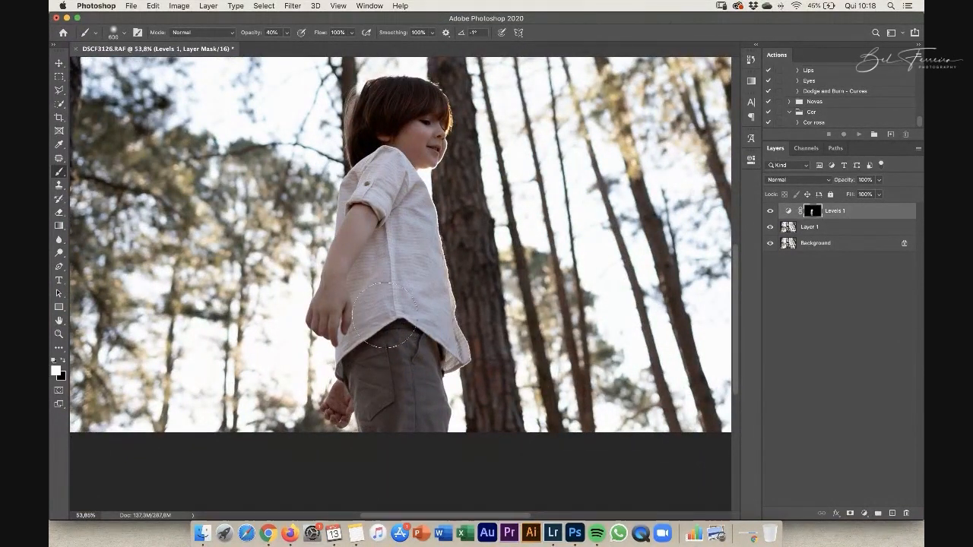
key(8)
key(bracketleft)
key(bracketleft)
key(bracketleft)
key(bracketleft)
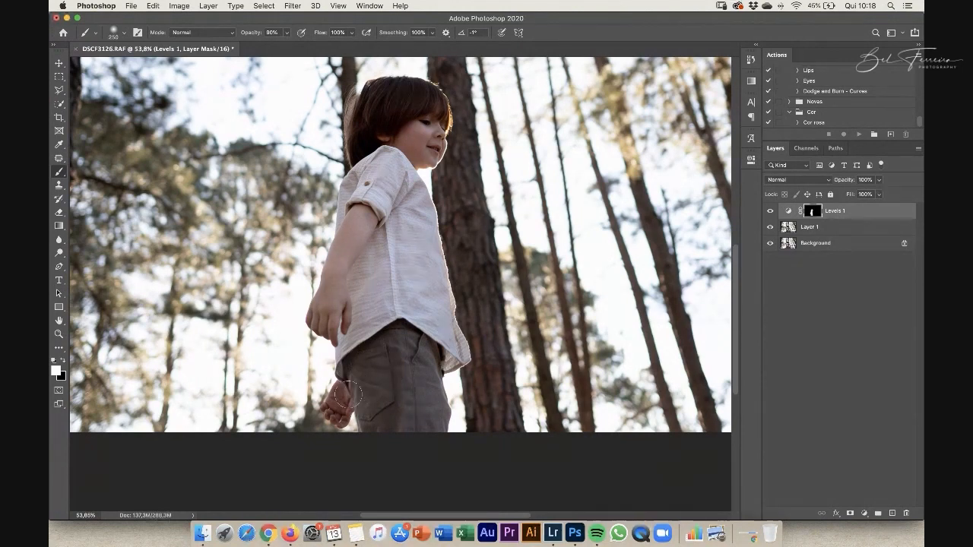
key(bracketright)
key(bracketright)
key(bracketright)
key(bracketright)
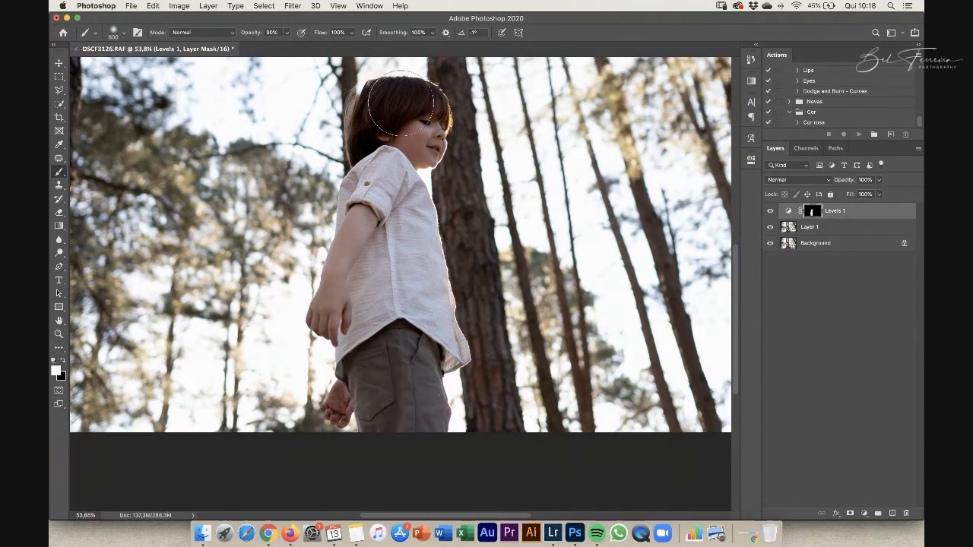
Step: Compare the photo with and without the masked Levels 1 adjustment and examine the boy's hair and face up close
click(770, 213)
click(770, 214)
click(768, 212)
click(769, 212)
click(769, 212)
click(769, 212)
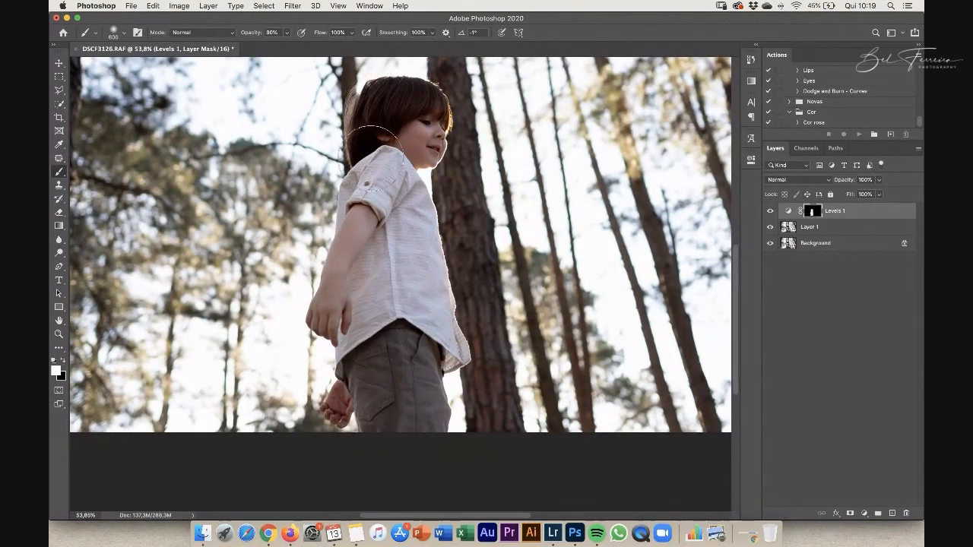
key(super+0)
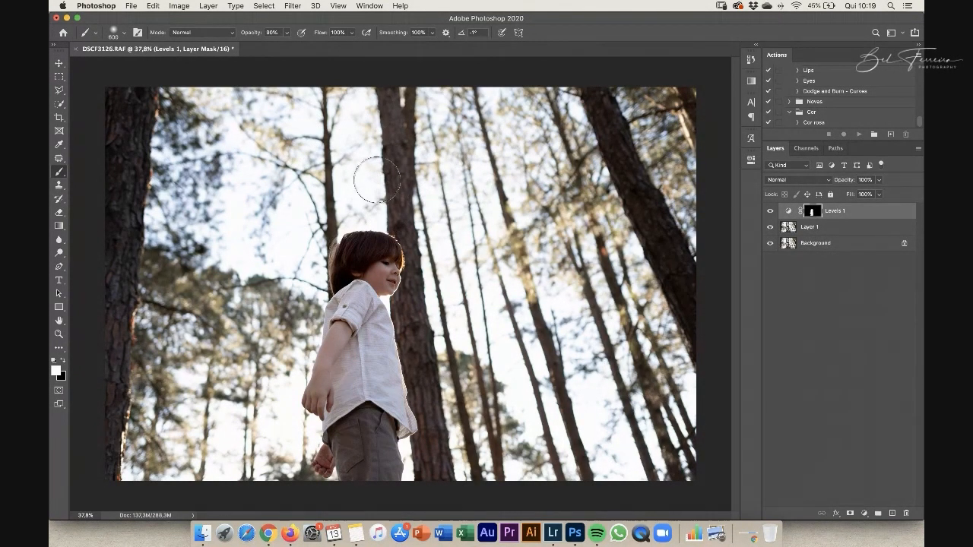
scroll(385, 231, up, 2)
scroll(385, 230, down, 2)
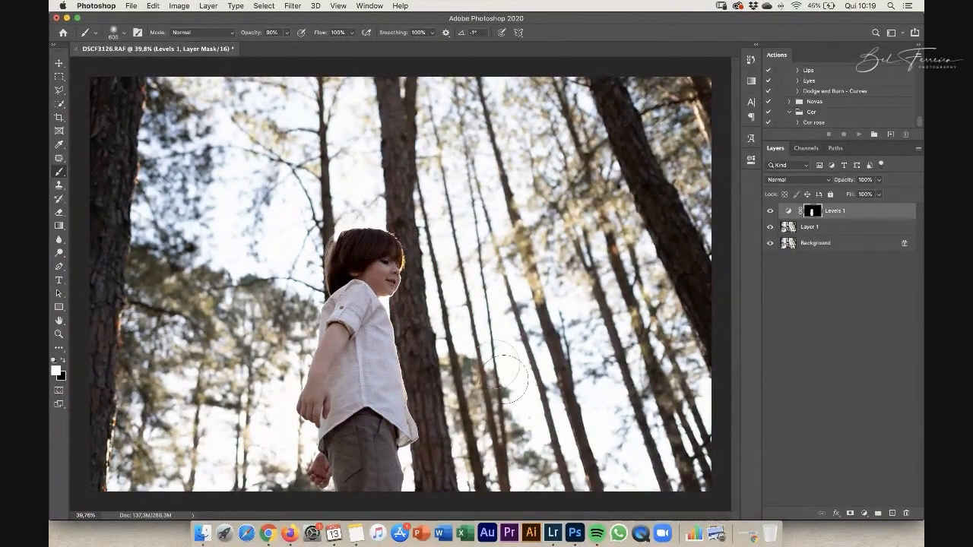
scroll(344, 227, up, 10)
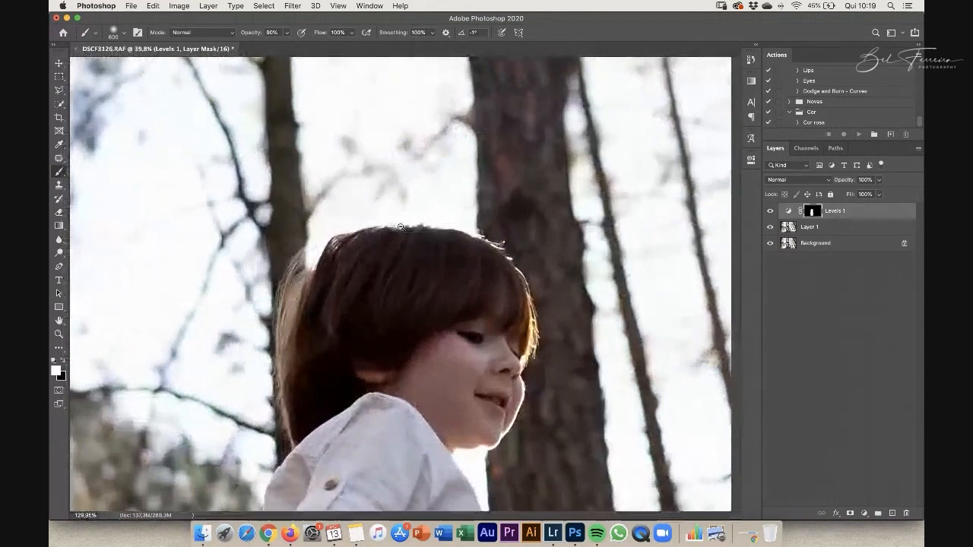
scroll(415, 185, right, 2)
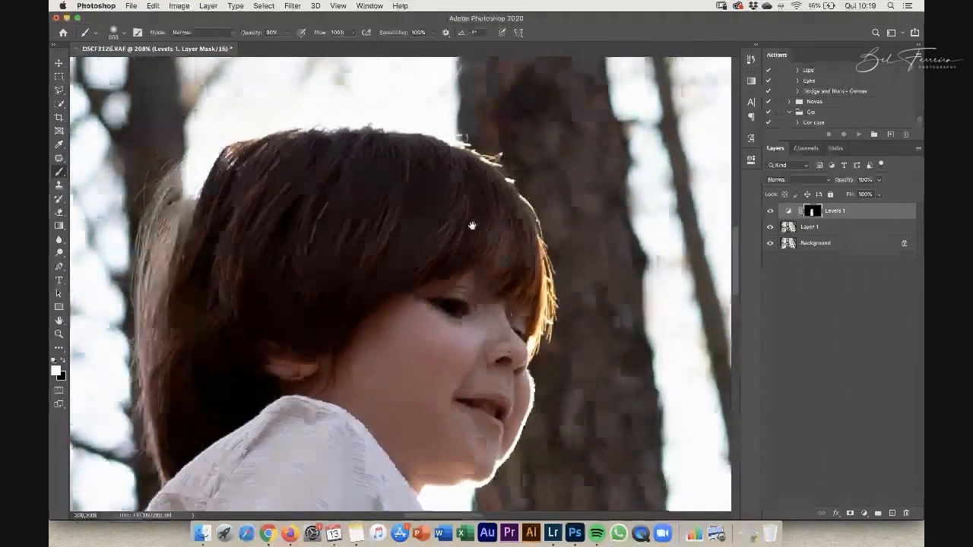
scroll(570, 293, up, 2)
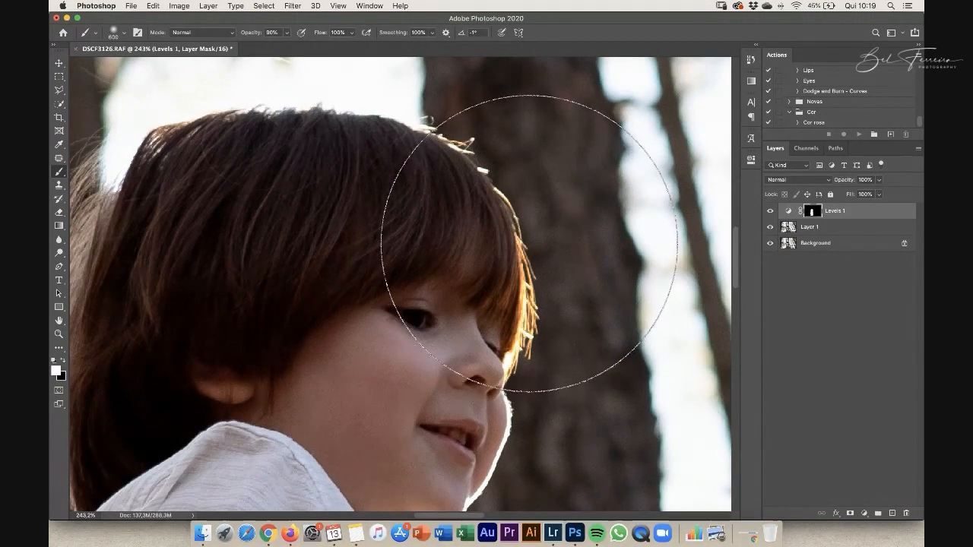
key(super+space)
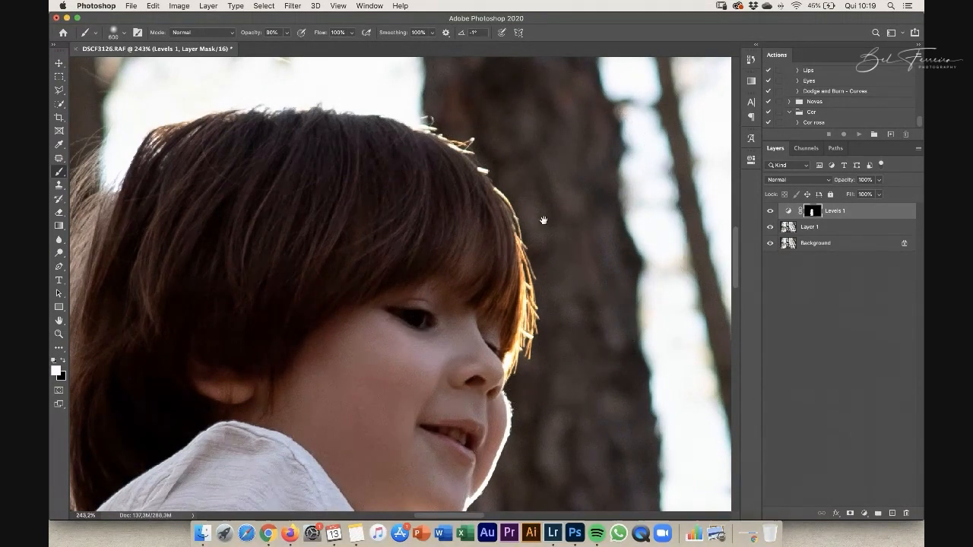
drag(552, 215, 524, 202)
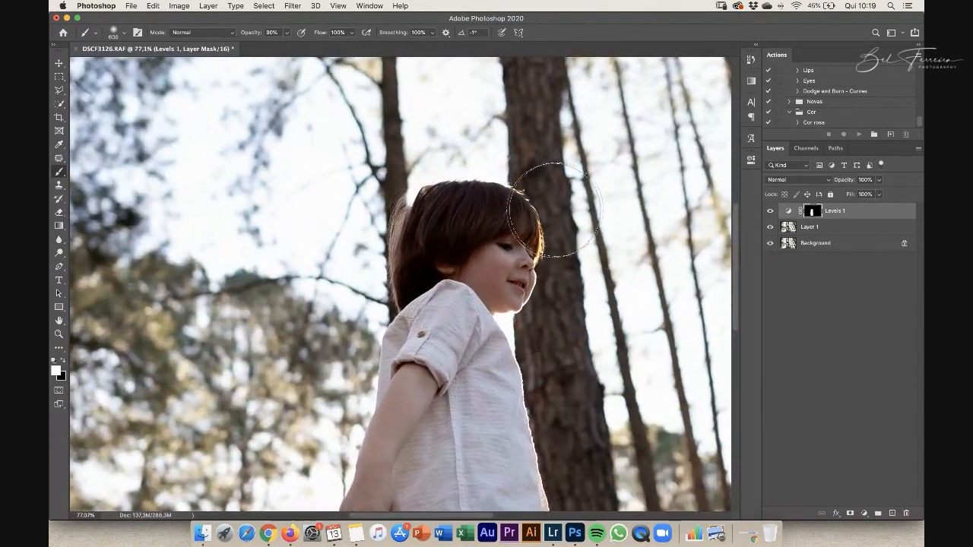
Step: Add a Curves adjustment layer above Levels 1, raise the upper part of the RGB curve, and compare the photo with and without it
click(865, 514)
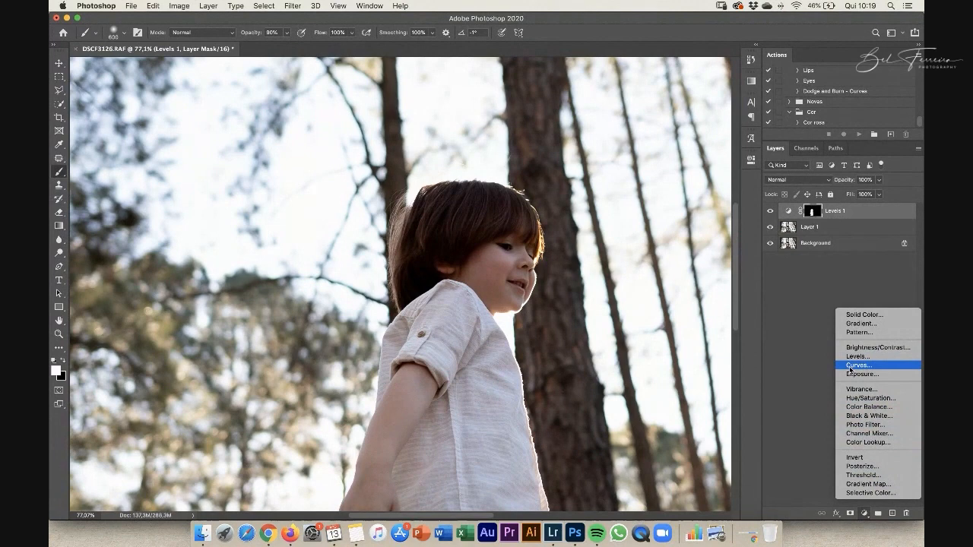
click(803, 417)
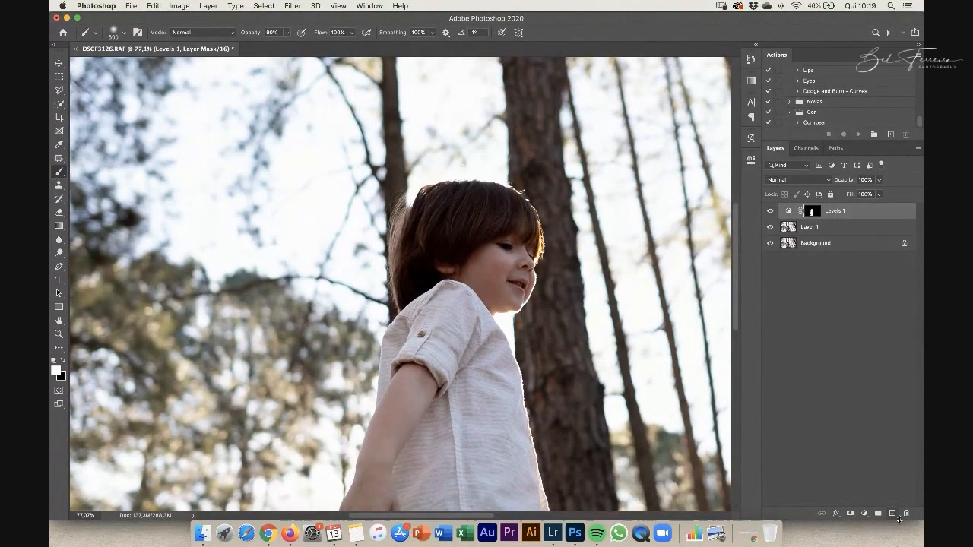
click(864, 514)
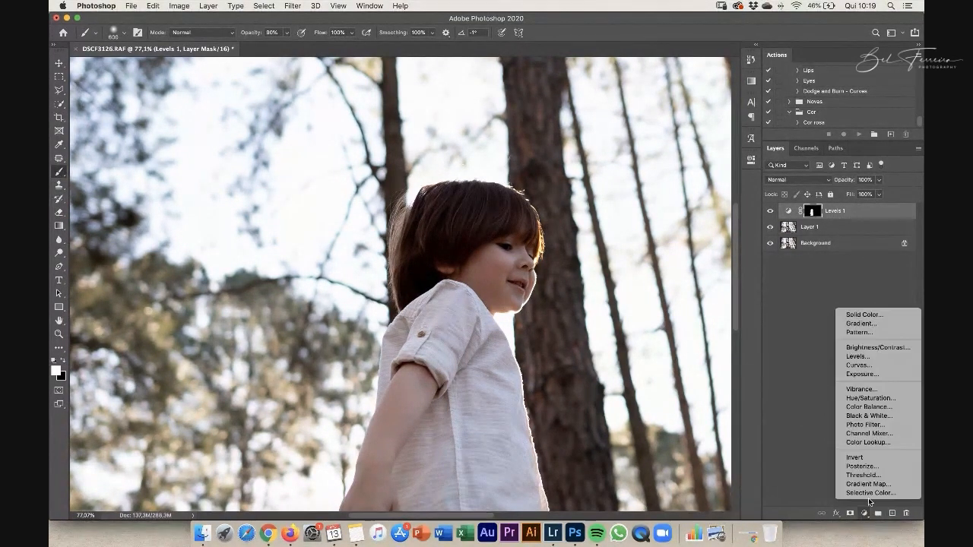
click(877, 368)
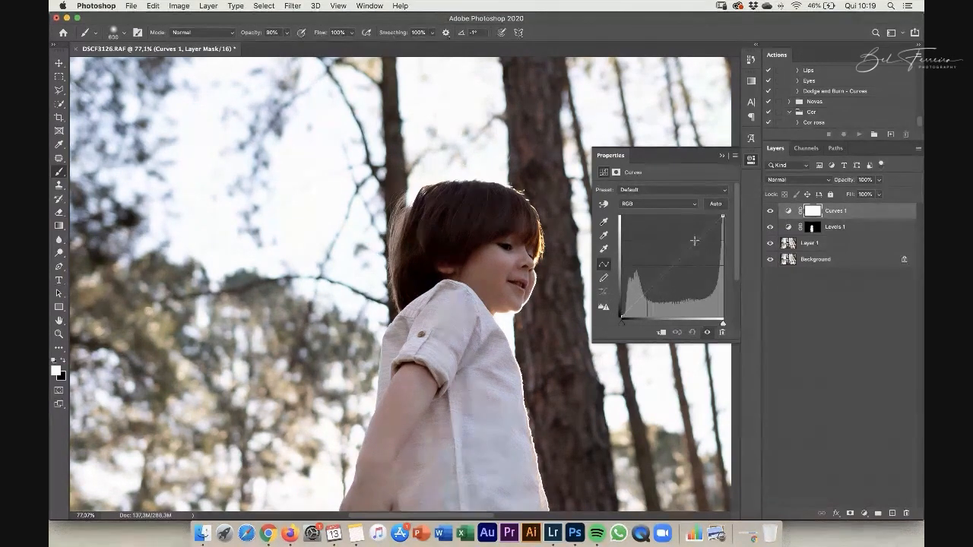
drag(693, 242, 691, 237)
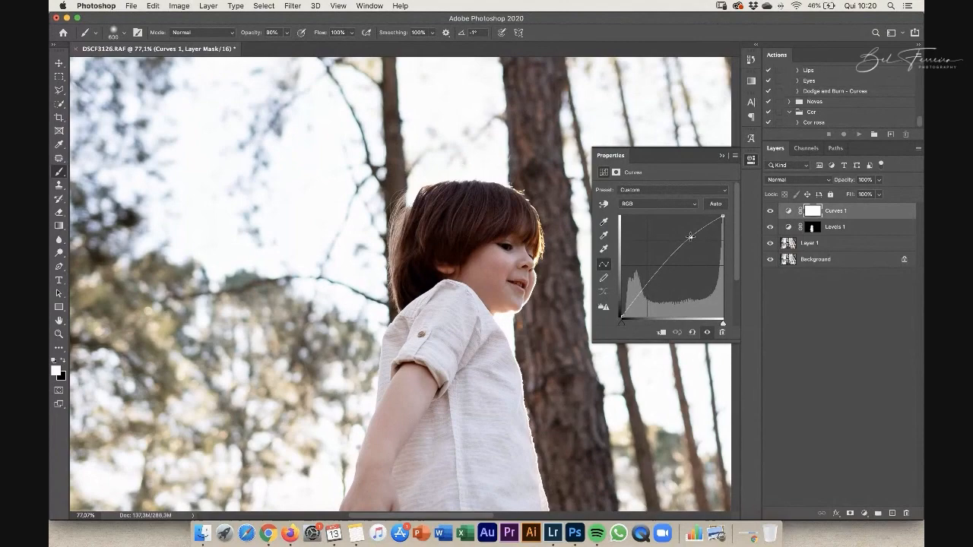
scroll(542, 221, down, 5)
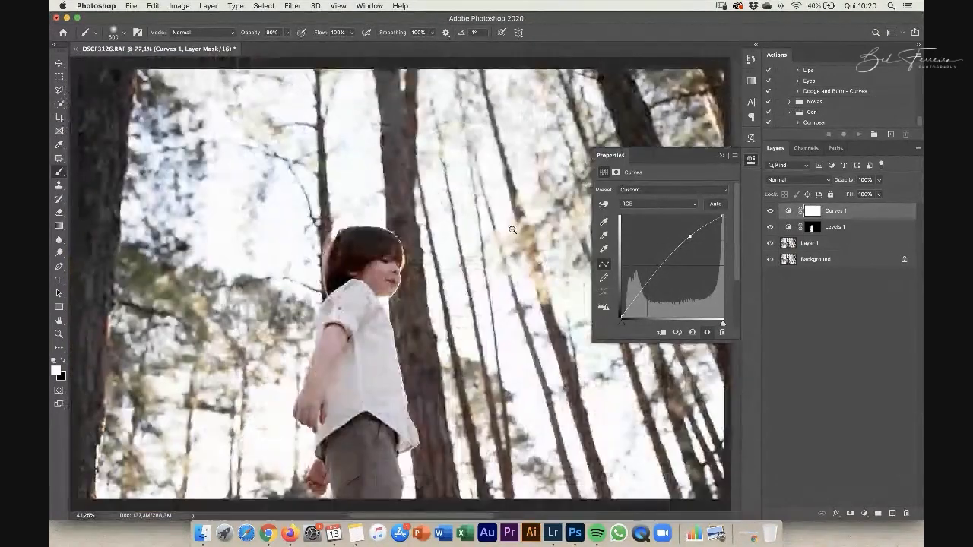
click(772, 212)
click(770, 213)
click(771, 213)
click(770, 213)
click(721, 155)
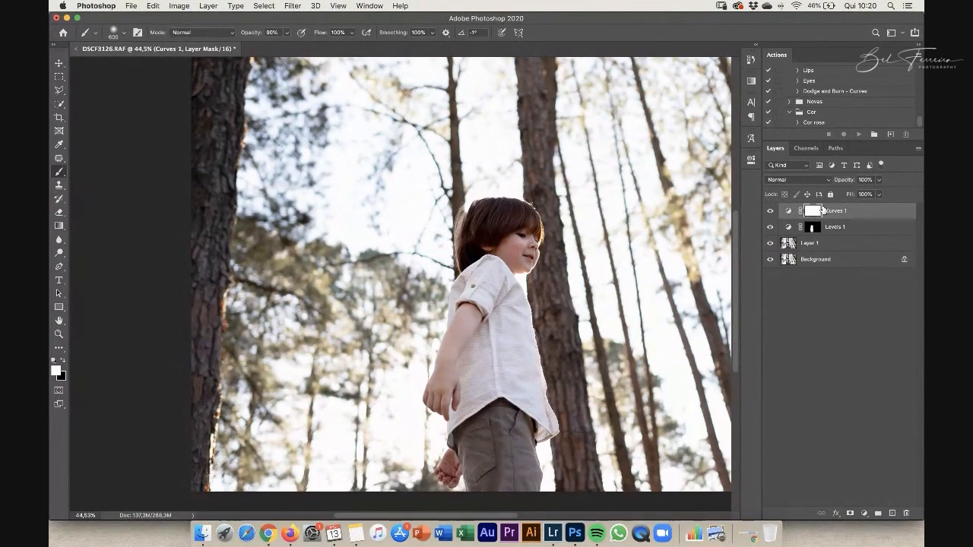
Step: Invert the Curves 1 mask to black and paint white over the boy's hair and face with a 300 px brush at 70% opacity
key(ctrl+i)
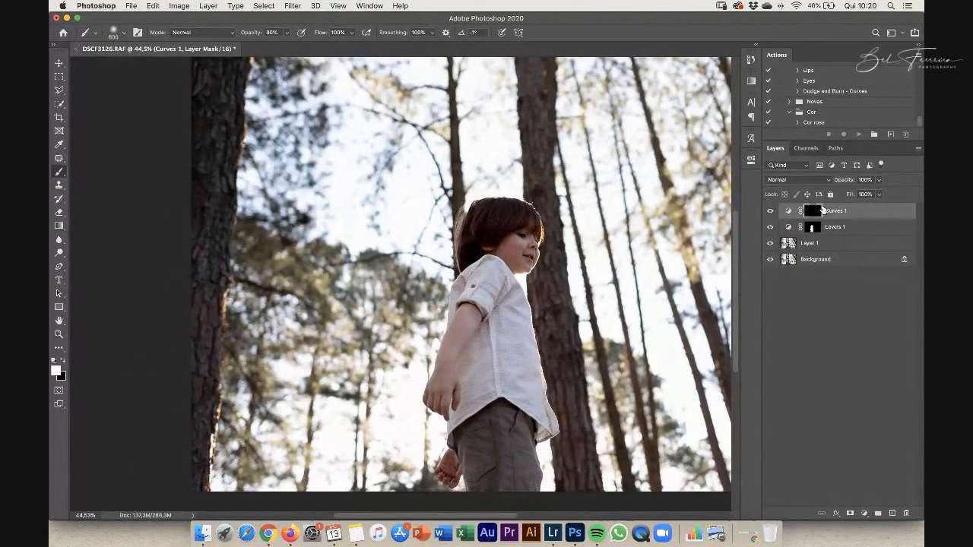
scroll(520, 212, up, 3)
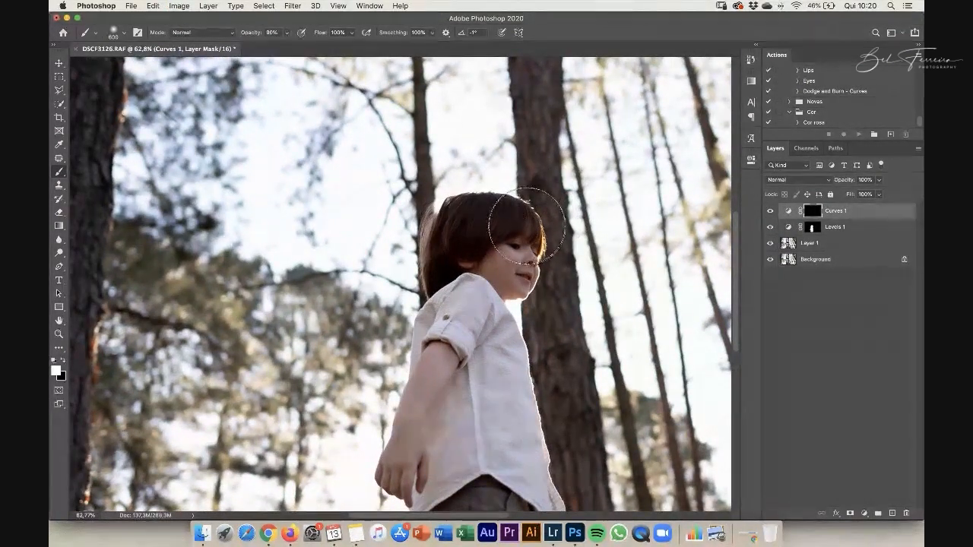
key(7)
key(bracketleft)
key(bracketleft)
key(bracketleft)
key(bracketleft)
key(bracketleft)
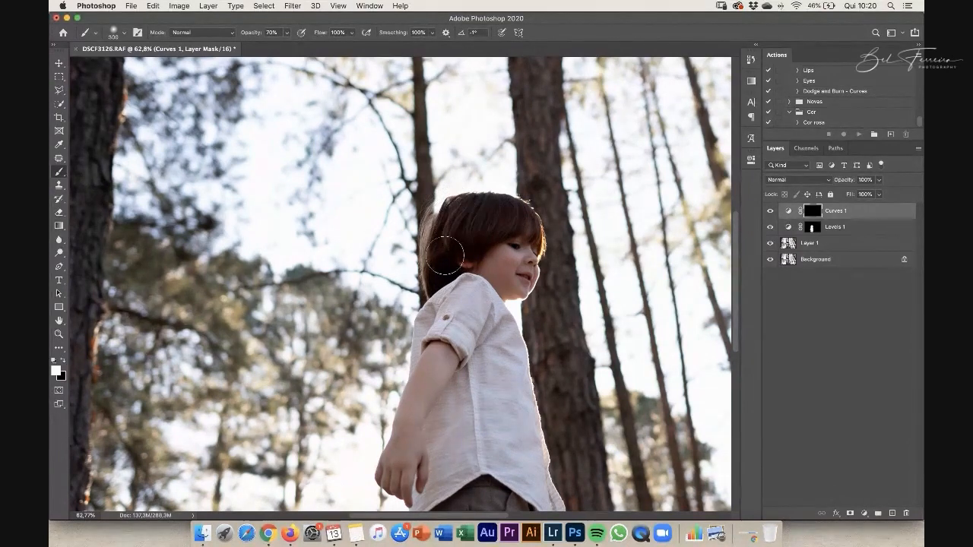
mouse_move(472, 219)
mouse_down()
mouse_move(486, 266)
mouse_move(491, 223)
mouse_move(515, 218)
mouse_move(520, 269)
mouse_move(510, 278)
mouse_move(481, 273)
mouse_move(445, 244)
mouse_move(436, 273)
mouse_move(451, 217)
mouse_move(532, 229)
mouse_up()
drag(515, 268, 503, 235)
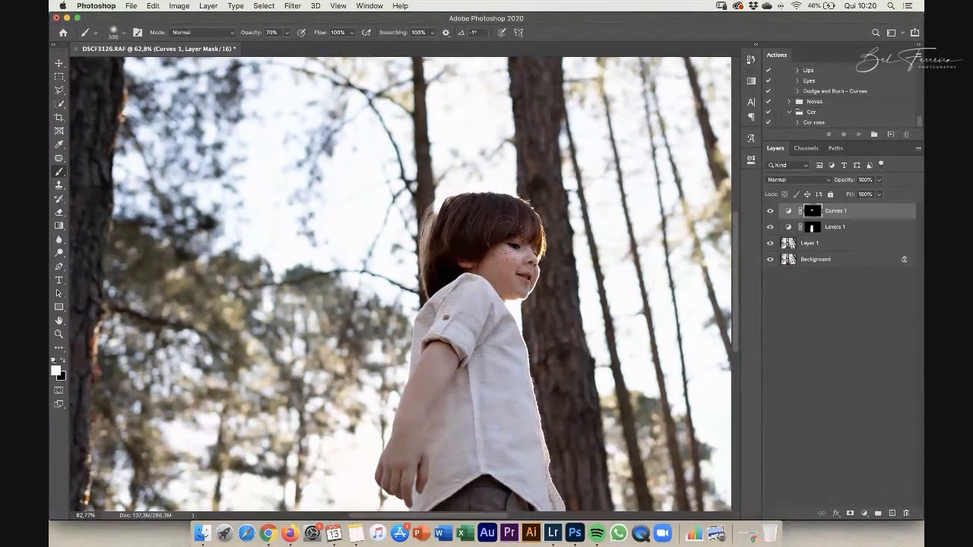
Step: Paint white down the boy's arm, shirt and trousers on the Curves 1 mask at 40% opacity, enlarging the brush to 600 px
key(])
key(])
key(])
key(])
key(4)
mouse_move(463, 320)
mouse_down()
mouse_move(458, 465)
mouse_move(477, 418)
mouse_move(473, 343)
mouse_move(492, 428)
mouse_move(464, 317)
mouse_move(421, 326)
mouse_up()
key(space)
key([)
key([)
key([)
key([)
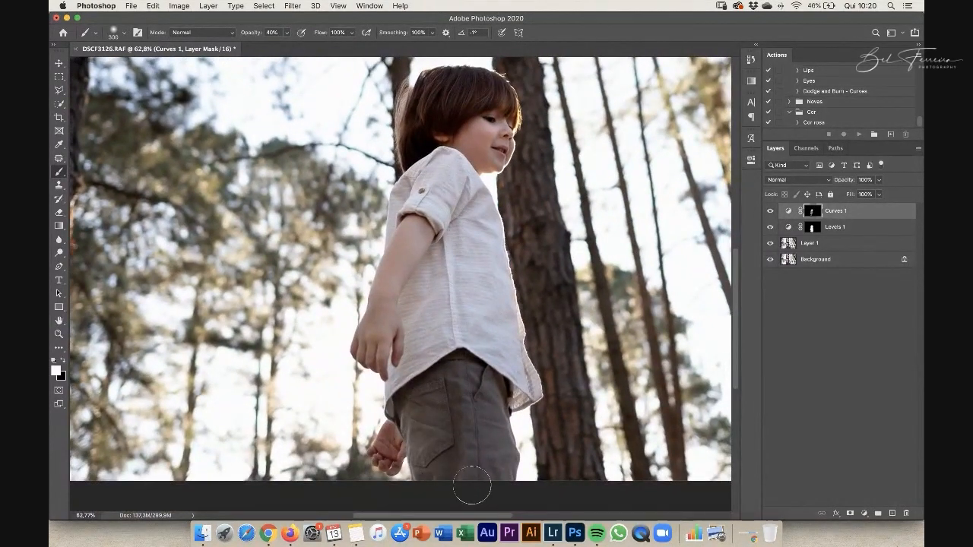
key(])
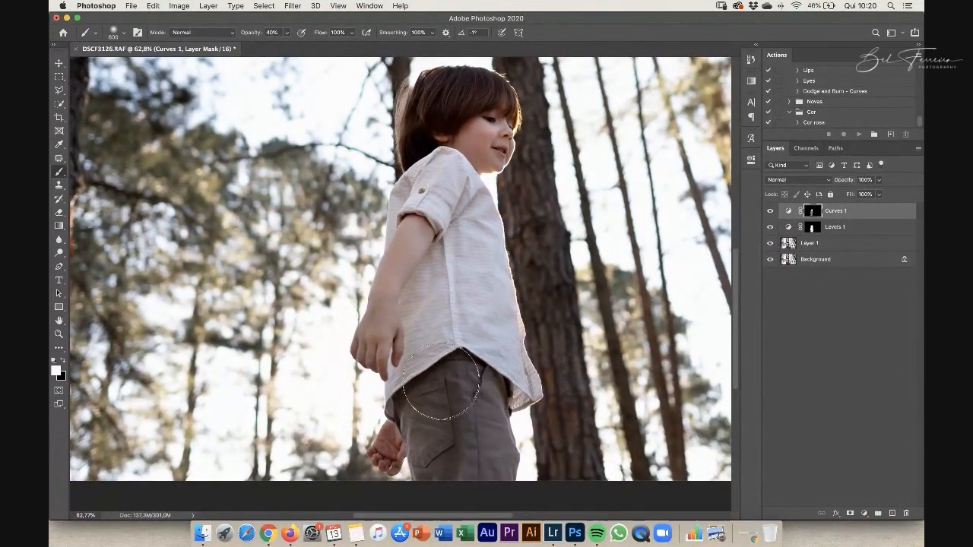
key(])
key(])
key([)
key([)
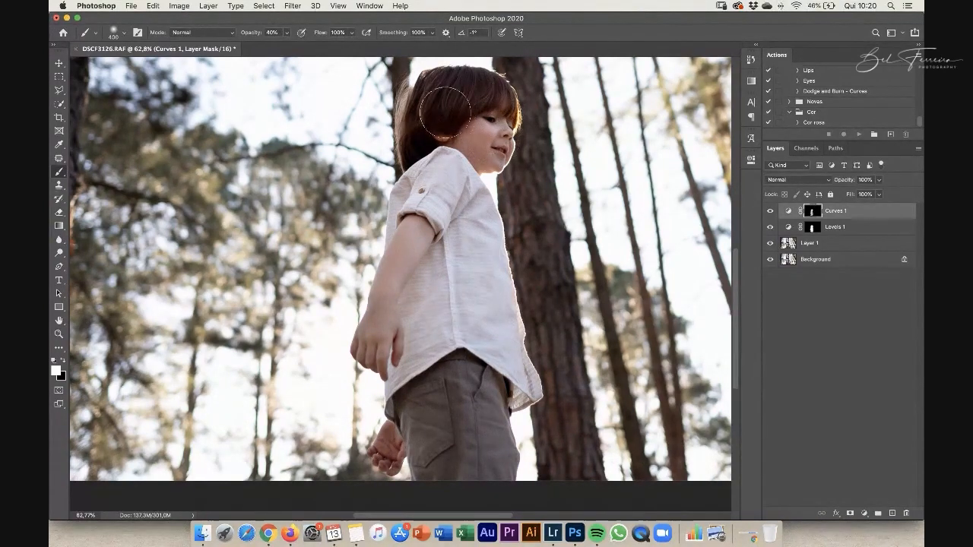
Step: Compare the boy up close with and without the masked Curves 1 adjustment
scroll(430, 234, up, 3)
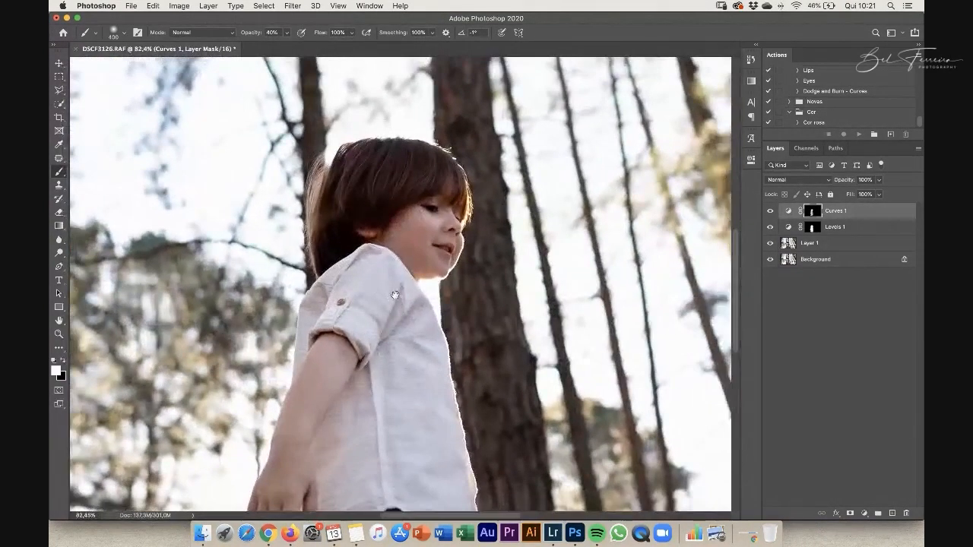
drag(393, 297, 443, 257)
click(769, 212)
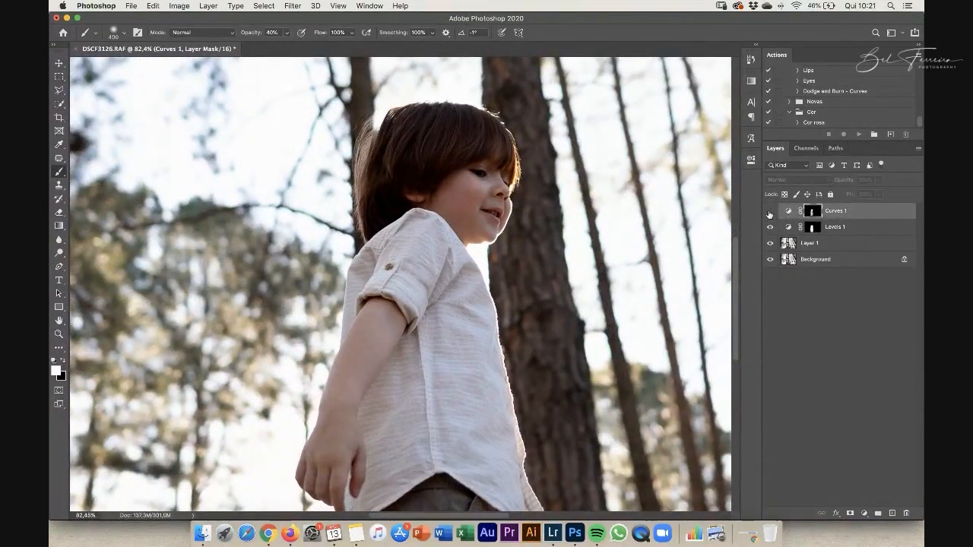
click(770, 212)
click(769, 213)
click(770, 212)
click(769, 211)
click(770, 212)
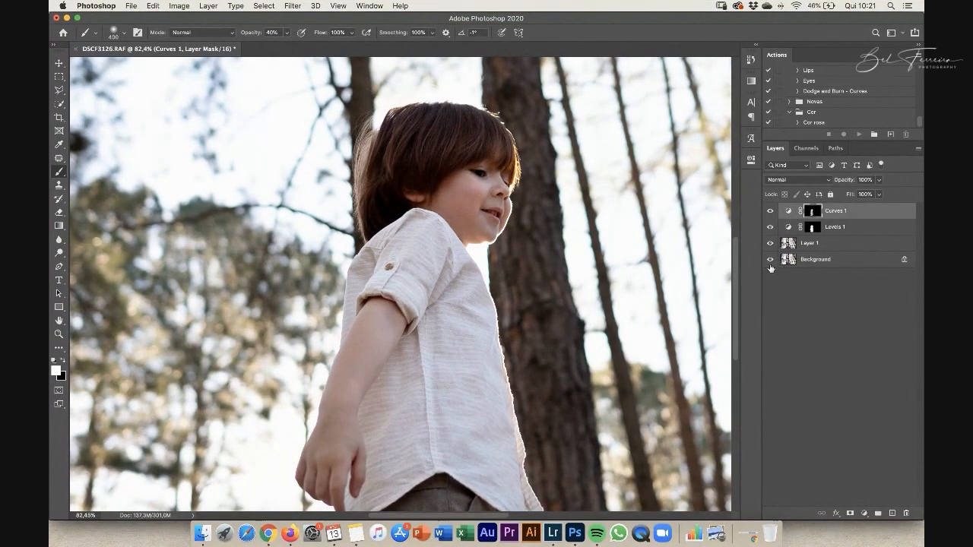
Step: Compare the full layered edit with the original Background layer alone
alt+click(769, 259)
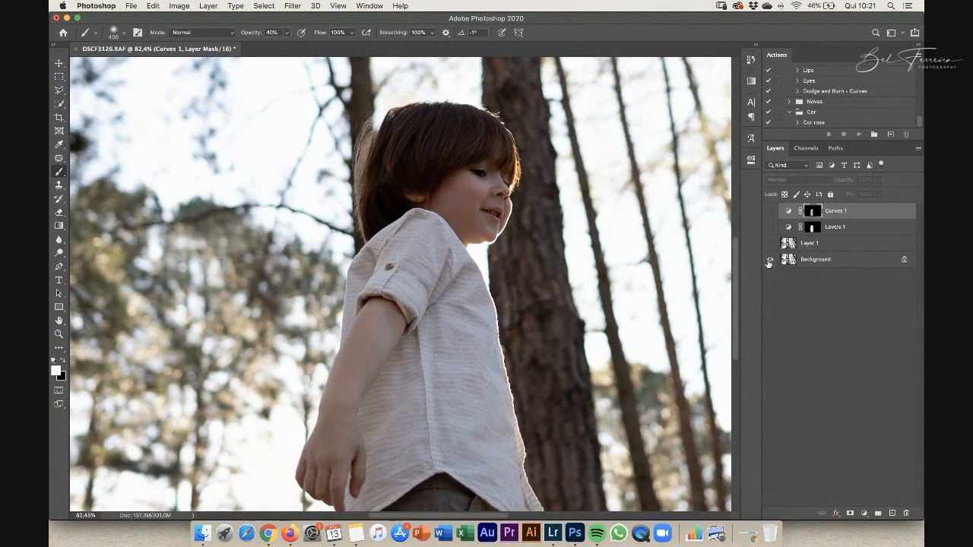
alt+click(769, 261)
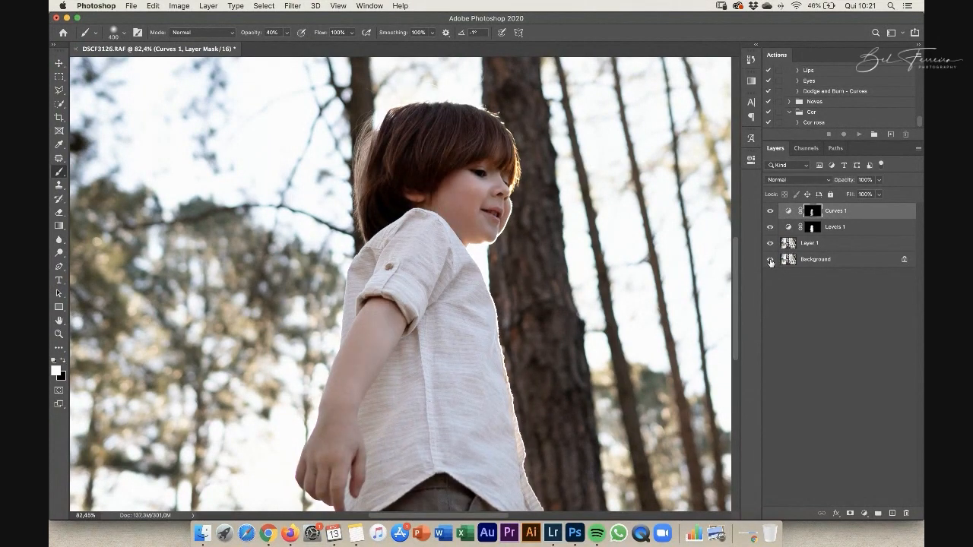
alt+click(769, 261)
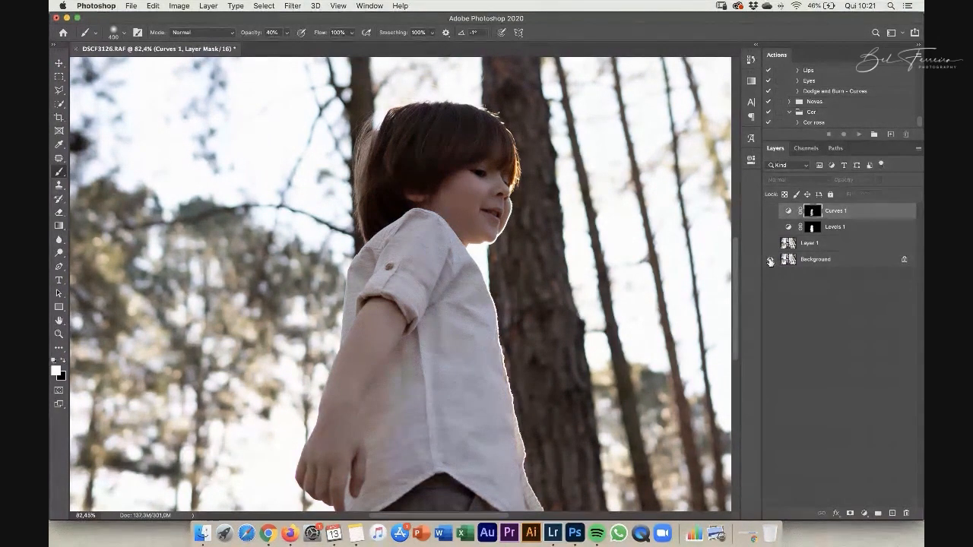
alt+click(769, 260)
Step: Add a Color Balance adjustment layer above Curves 1 and set the midtones' Cyan–Red value to +15
drag(499, 250, 465, 250)
drag(470, 188, 481, 184)
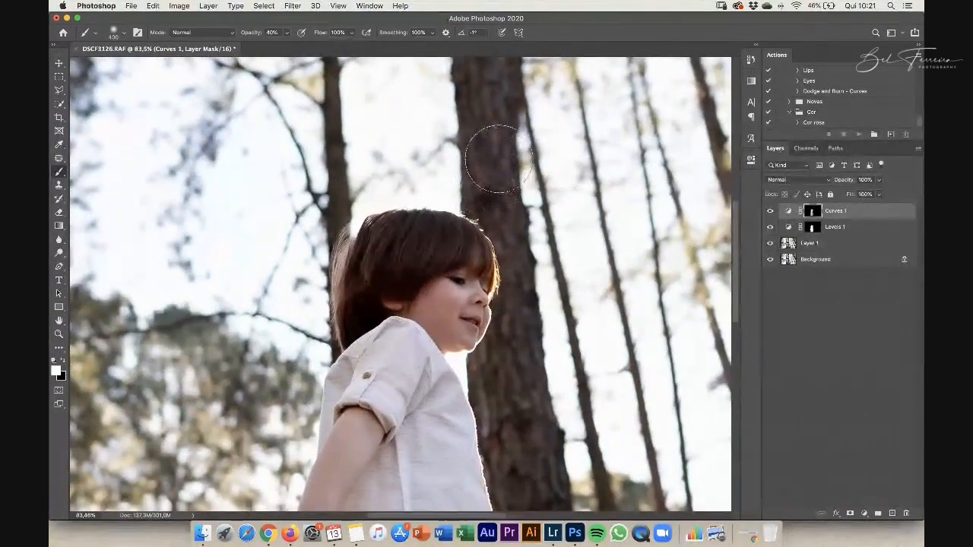
click(864, 514)
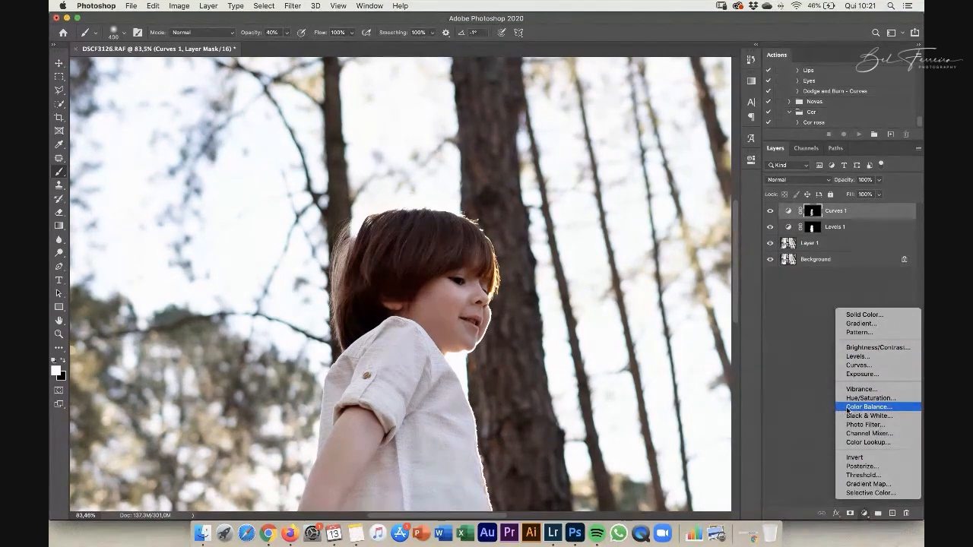
click(898, 408)
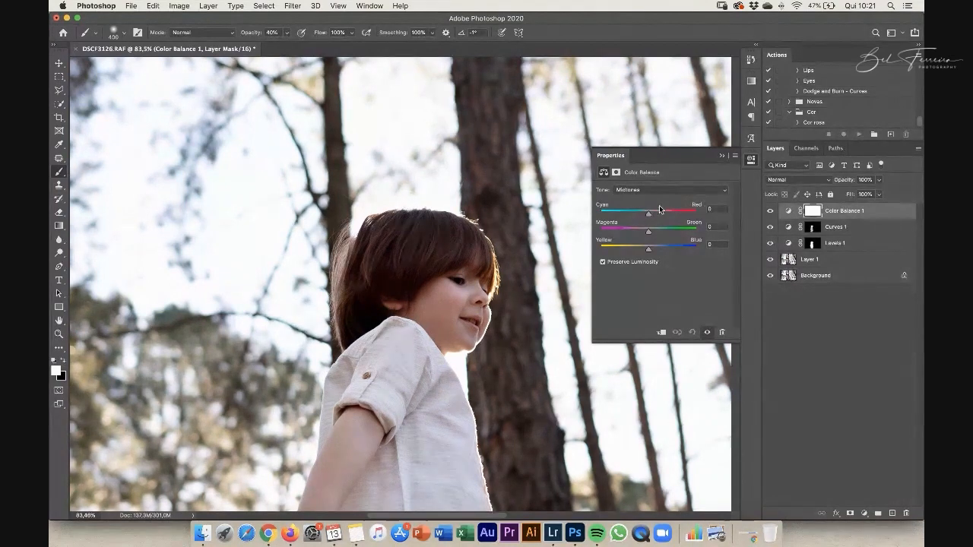
mouse_move(648, 216)
mouse_down()
mouse_move(630, 218)
mouse_move(666, 218)
mouse_up()
drag(652, 217, 657, 219)
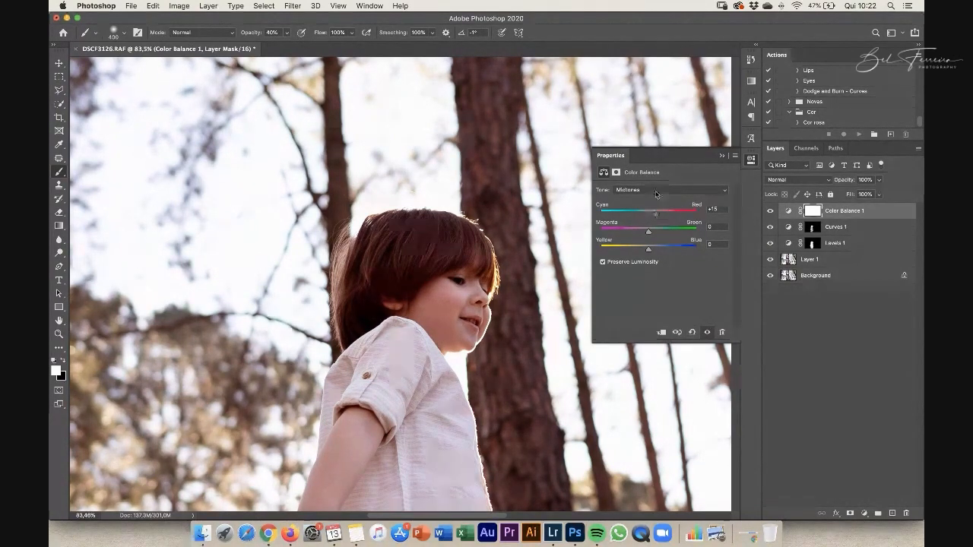
Step: Set the midtones' Magenta–Green value to -4 and Yellow–Blue to -16 on Color Balance 1
click(665, 190)
click(665, 190)
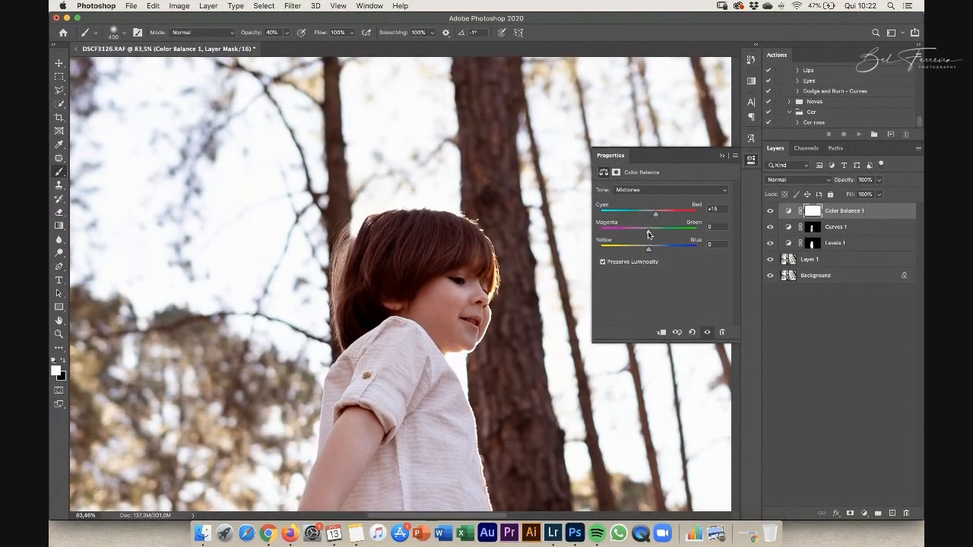
drag(649, 234, 646, 236)
drag(648, 251, 641, 250)
Step: Invert the Color Balance 1 mask to black and paint white over the boy's hair and fringe at 70% brush opacity
drag(461, 195, 445, 210)
key(ctrl+i)
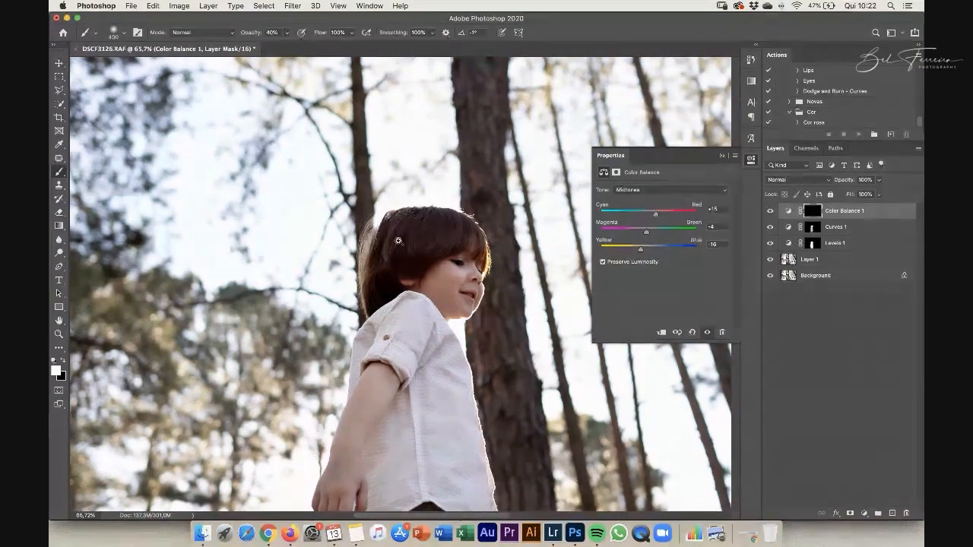
drag(390, 241, 410, 232)
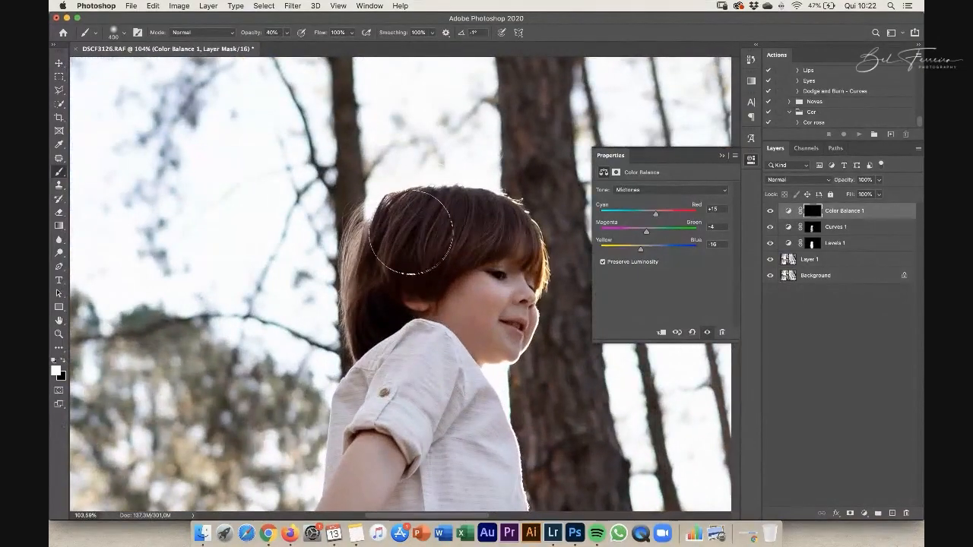
key(bracketleft)
key(bracketleft)
key(bracketleft)
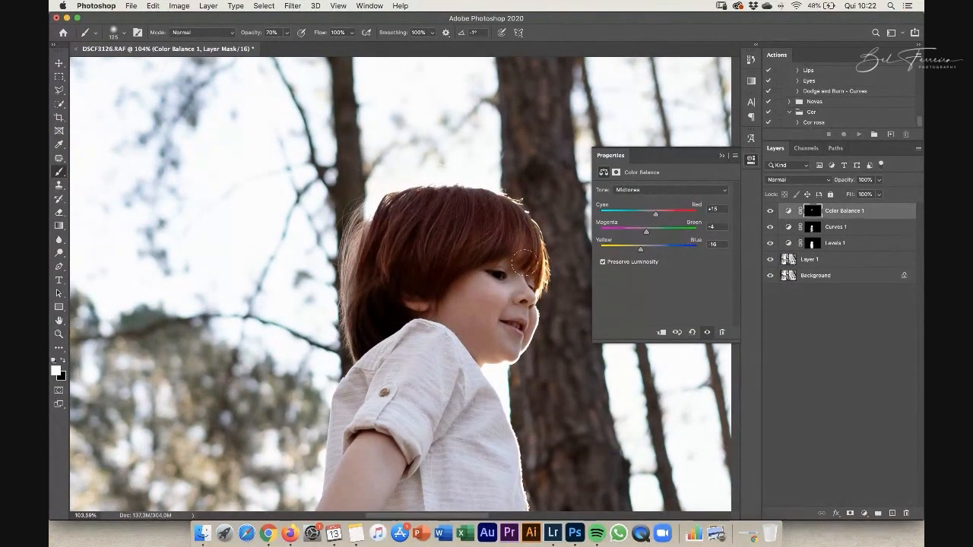
Step: Paint white over the back and edges of the boy's hair on the Color Balance 1 mask, finishing with a 175 px brush
key(bracketright)
key(bracketright)
drag(358, 231, 367, 224)
mouse_move(355, 274)
mouse_down()
mouse_move(351, 340)
mouse_move(446, 283)
mouse_move(424, 281)
mouse_move(422, 225)
mouse_move(423, 280)
mouse_move(462, 256)
mouse_up()
key(bracketleft)
key(bracketleft)
key(bracketleft)
key(bracketright)
key(bracketright)
key(bracketright)
click(722, 155)
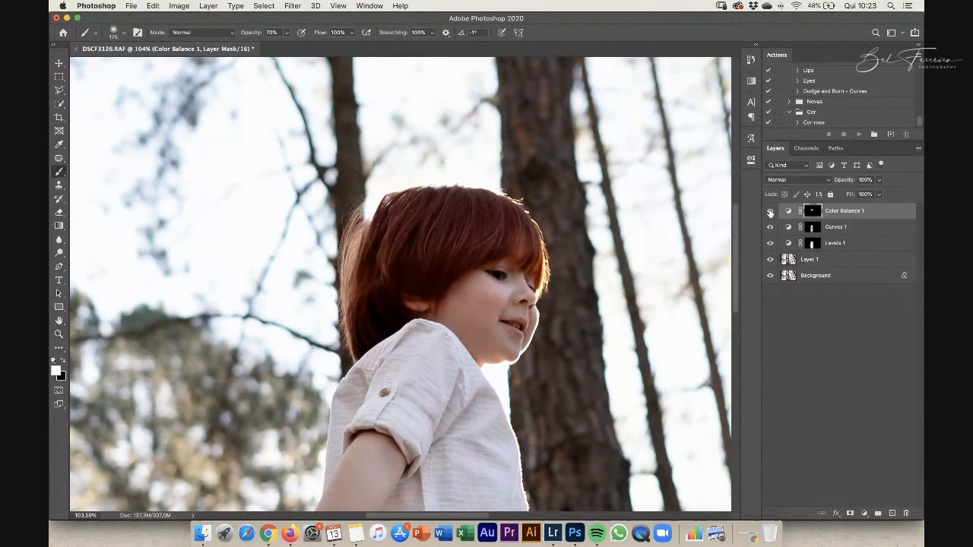
Step: Compare the boy's hair with and without Color Balance 1, and examine its colour both up close and in the whole photo
click(769, 211)
click(768, 212)
click(770, 213)
click(770, 212)
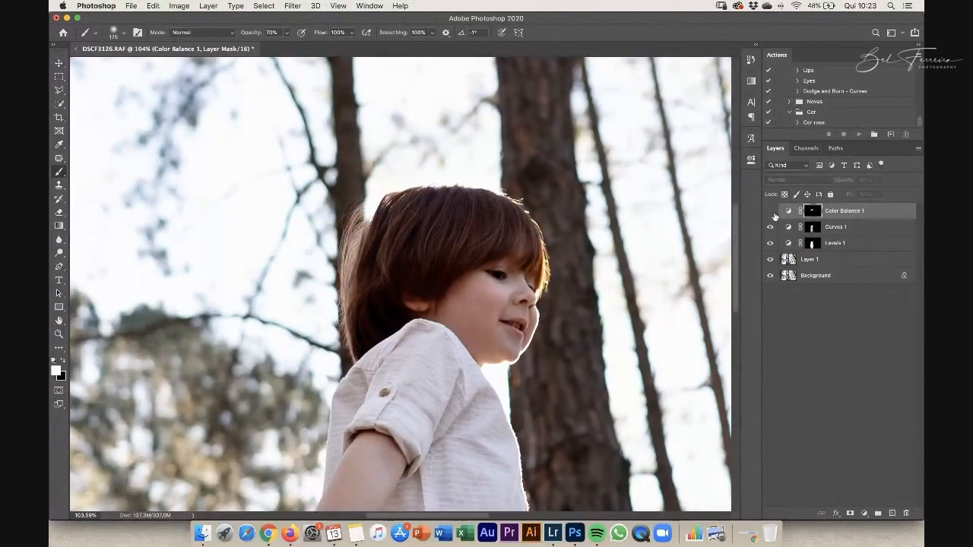
click(770, 213)
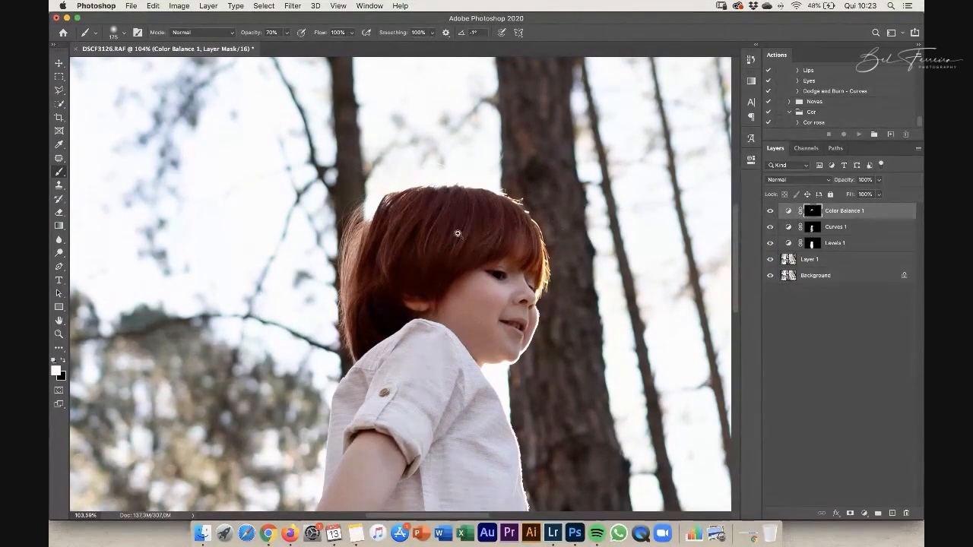
scroll(456, 228, down, 5)
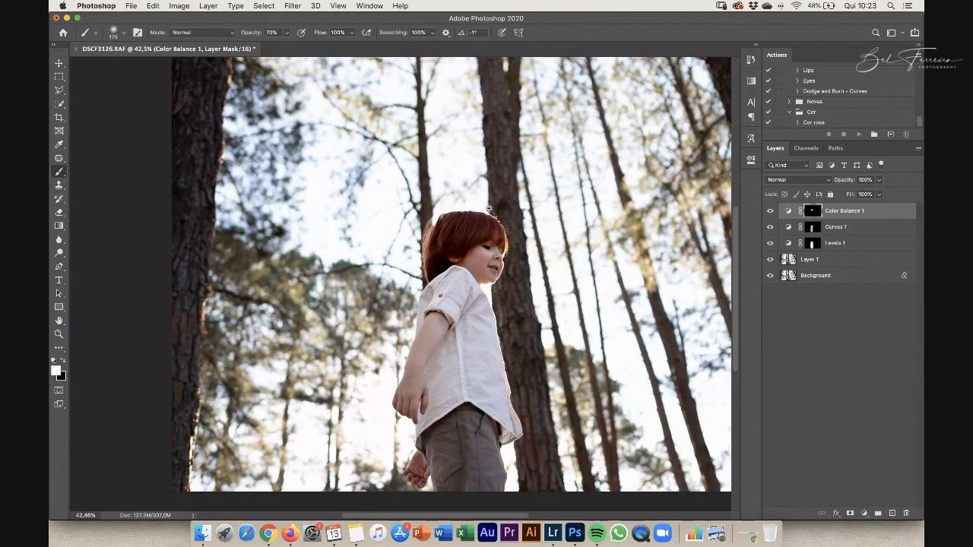
scroll(515, 216, up, 3)
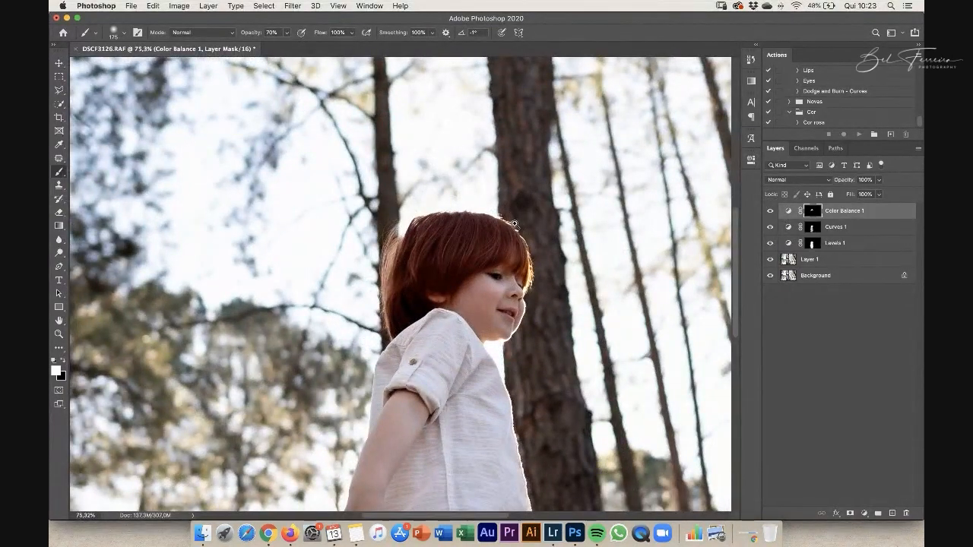
scroll(515, 222, down, 3)
scroll(350, 230, up, 1)
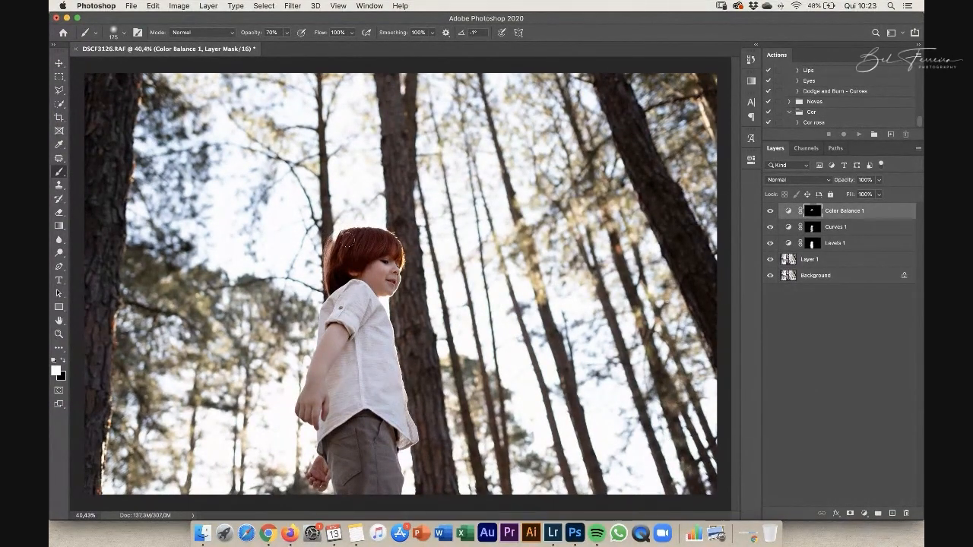
scroll(357, 231, up, 3)
scroll(378, 229, down, 3)
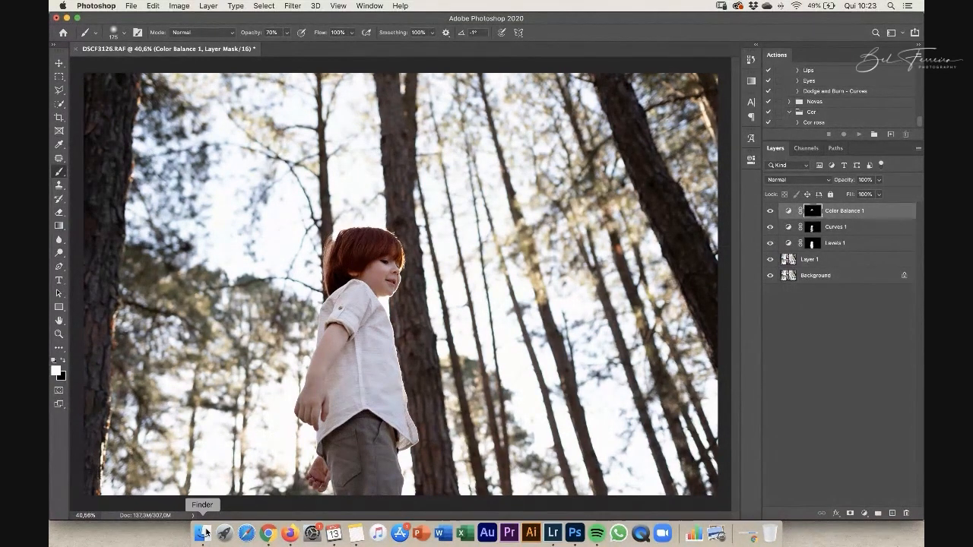
Step: Switch to Finder, find the 55-Natural-Light-Photo-Overlays-JPG folder, and preview light_ (36).jpg
click(202, 534)
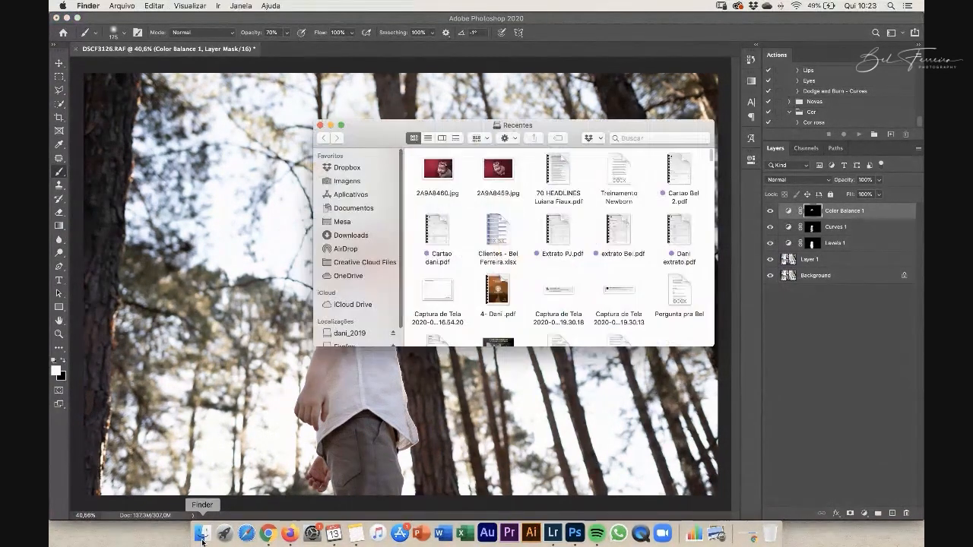
click(356, 308)
click(489, 221)
key(space)
key(space)
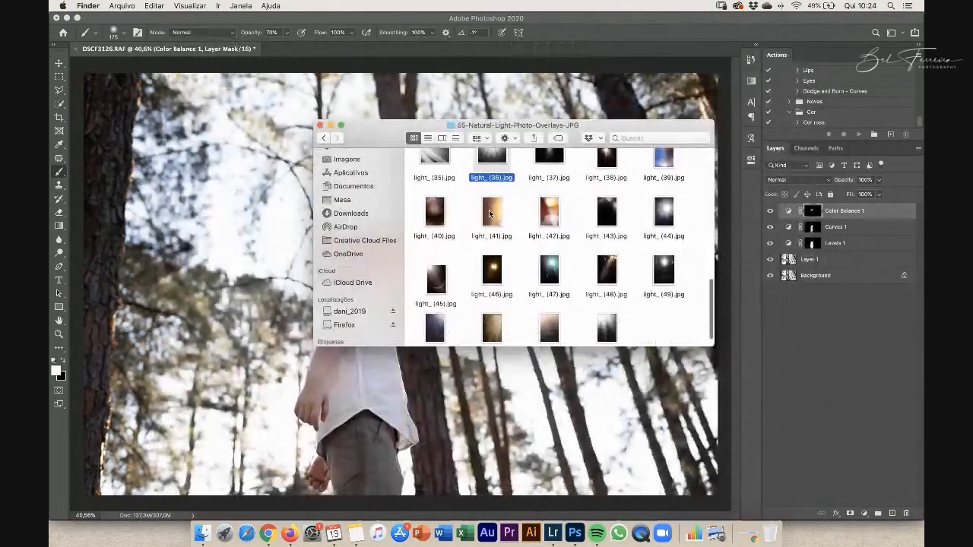
Step: Place light_ (36).jpg into the photo as a new top layer and position it at the photo's upper edge above the boy
drag(492, 277, 228, 242)
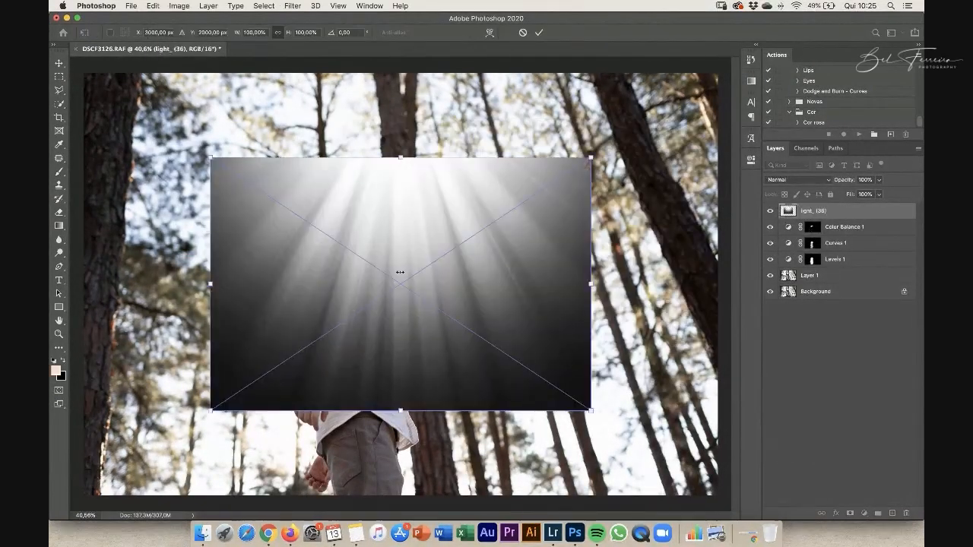
drag(426, 226, 416, 187)
key(Return)
key(b)
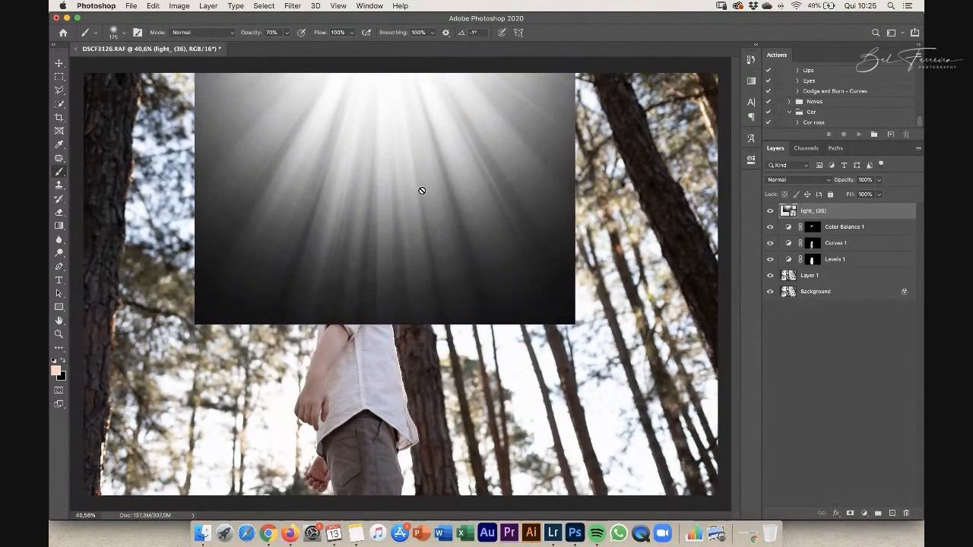
Step: Set the light_ (36) layer's blend mode to Lighten and compare the photo with and without the light rays
key(v)
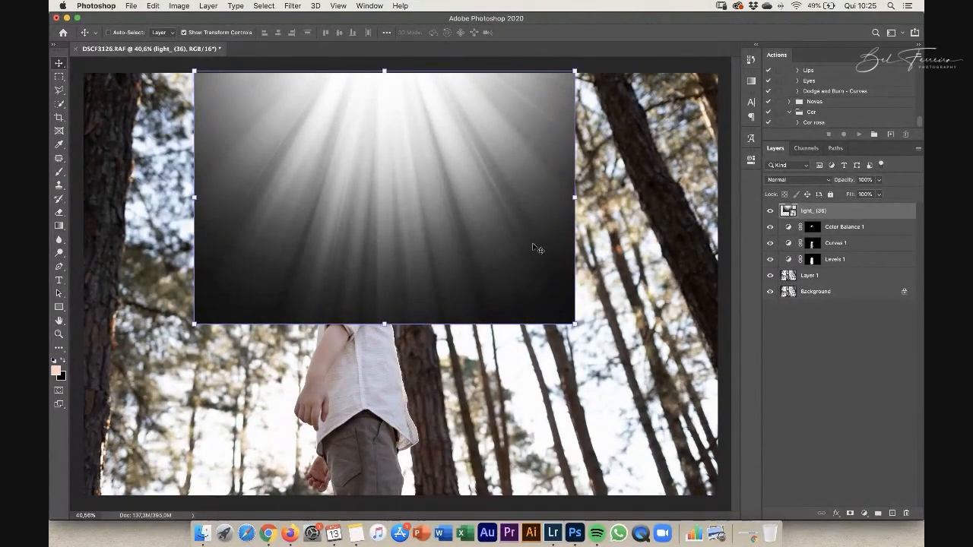
click(799, 181)
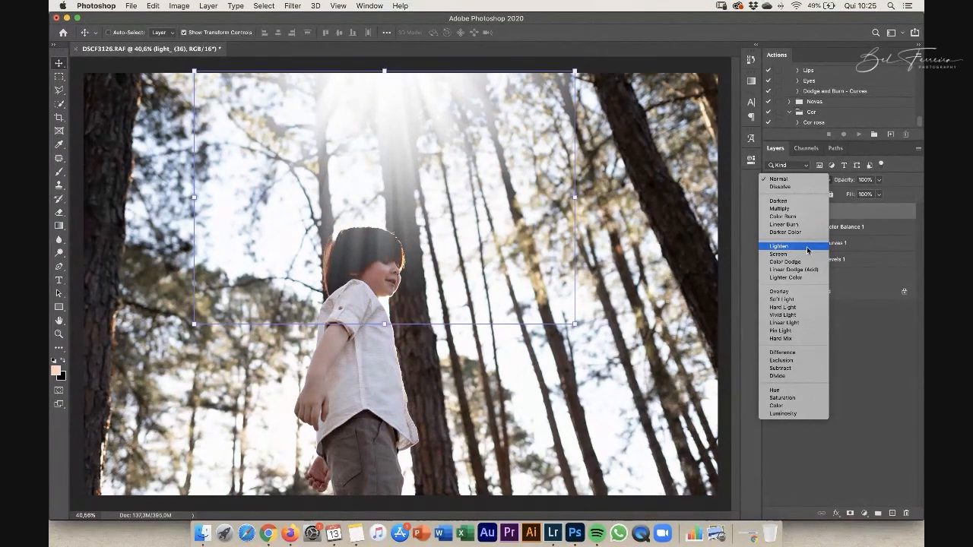
click(809, 251)
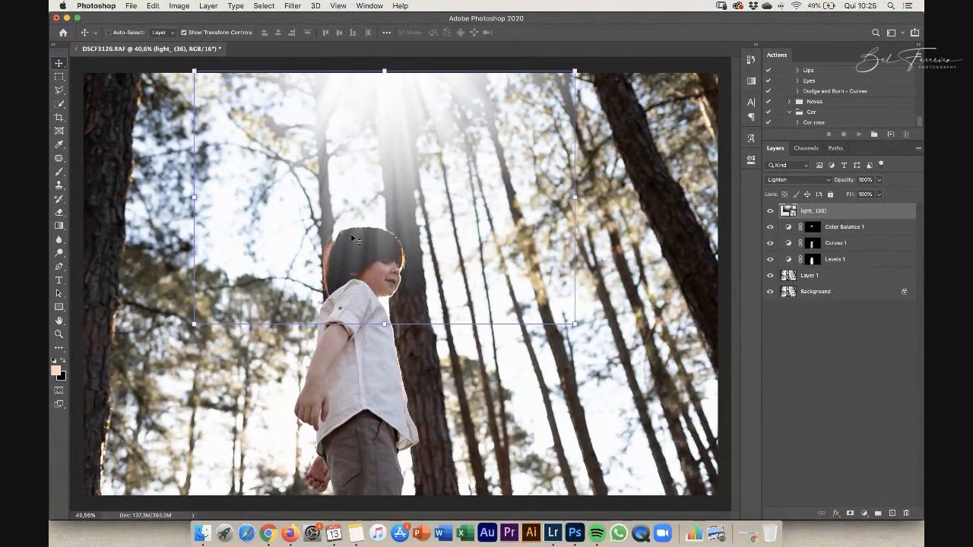
click(770, 213)
click(770, 214)
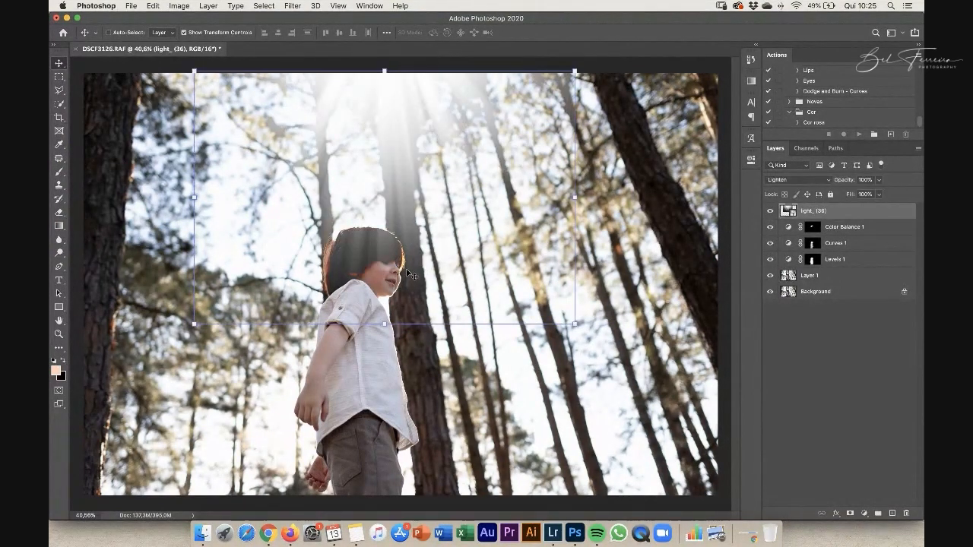
Step: Add a white layer mask to the light_ (36) layer, make black the foreground colour, and set the layer opacity to 90%
click(850, 514)
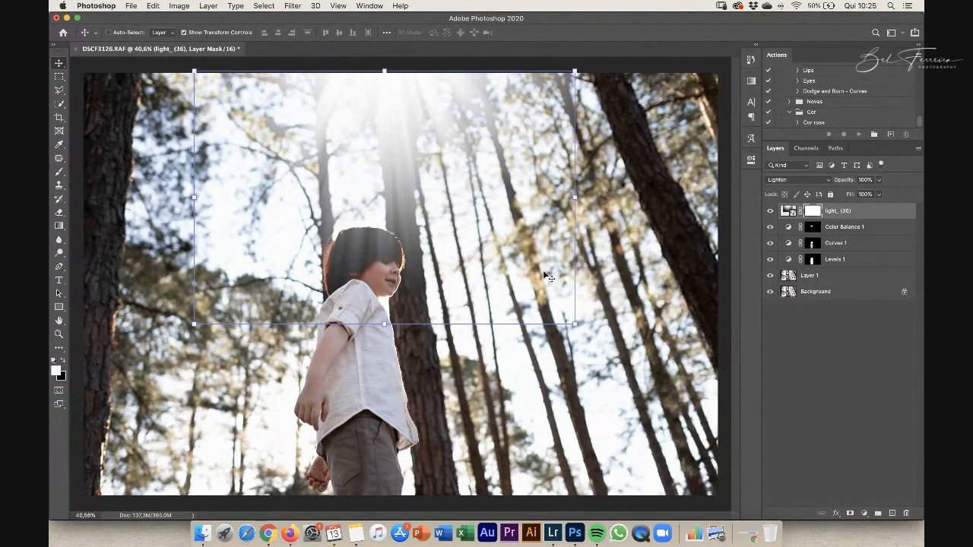
key(x)
key(9)
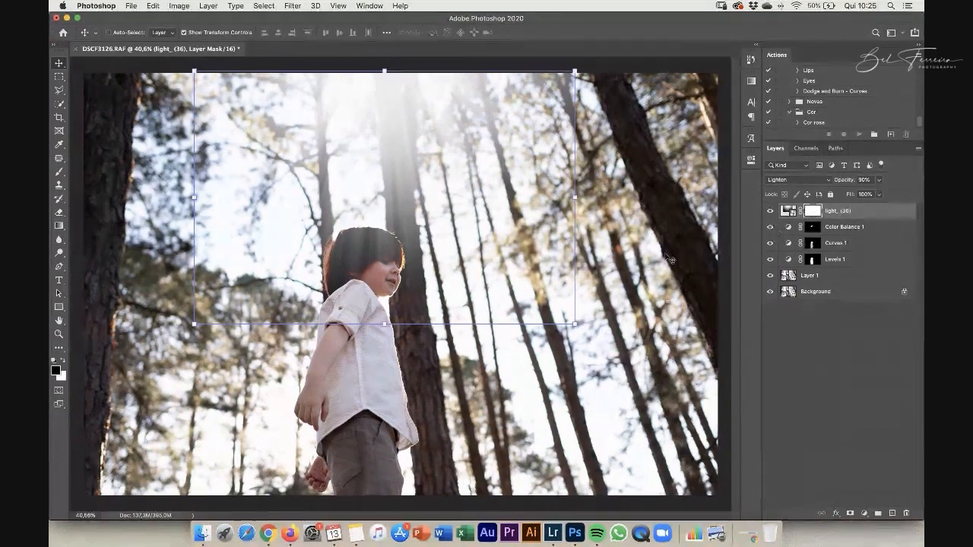
Step: Paint black over the boy's head and body on the light_ (36) mask with a 600 px brush at 70% opacity
key(b)
key(])
key(])
key(])
key(])
key(])
key(])
click(357, 257)
click(366, 259)
mouse_move(361, 350)
mouse_down()
mouse_move(352, 309)
mouse_move(359, 267)
mouse_up()
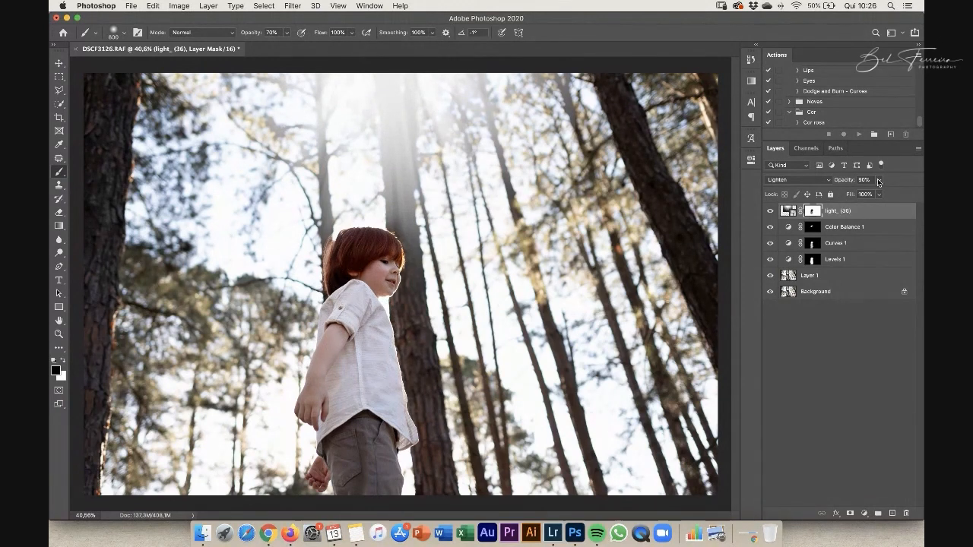
Step: Lower the light_ (36) layer's opacity to 52% and compare the photo with and without the light rays
click(770, 211)
click(771, 211)
click(770, 211)
click(771, 212)
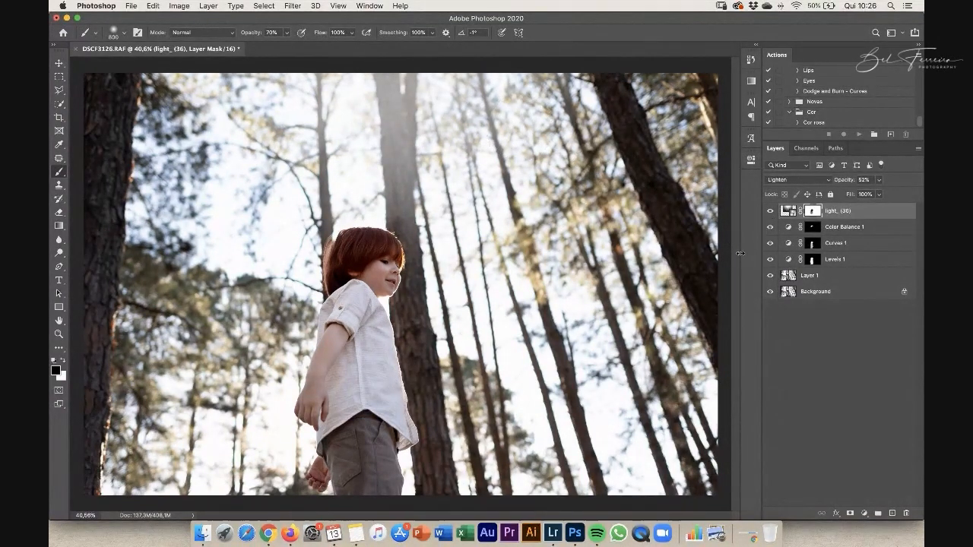
Step: Place 16-screen.jpg from the 60_Sunlight_Photo_Overlays folder as a top layer enlarged to cover the whole photo, and hide it
key(v)
click(202, 534)
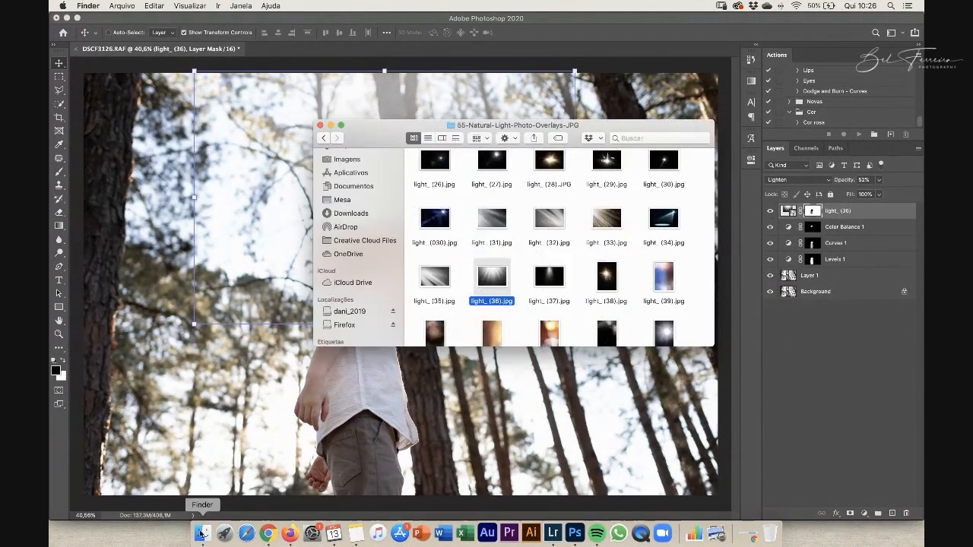
right_click(435, 212)
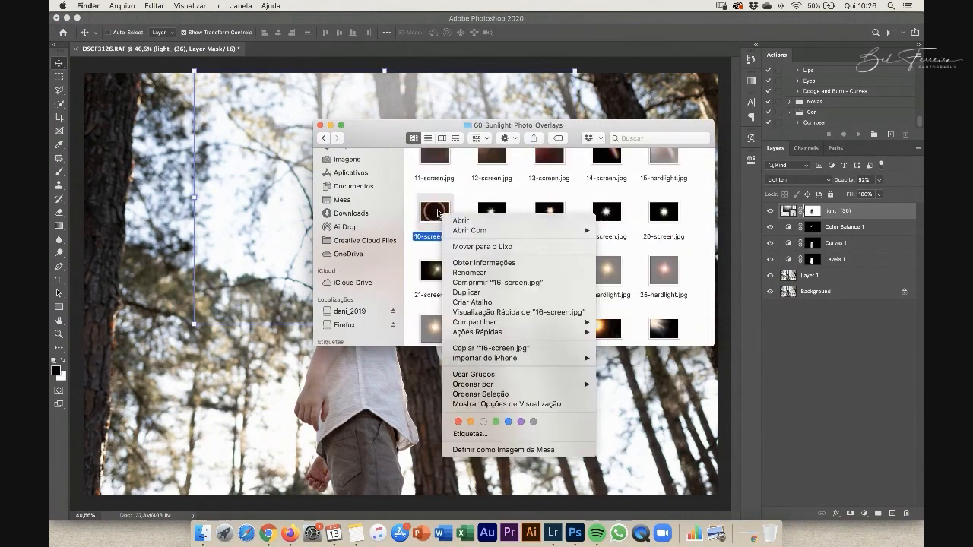
key(Escape)
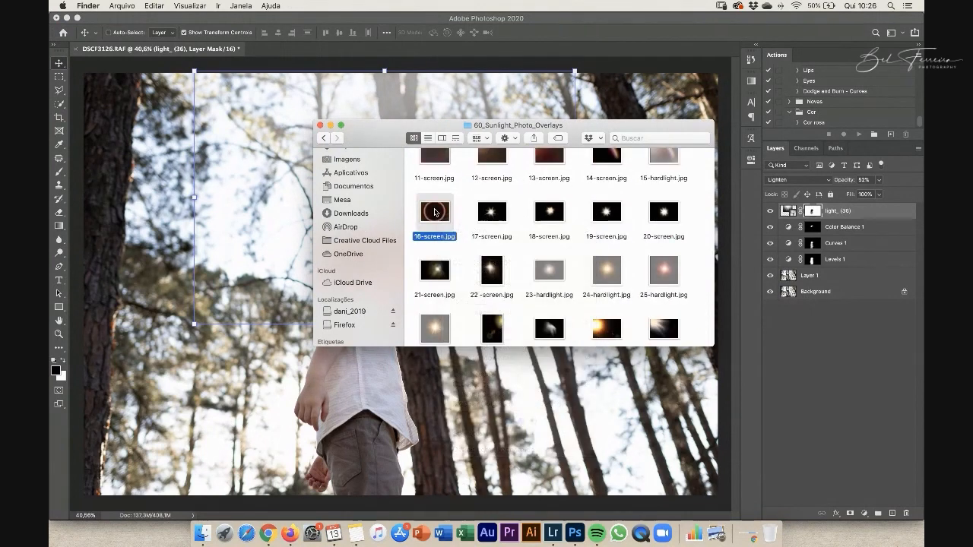
key(space)
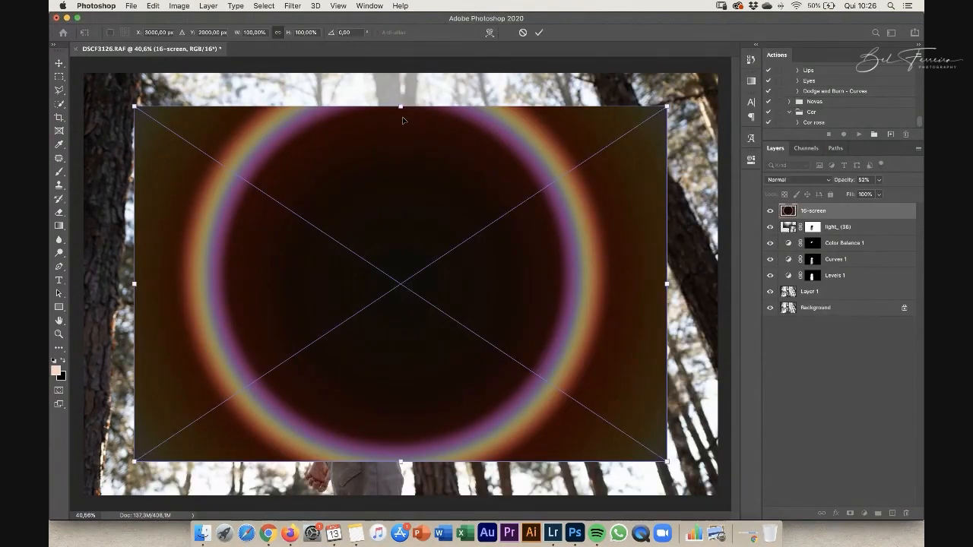
drag(400, 108, 400, 71)
mouse_move(414, 169)
mouse_down()
mouse_move(428, 171)
mouse_move(418, 169)
mouse_up()
key(Return)
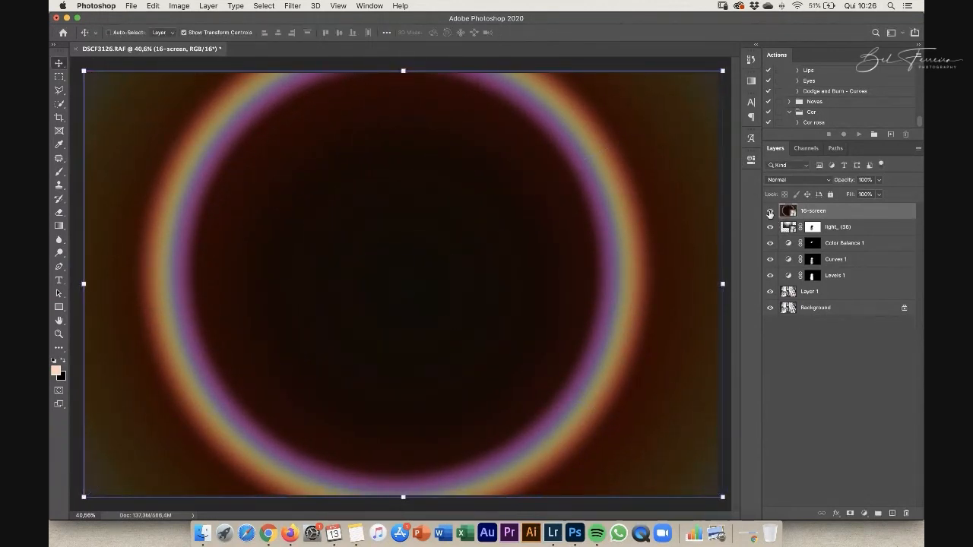
click(770, 210)
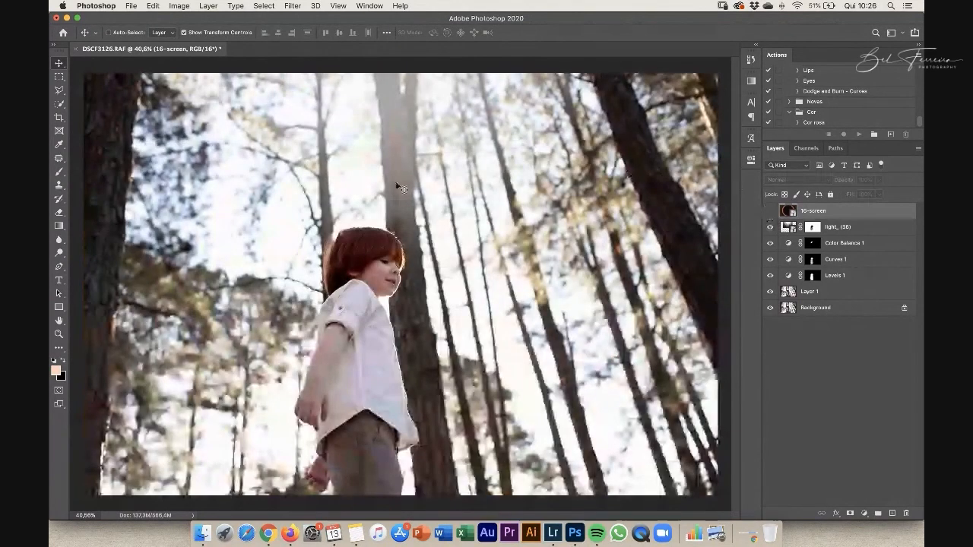
Step: Place 29-screen.jpg from the 60_Sunlight_Photo_Overlays folder into the photo as a new top layer
click(203, 534)
scroll(557, 217, up, 3)
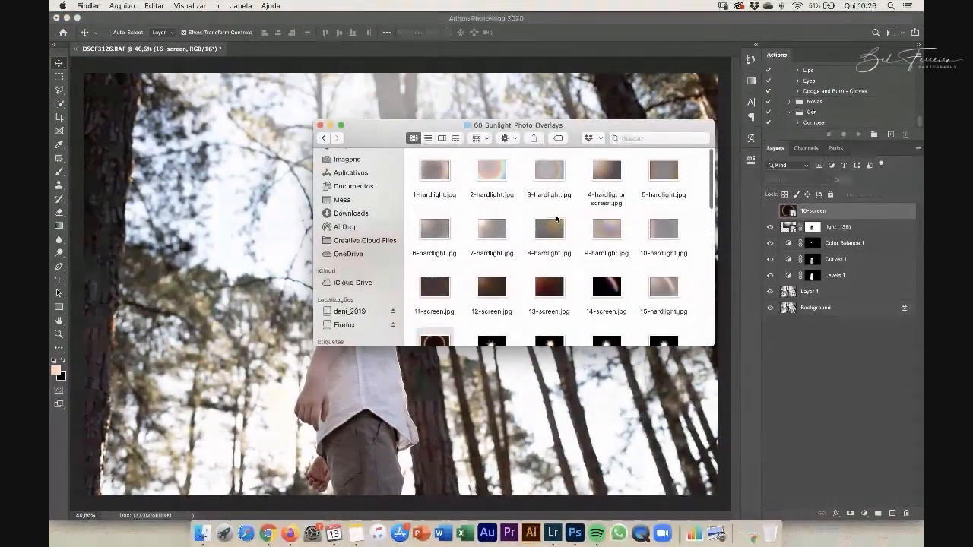
scroll(558, 219, down, 5)
click(607, 171)
drag(607, 171, 248, 199)
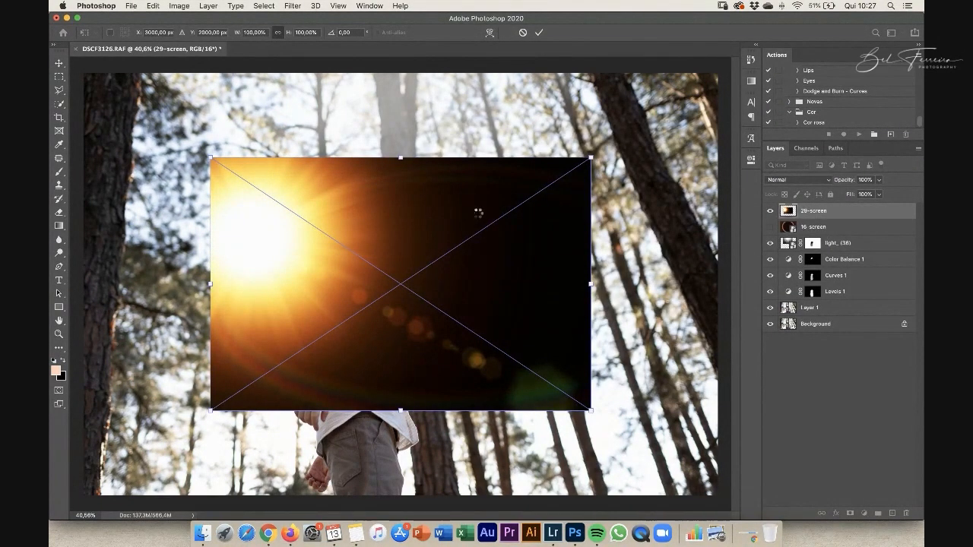
key(Return)
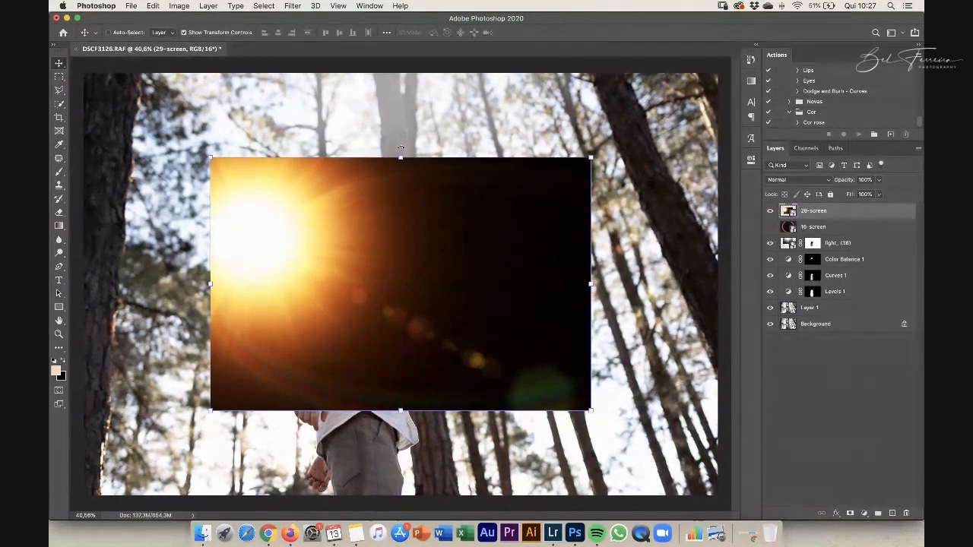
drag(355, 198, 371, 317)
Step: Hide the 29-screen layer and compare the photo with and without the light_ (36) layer
click(770, 211)
click(769, 243)
click(769, 243)
click(769, 244)
click(770, 244)
click(769, 243)
click(769, 244)
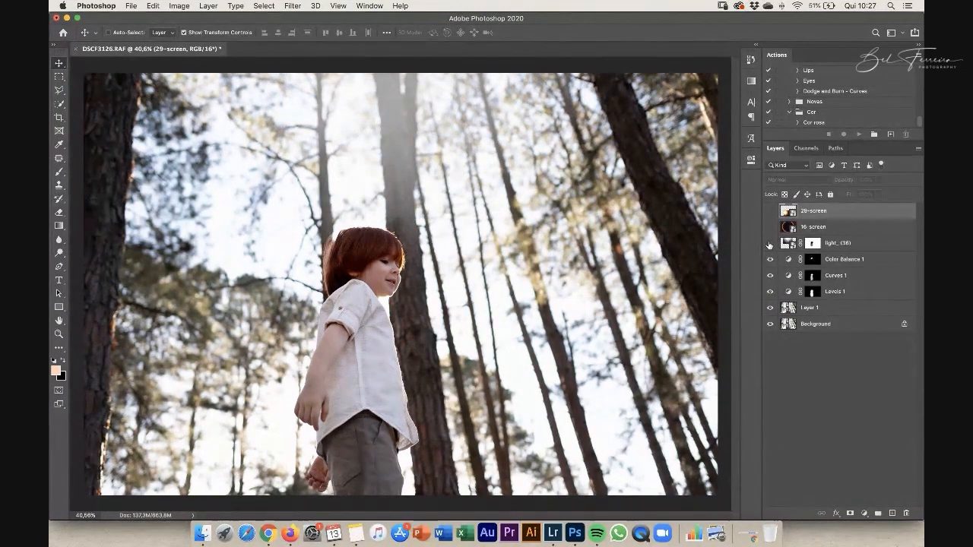
Step: Delete the light_ (36) layer and make the 29-screen layer visible
click(866, 244)
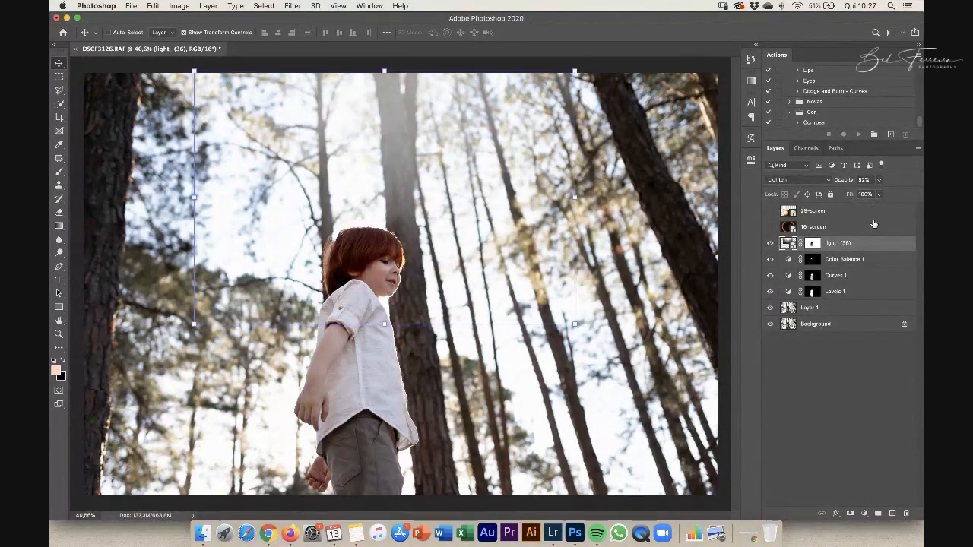
key(Delete)
click(814, 211)
click(770, 211)
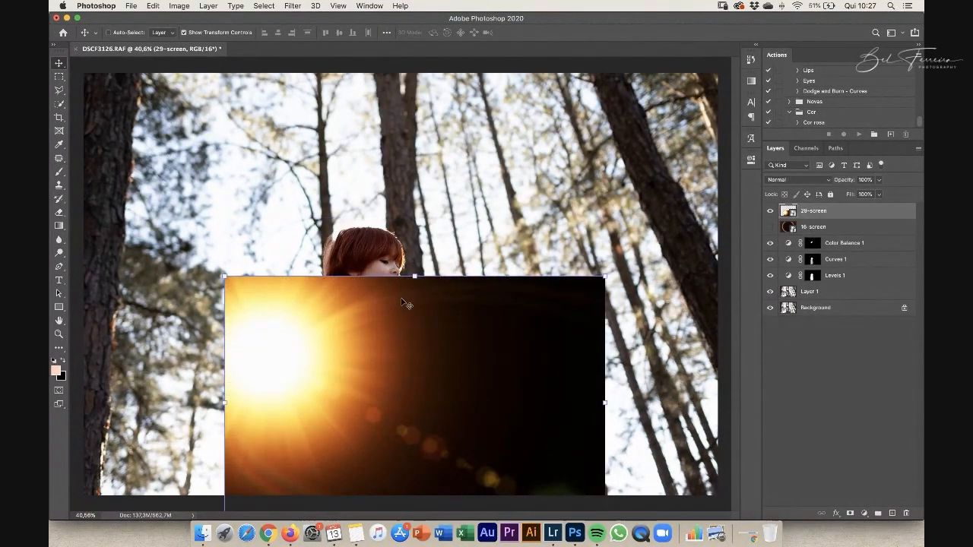
Step: Enlarge the 29-screen overlay and rotate it about 60° clockwise, placing its sun at the photo's upper edge above the boy
drag(408, 304, 416, 227)
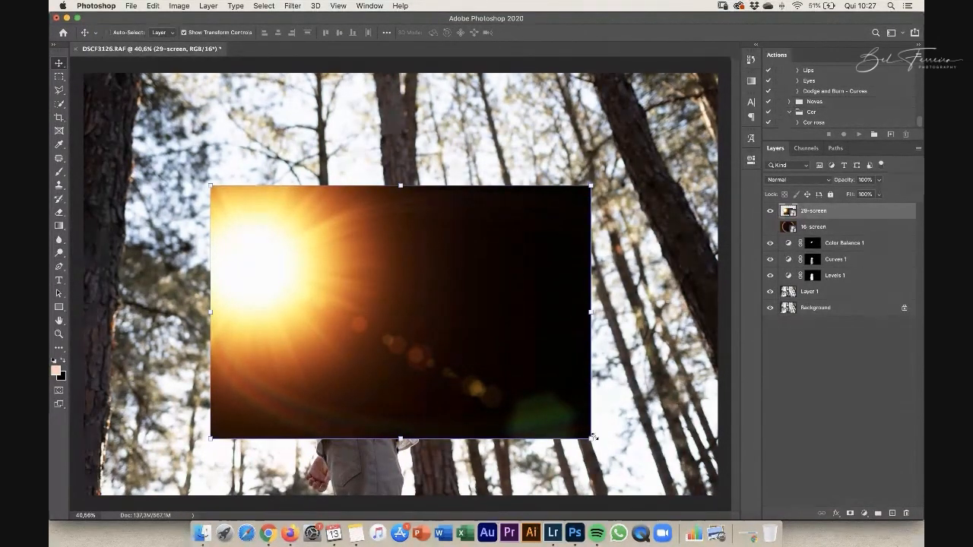
drag(593, 438, 625, 462)
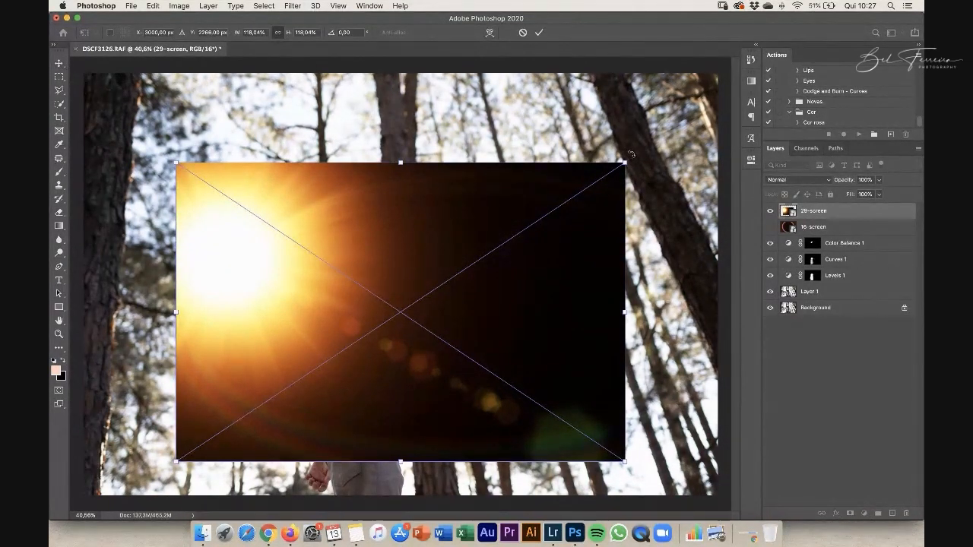
drag(670, 160, 667, 468)
drag(464, 280, 464, 199)
drag(639, 350, 698, 380)
mouse_move(445, 224)
mouse_down()
mouse_move(456, 225)
mouse_move(441, 220)
mouse_up()
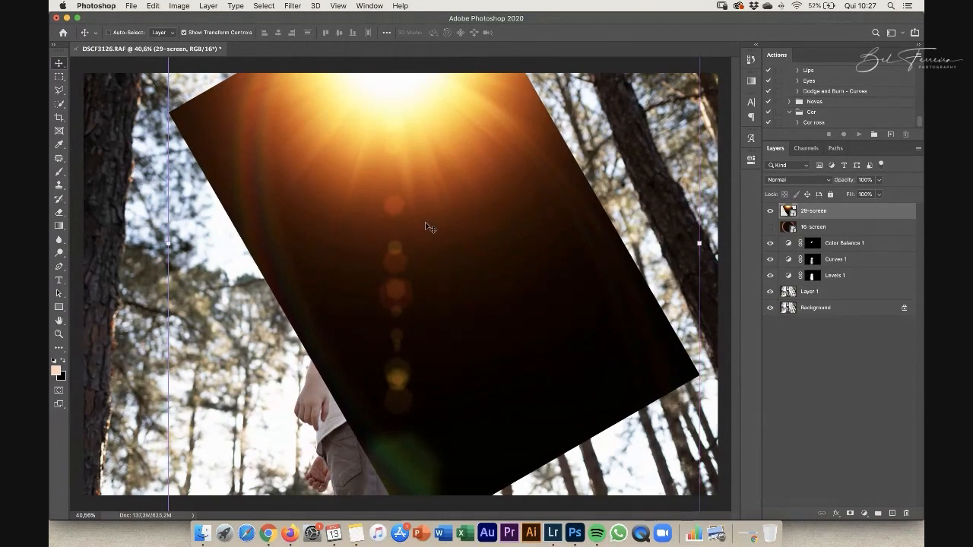
Step: Set the 29-screen layer's blend mode to Screen and its opacity to 55%
click(799, 181)
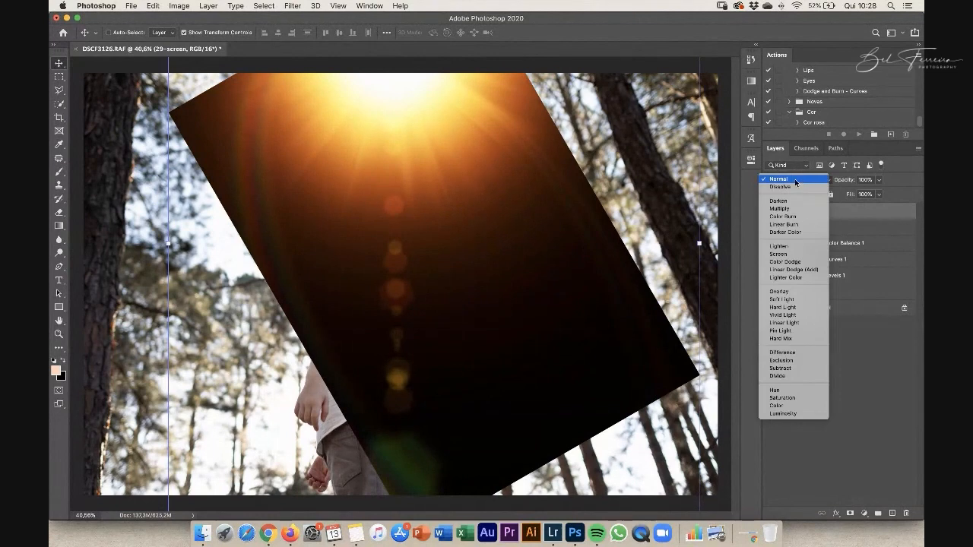
click(799, 255)
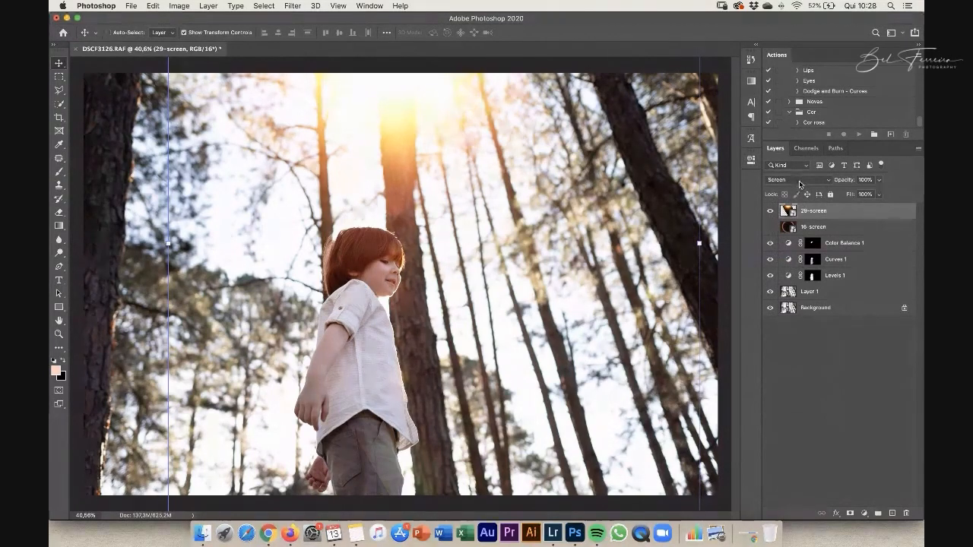
click(801, 182)
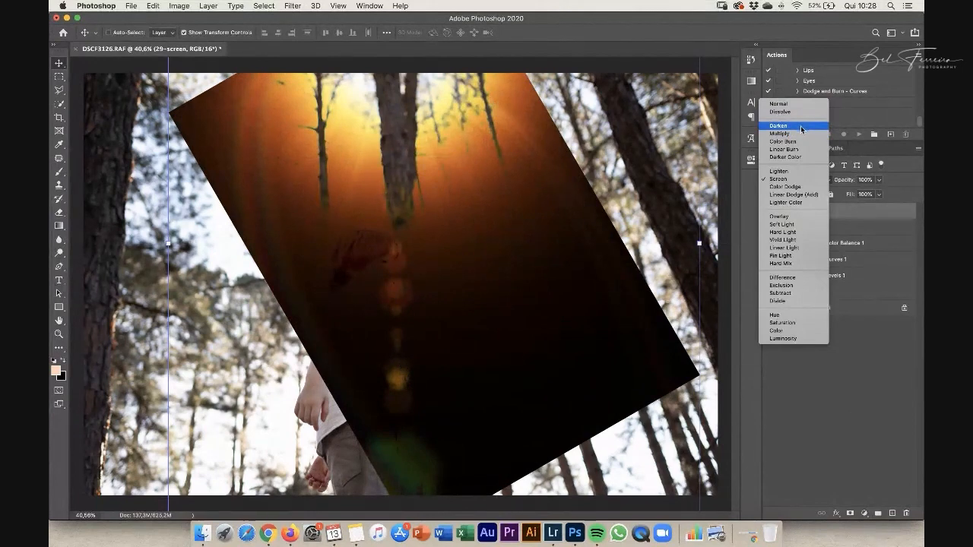
click(797, 184)
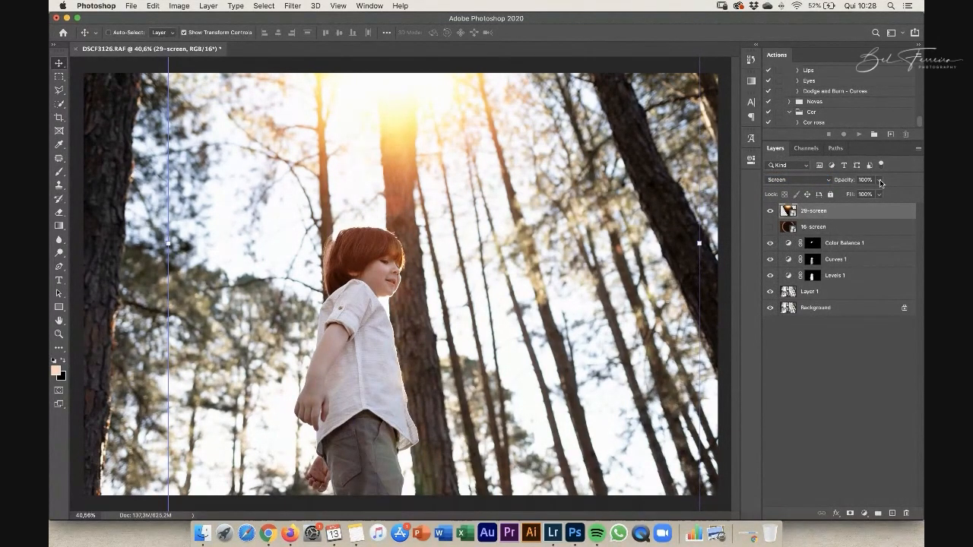
click(878, 182)
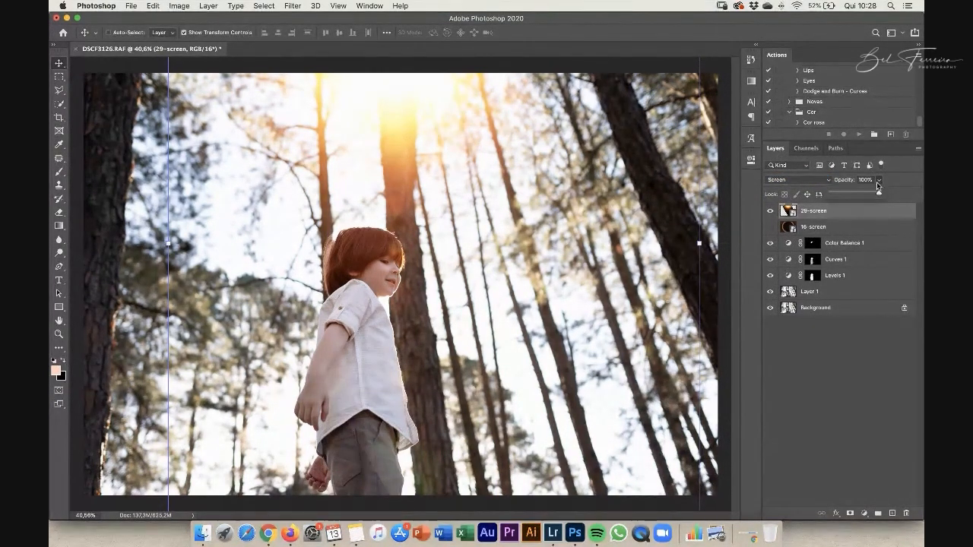
drag(879, 194, 858, 195)
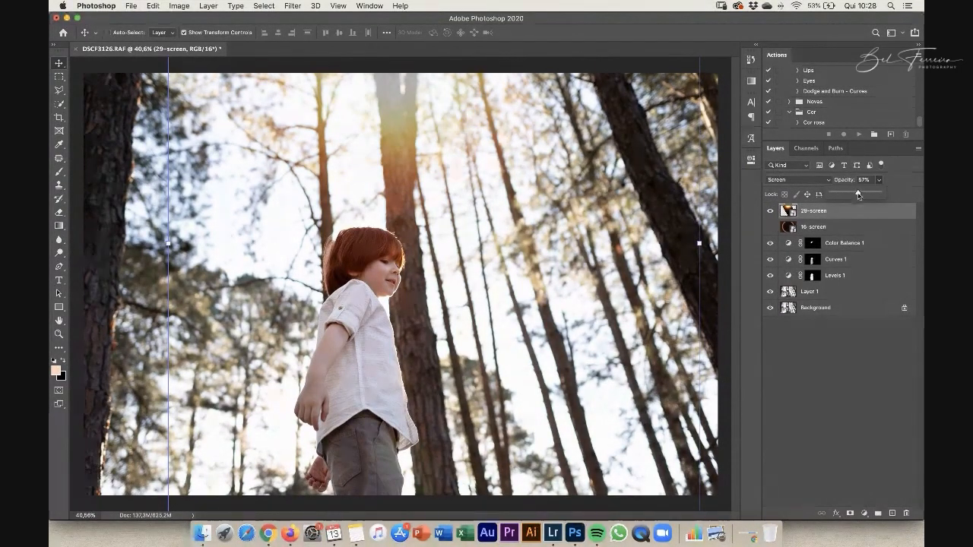
Step: Compare the photo with and without the 29-screen overlay and shift the overlay slightly to the left
click(771, 212)
click(771, 213)
click(772, 214)
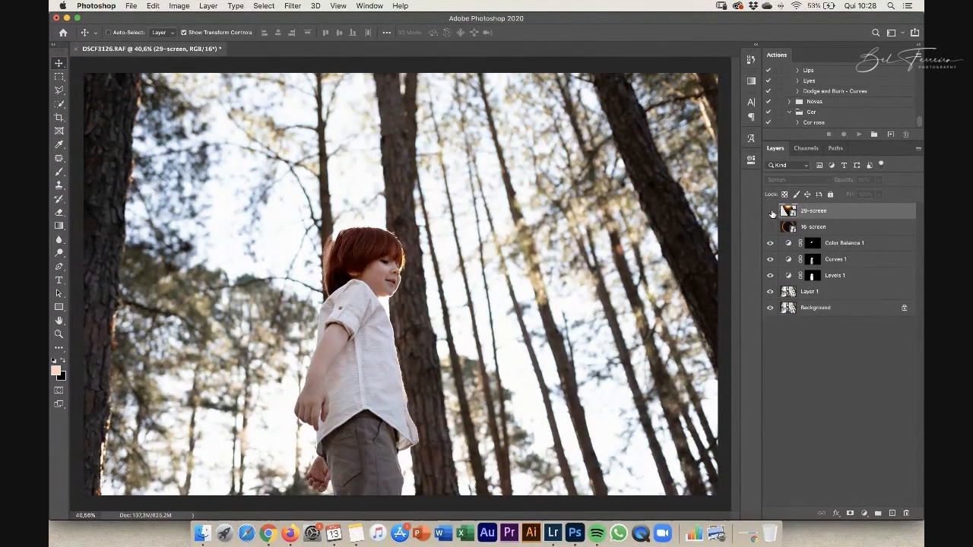
click(771, 212)
drag(405, 107, 393, 111)
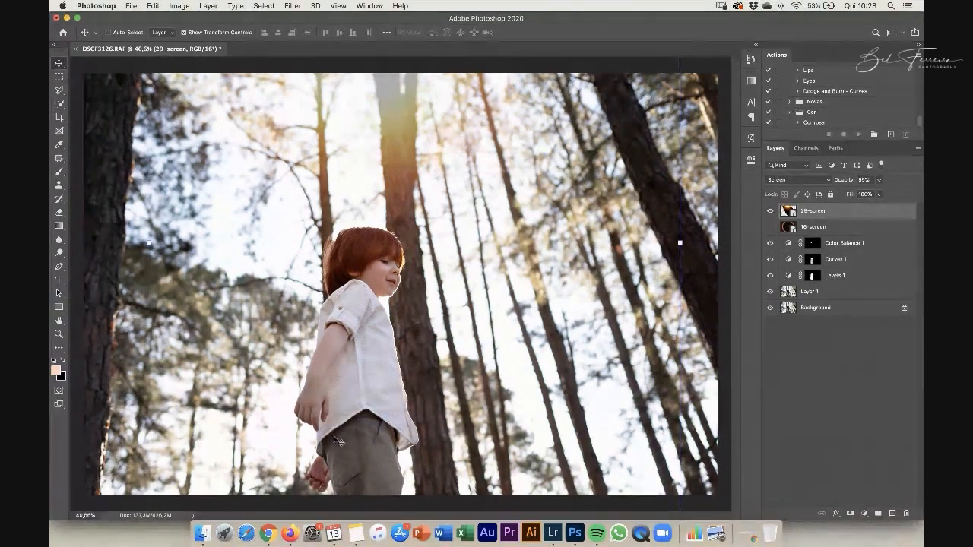
Step: Add a white layer mask to the 29-screen layer and paint black over the boy's trousers with a 600 px brush at 40% opacity
drag(335, 484, 403, 482)
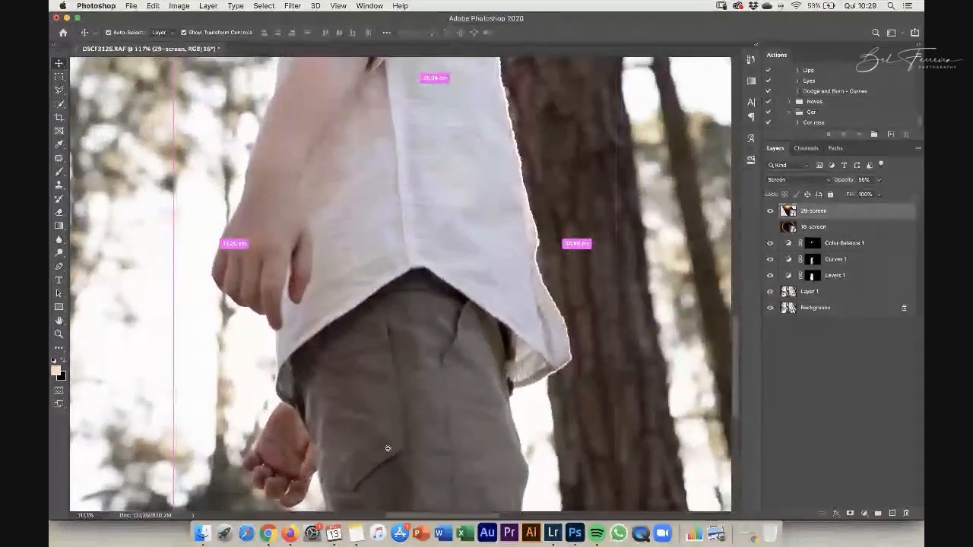
drag(350, 336, 365, 242)
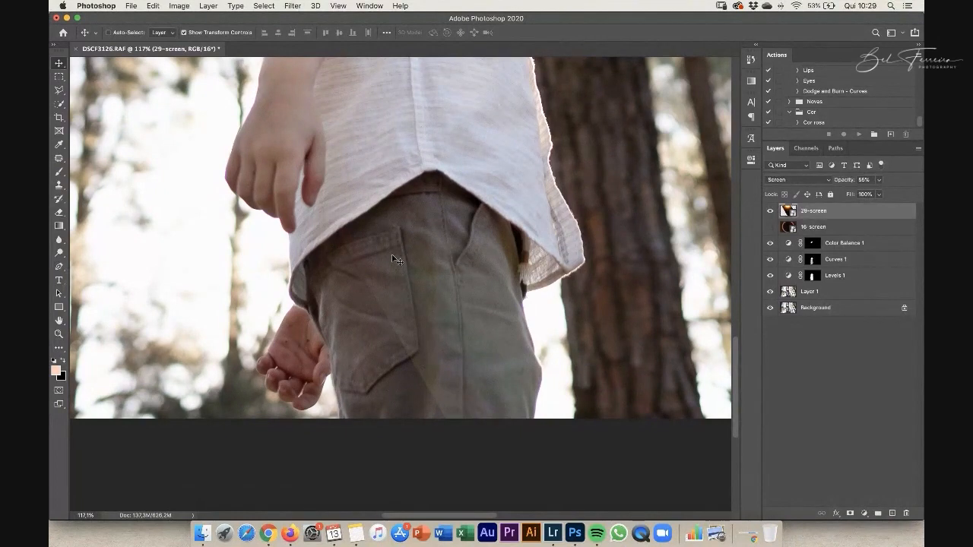
drag(388, 291, 339, 314)
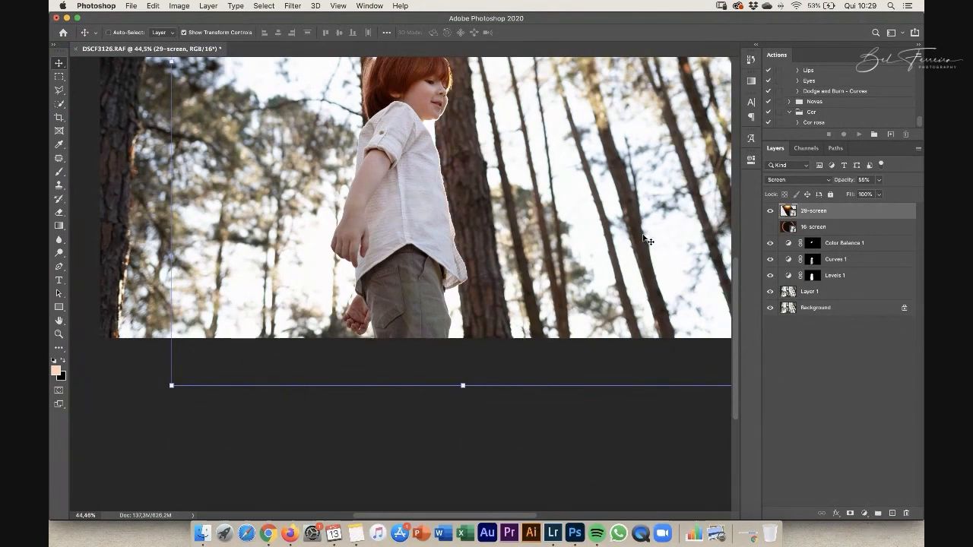
click(791, 179)
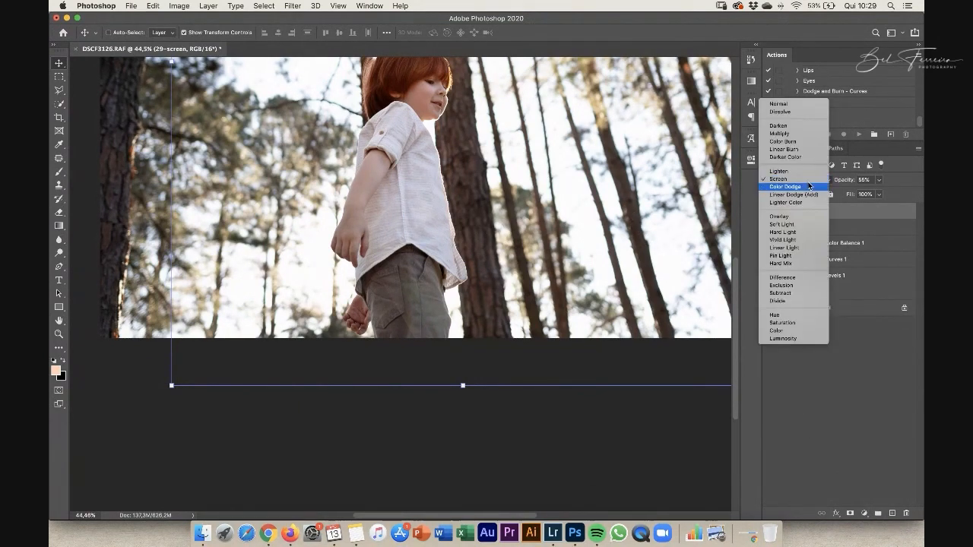
click(791, 180)
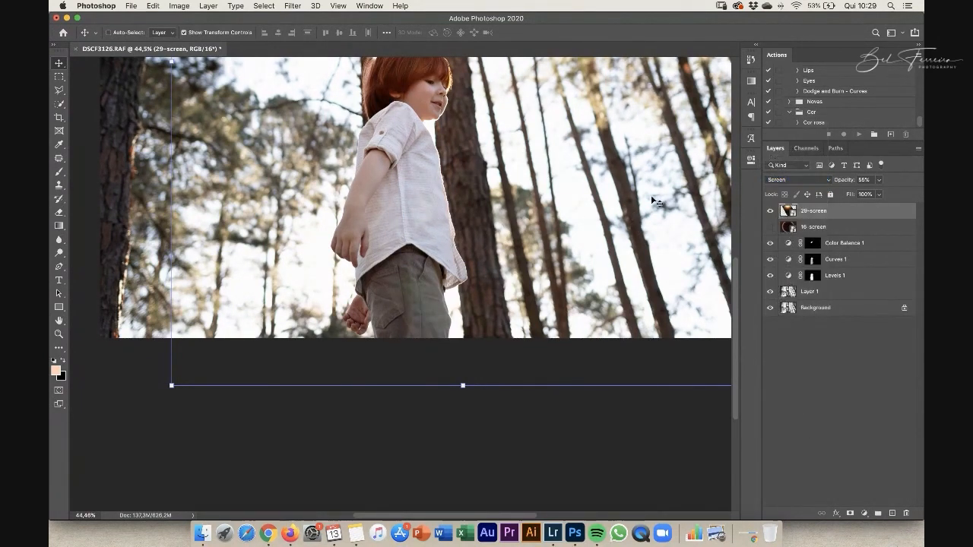
click(850, 515)
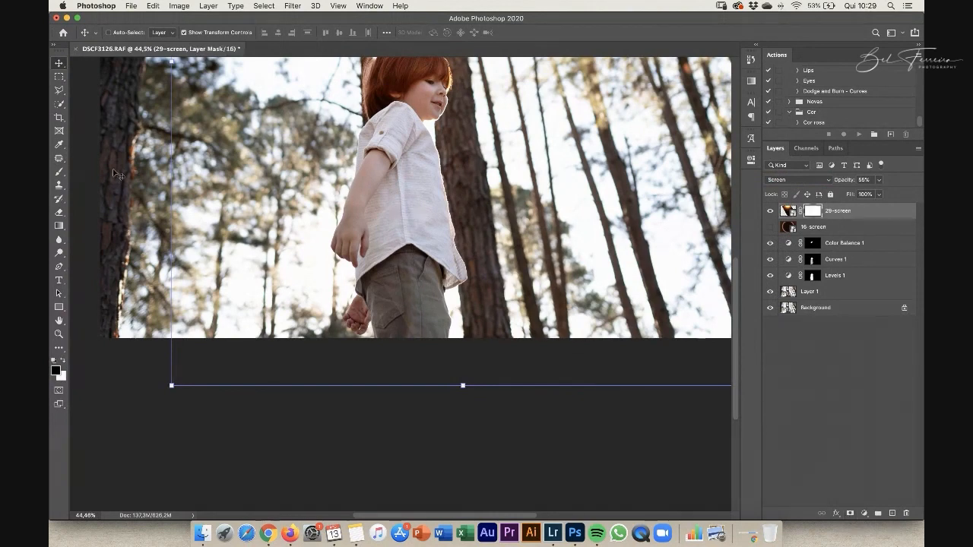
click(60, 173)
key(4)
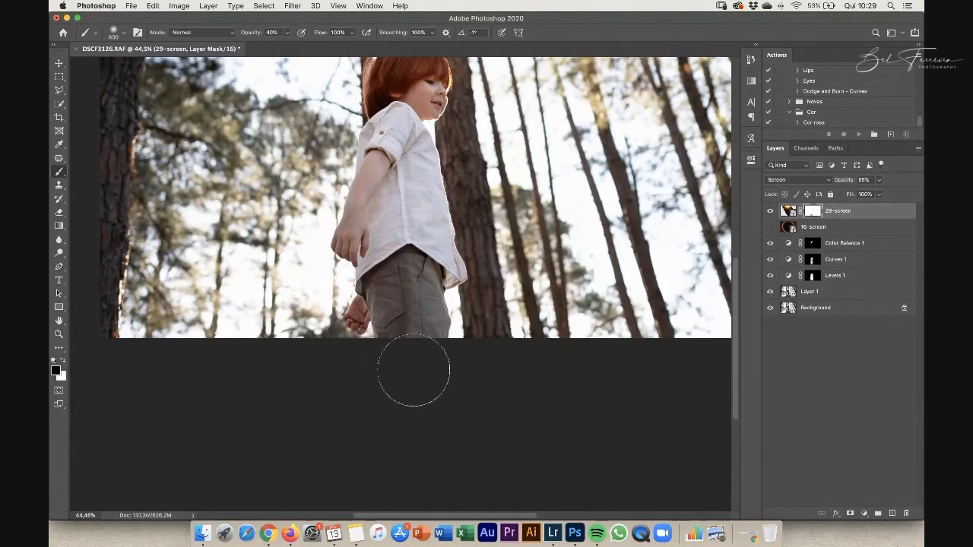
drag(410, 284, 365, 283)
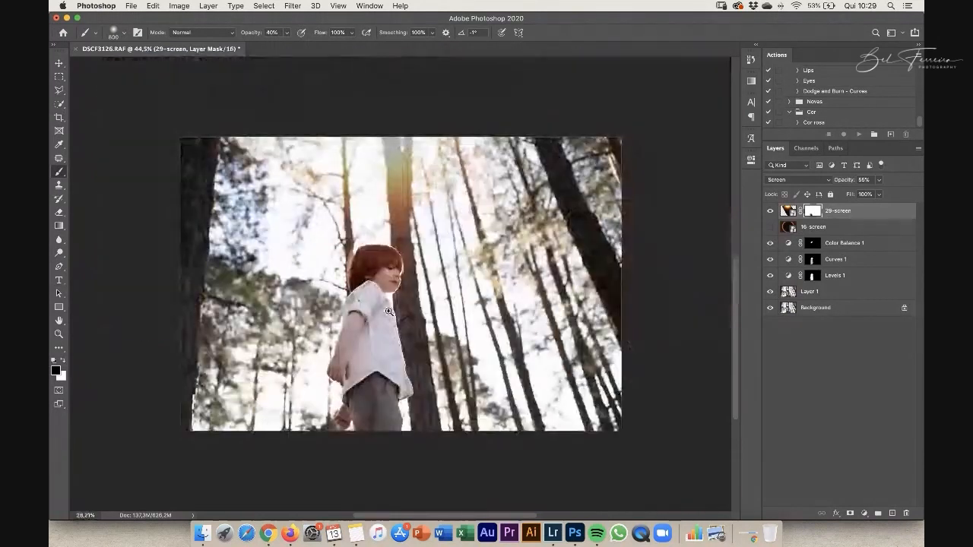
Step: Move the 16-screen overlay layer above the 29-screen layer and make it visible
key(super+0)
drag(354, 292, 336, 298)
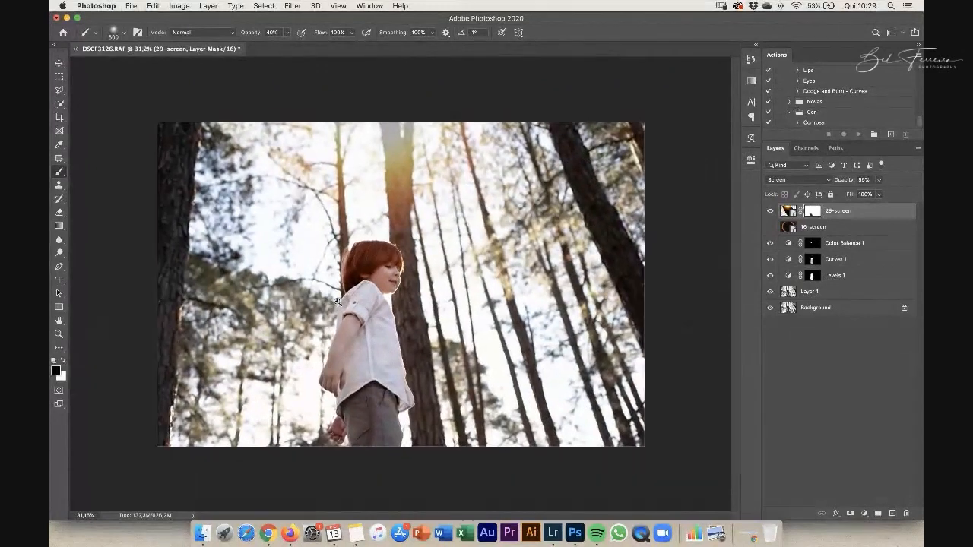
drag(425, 362, 440, 359)
drag(834, 227, 834, 210)
click(770, 211)
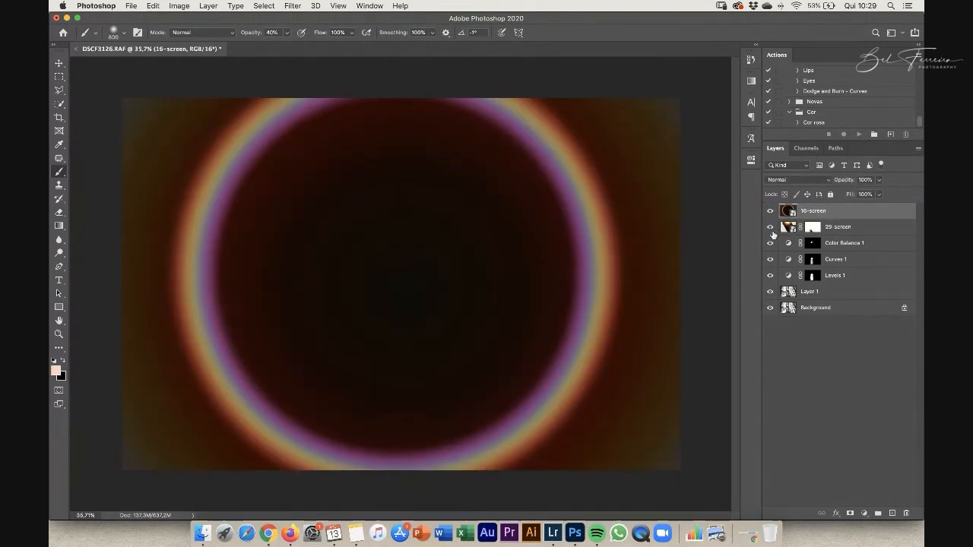
Step: Set the 16-screen layer's blend mode to Screen and its opacity to 70%
click(812, 181)
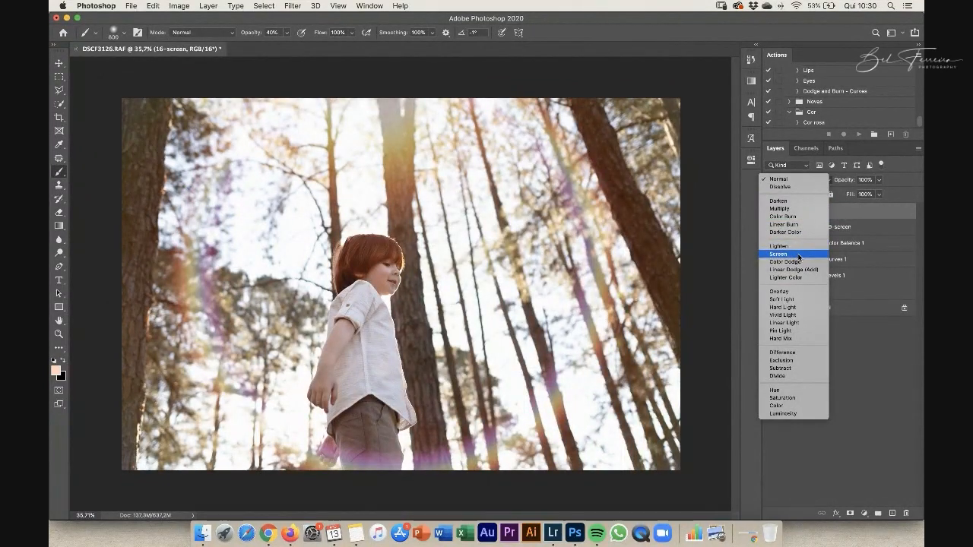
click(799, 258)
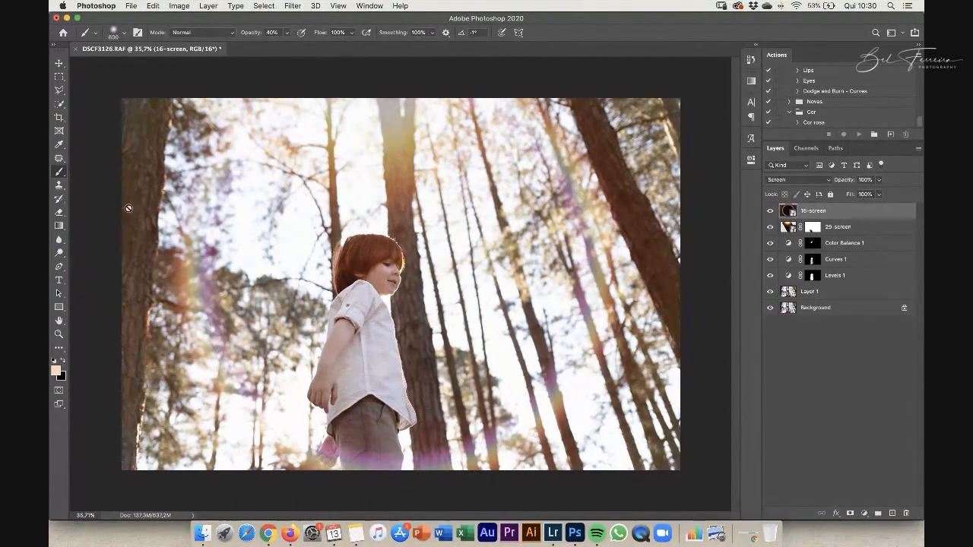
click(879, 181)
drag(866, 192, 865, 194)
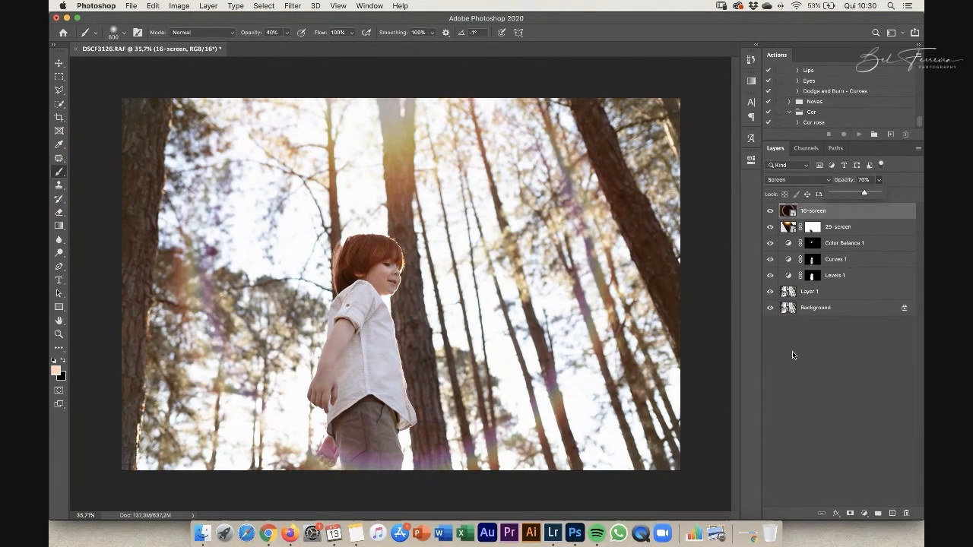
Step: Add a white mask to the 16-screen layer and paint black over the ring on the outer trees and boy's trousers with a 1000 px brush at 40%
click(852, 515)
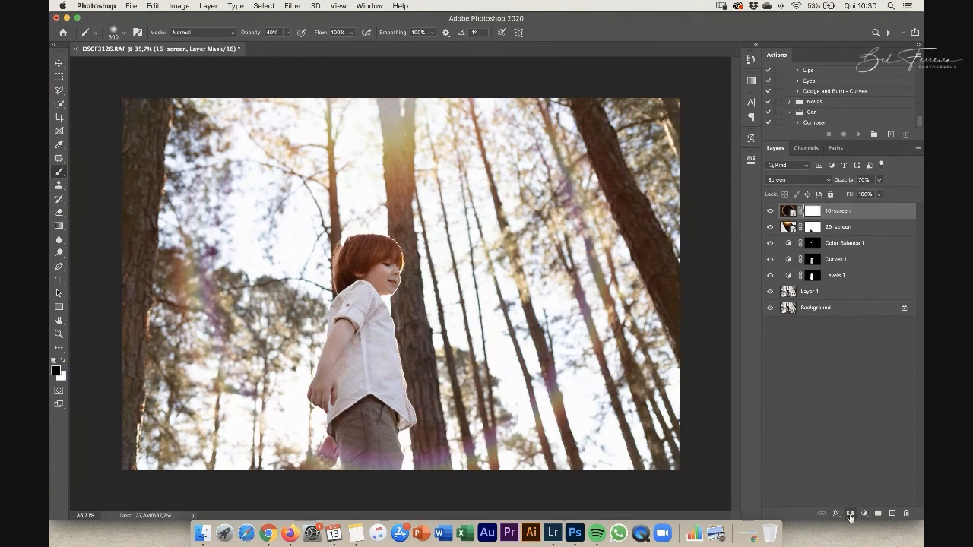
key(bracketright)
key(bracketright)
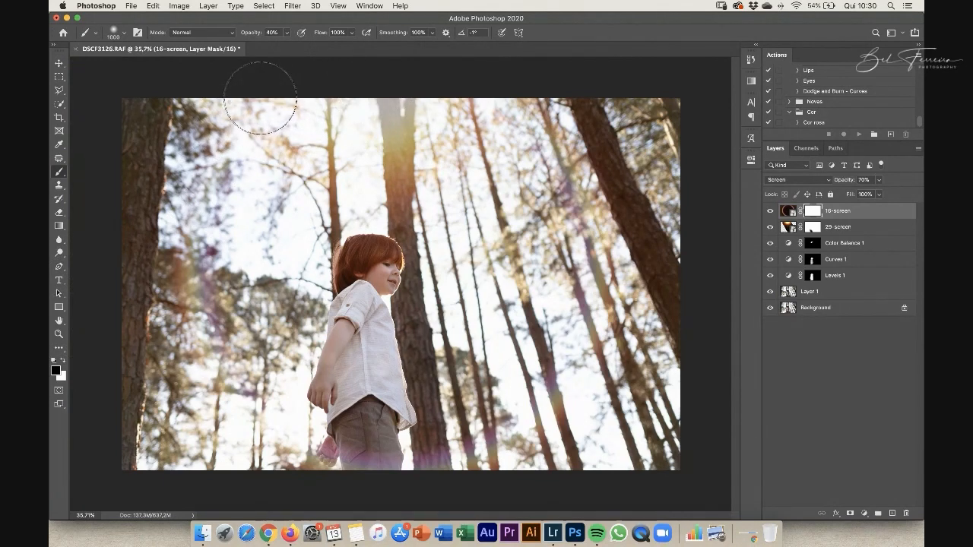
mouse_move(200, 237)
mouse_down()
mouse_move(199, 327)
mouse_move(254, 418)
mouse_up()
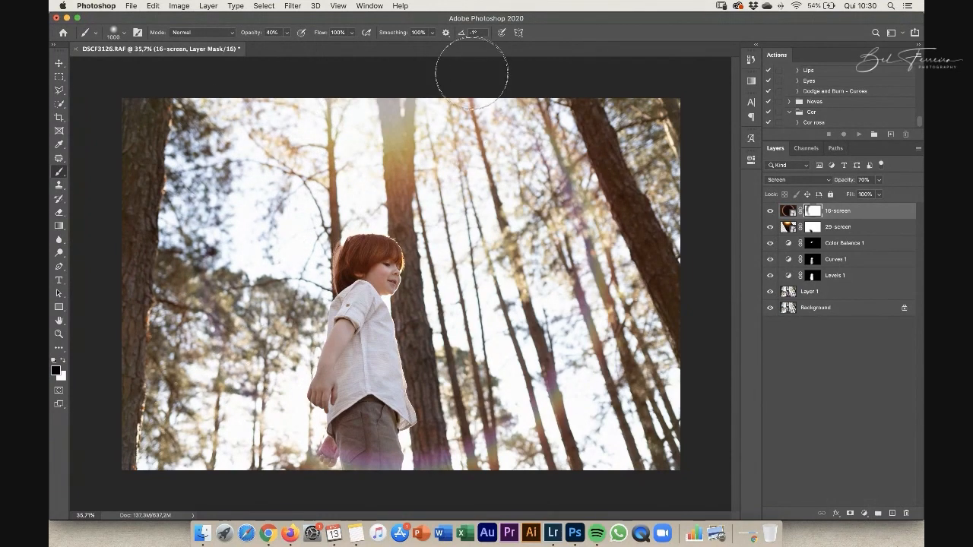
mouse_move(482, 91)
mouse_down()
mouse_move(533, 147)
mouse_move(519, 69)
mouse_up()
drag(323, 453, 317, 465)
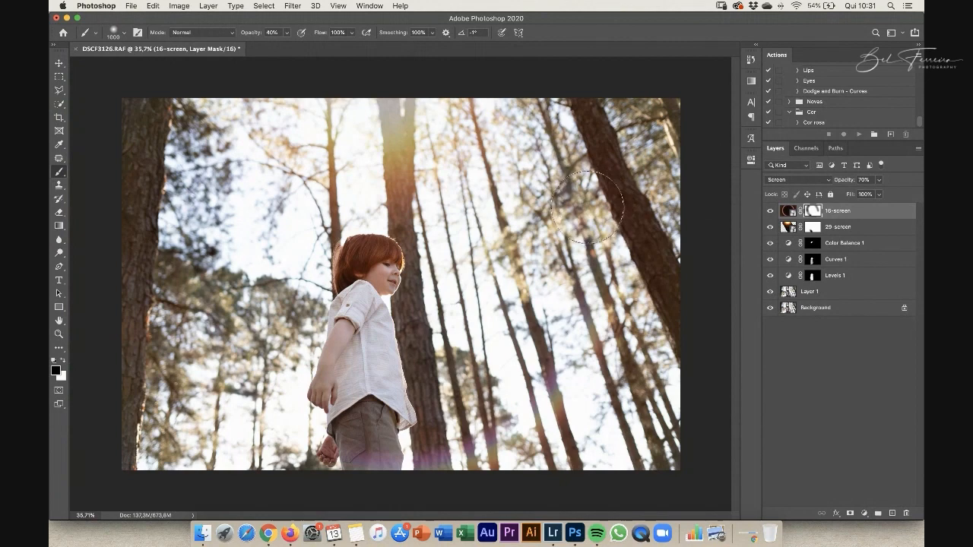
Step: On the 29-screen mask, paint black at 30% opacity over the tree trunk above the boy, using smaller brushes, and enlarge the brush to 300 px
click(787, 226)
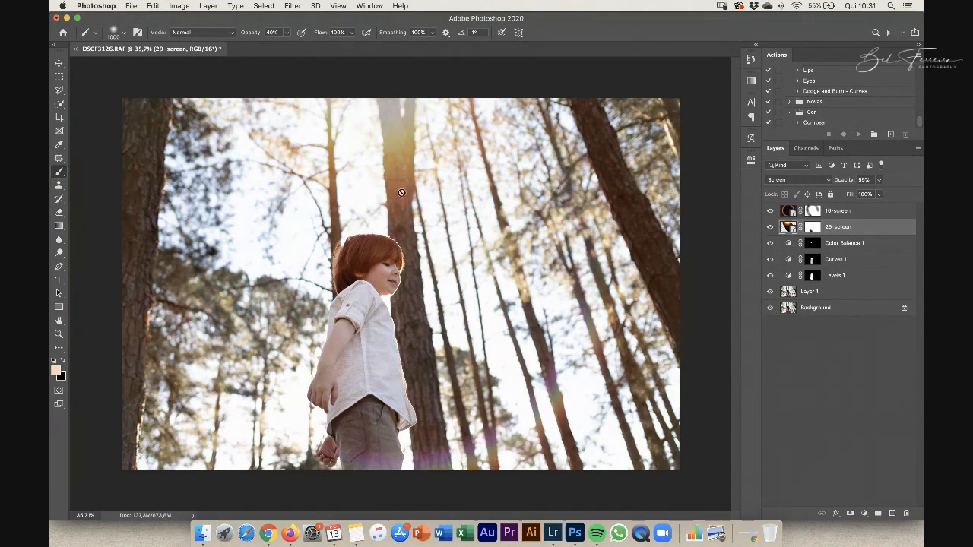
click(808, 230)
key(bracketleft)
key(bracketleft)
key(bracketleft)
key(bracketleft)
key(bracketleft)
key(bracketleft)
key(bracketleft)
key(bracketleft)
drag(391, 106, 390, 219)
key(bracketright)
key(bracketright)
drag(403, 123, 384, 203)
key(bracketleft)
drag(403, 164, 399, 226)
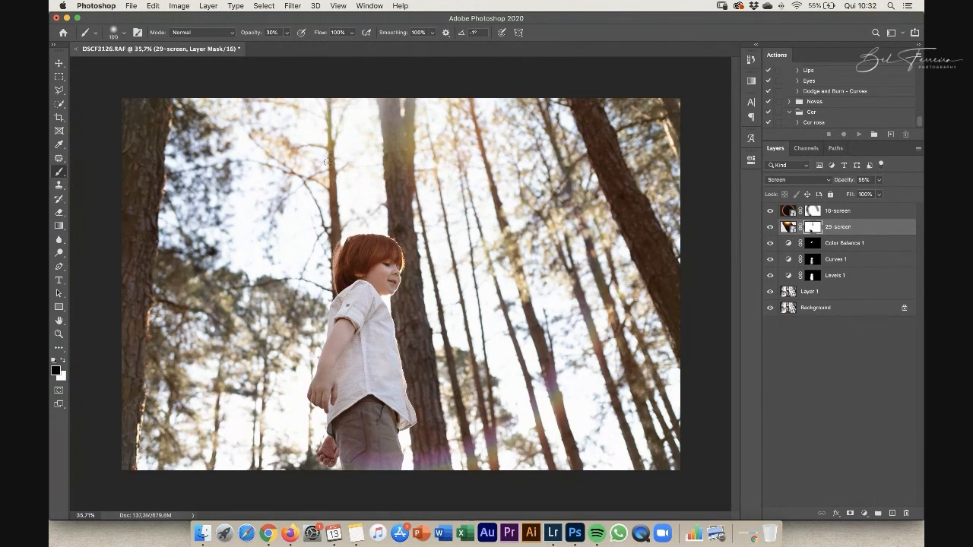
key(bracketright)
key(bracketright)
key(bracketright)
key(bracketright)
key(bracketright)
key(bracketright)
Step: Compare the edited photo with the original by repeatedly showing only the Background layer and restoring all layers
scroll(405, 285, up, 1)
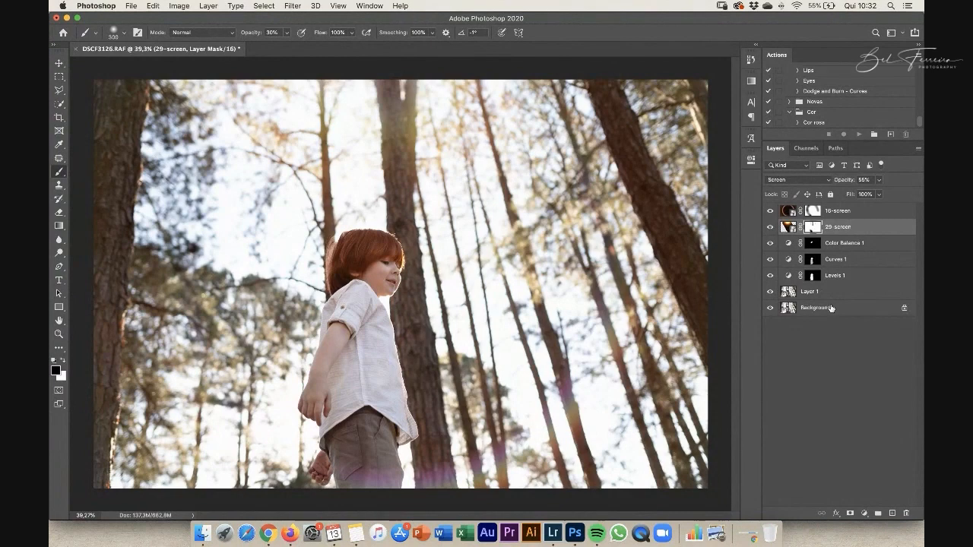
alt+click(770, 308)
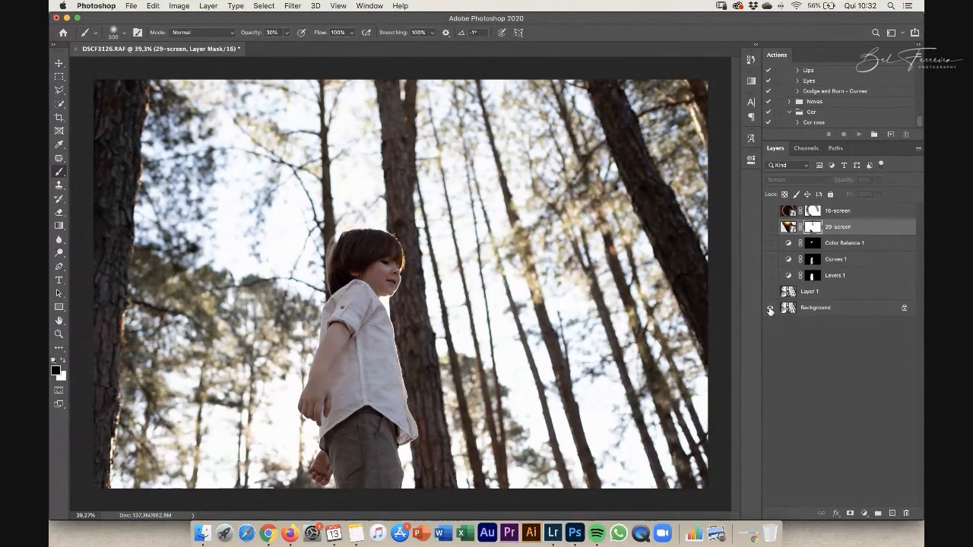
alt+click(770, 310)
alt+click(770, 310)
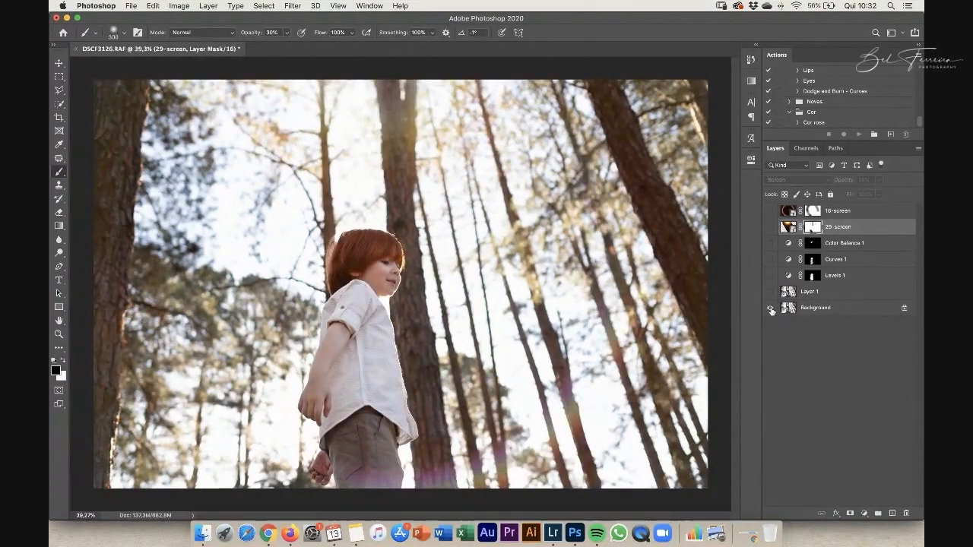
alt+click(771, 309)
alt+click(770, 309)
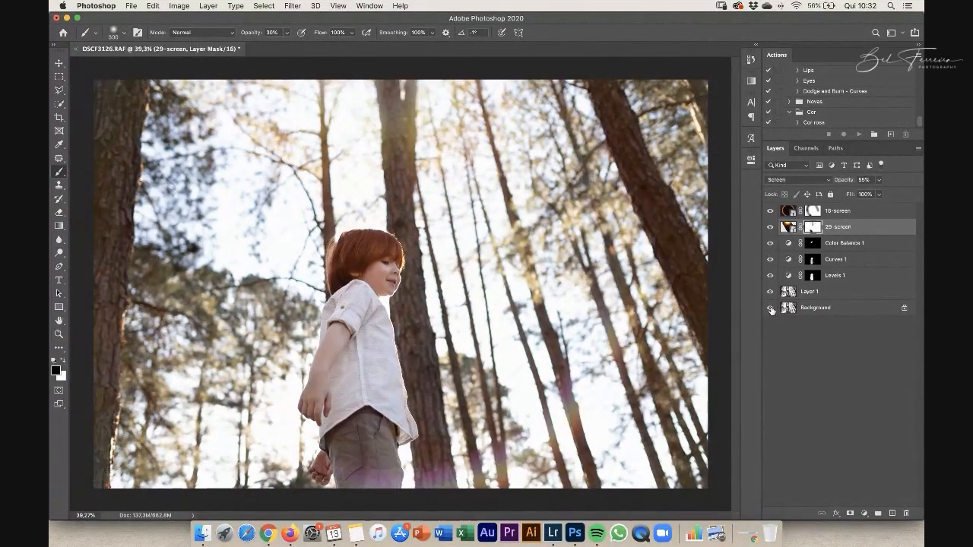
alt+click(770, 309)
alt+click(770, 309)
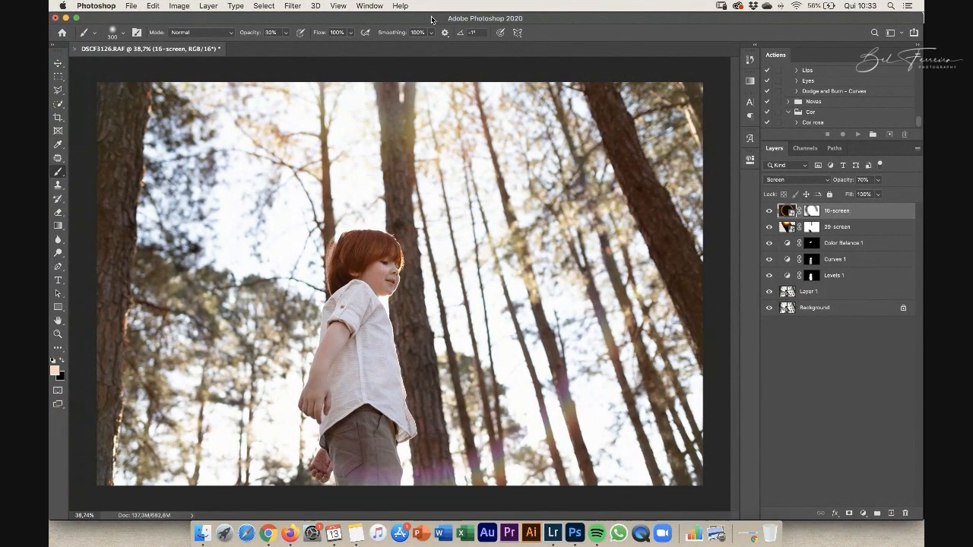
Step: Collapse the character settings and move the CTRL + ALT + SHIFT + E text slightly upwards in the photo
drag(431, 19, 432, 19)
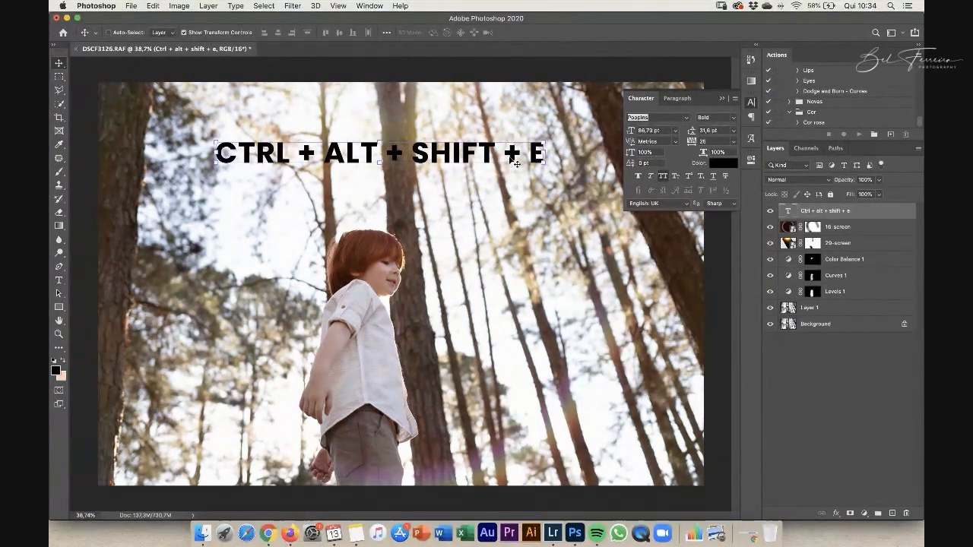
click(723, 99)
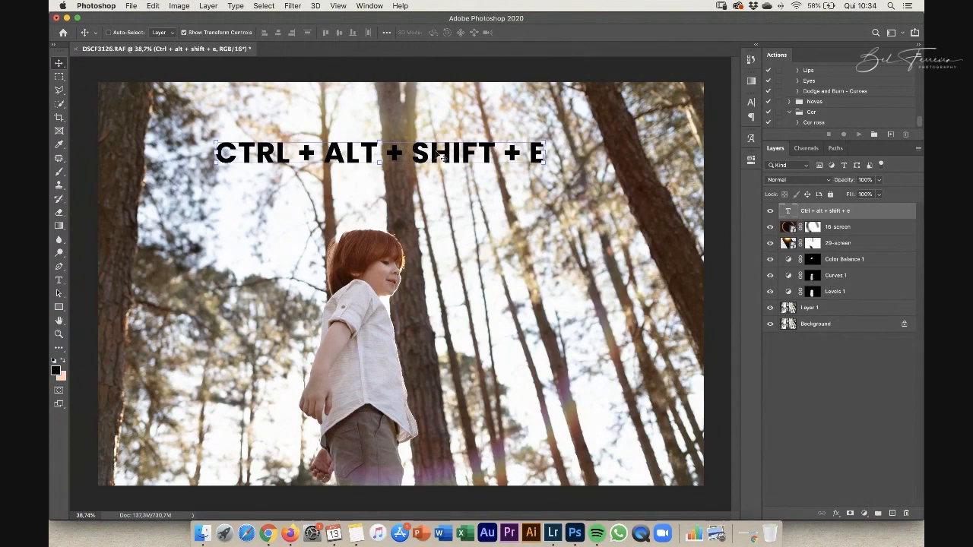
mouse_move(455, 158)
mouse_down()
mouse_move(465, 138)
mouse_move(462, 148)
mouse_up()
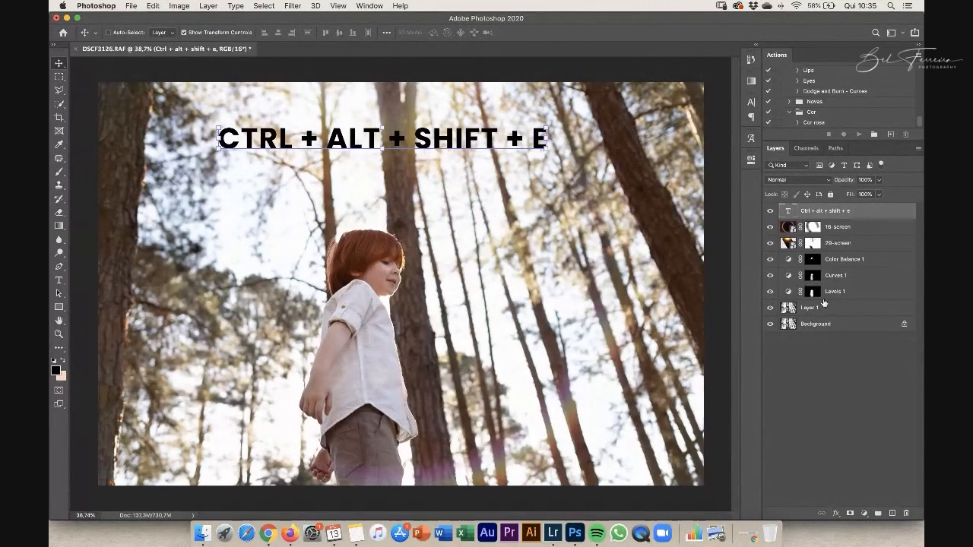
Step: Try merging all visible layers into the Background layer
click(825, 324)
key(super+shift+e)
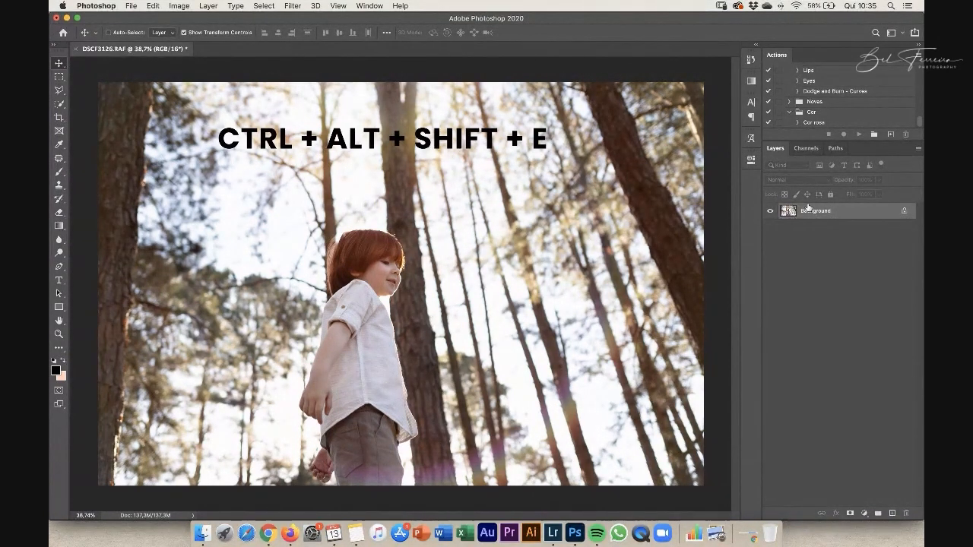
key(super+z)
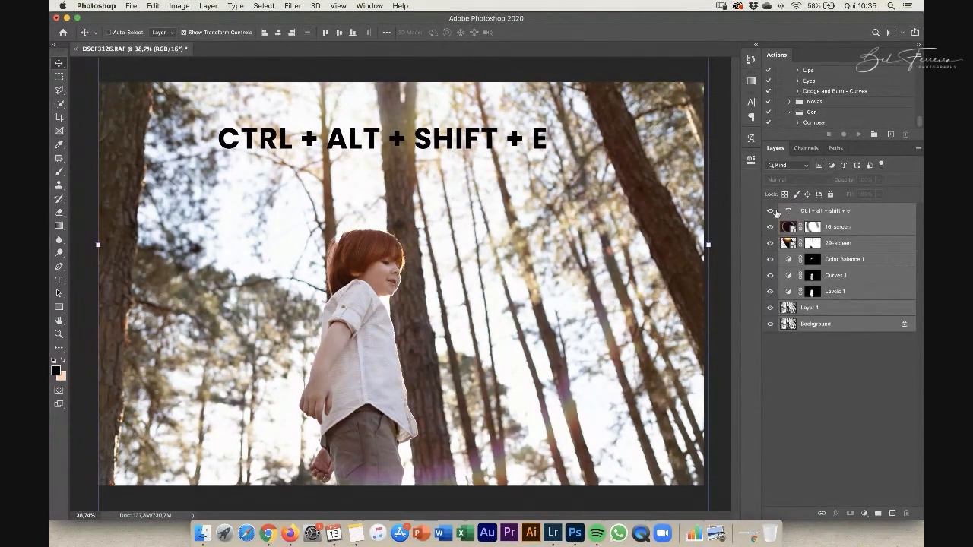
Step: Delete the CTRL + ALT + SHIFT + E text layer and stamp all visible layers into a new layer on top
click(861, 214)
key(BackSpace)
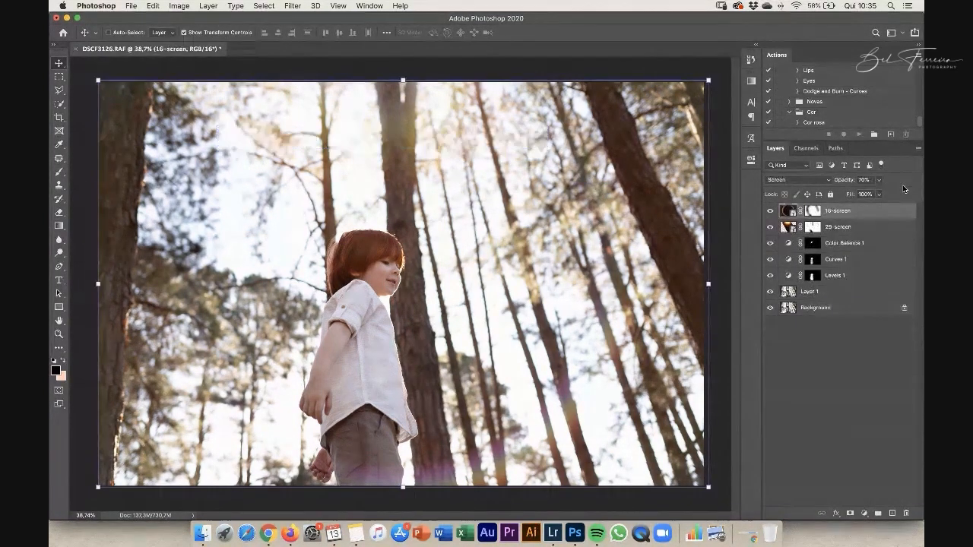
key(super+alt+shift+e)
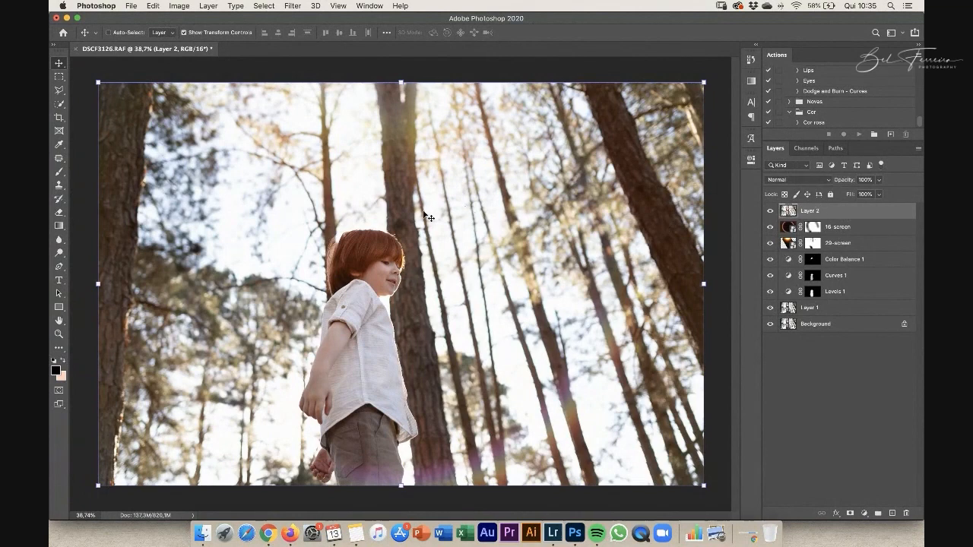
click(869, 227)
click(869, 249)
click(869, 261)
click(869, 278)
click(866, 294)
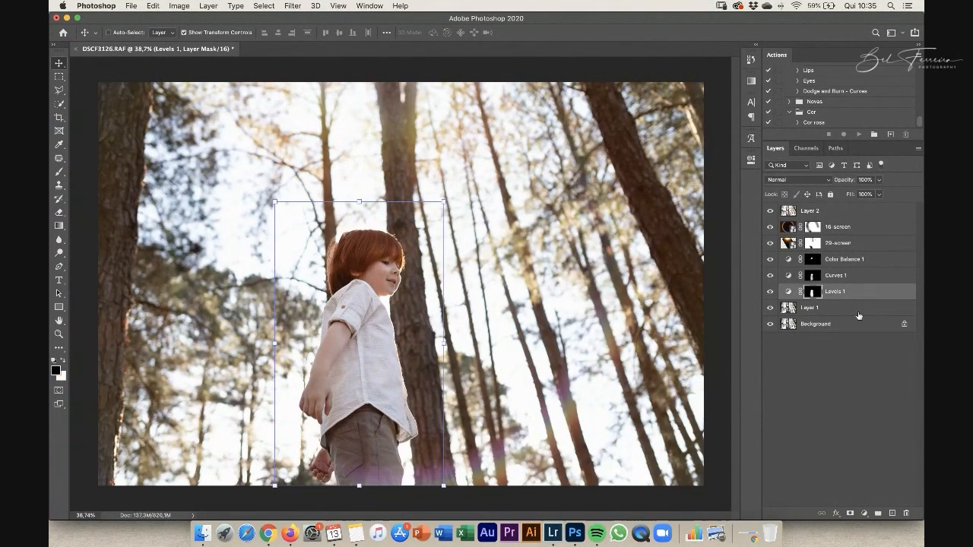
Step: Apply a High Pass filter with a radius of 3,5 pixels to the stamped layer, previewing the boy's face
click(842, 217)
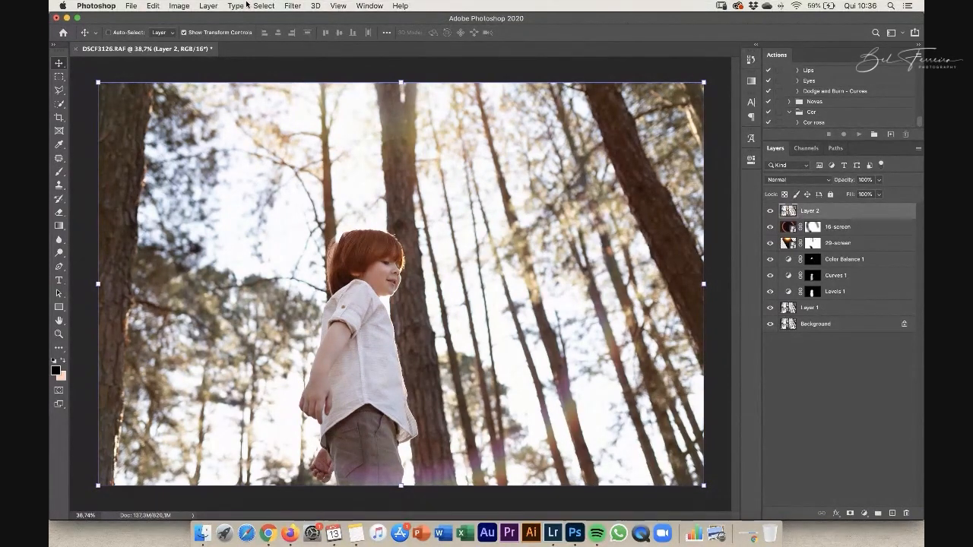
click(294, 6)
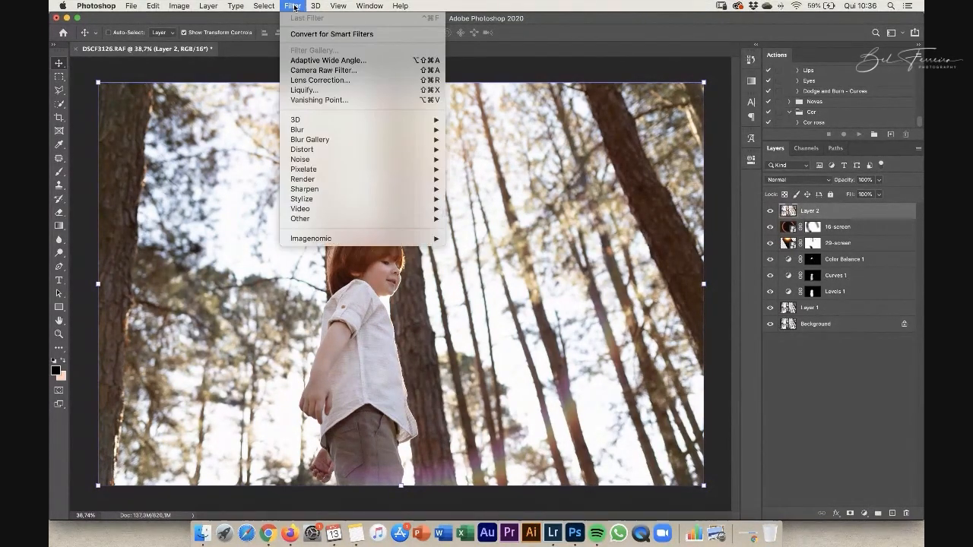
mouse_move(336, 218)
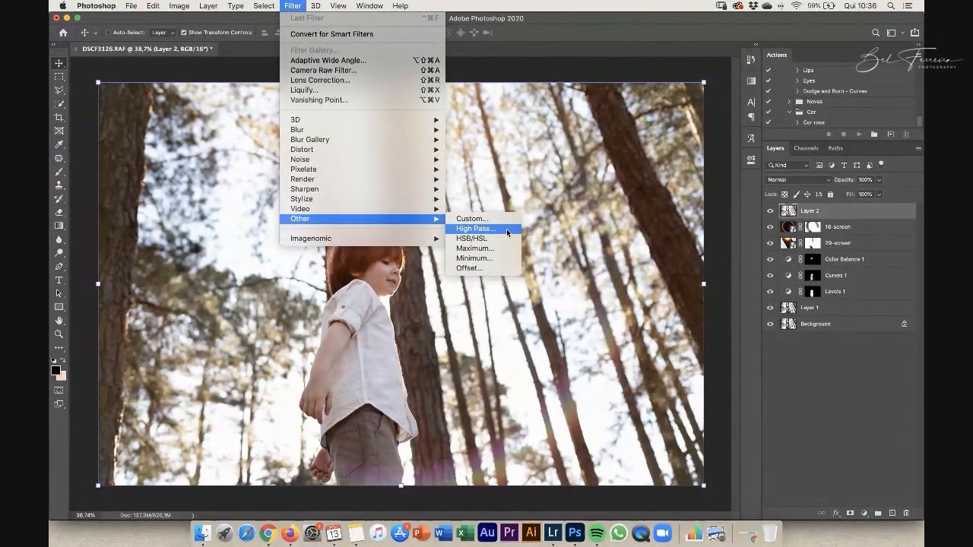
click(506, 228)
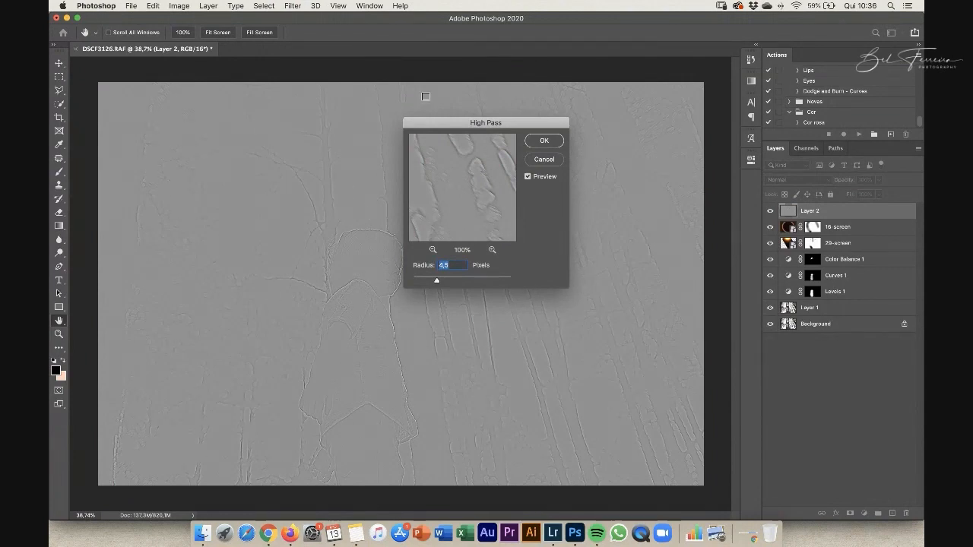
click(380, 261)
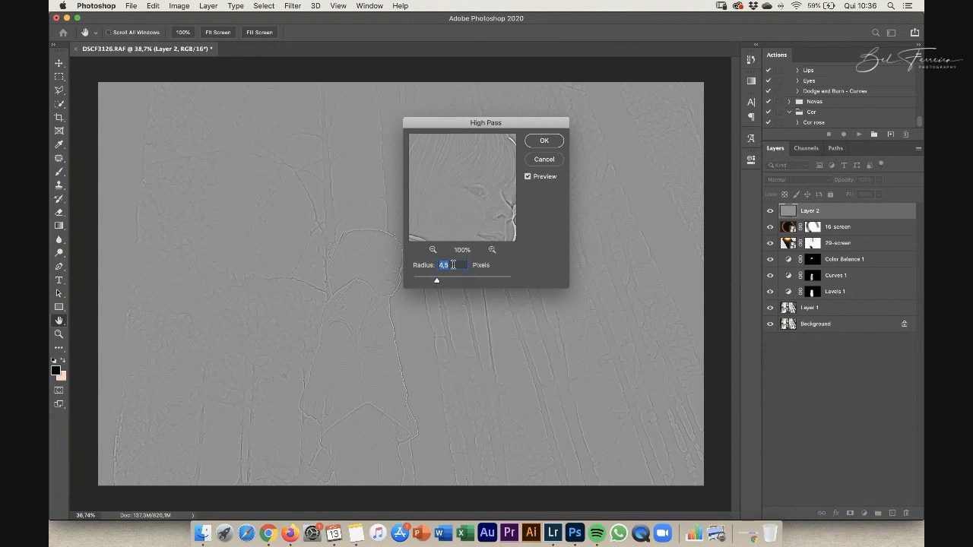
text(3,5)
click(545, 141)
key(v)
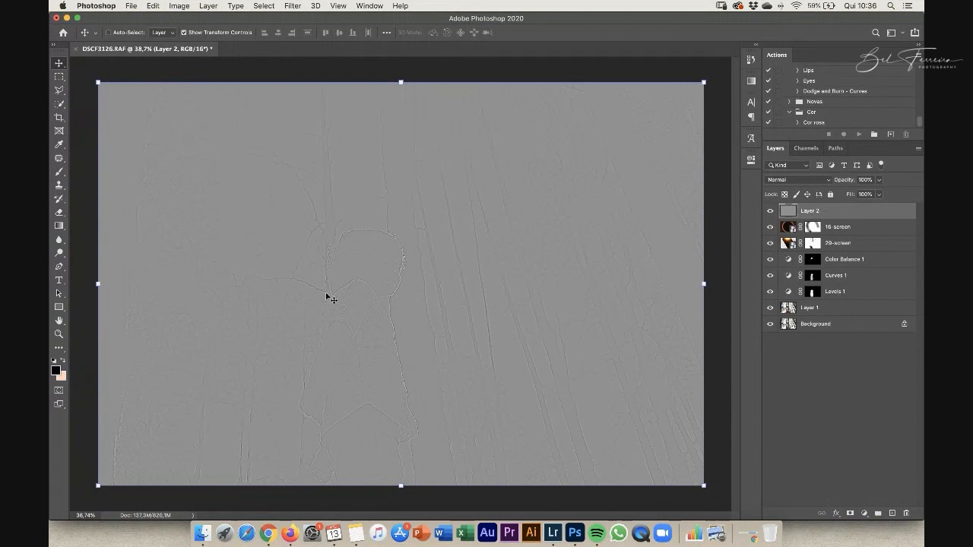
Step: Set the High Pass layer's blend mode to Soft Light
key(super+space)
mouse_move(353, 272)
mouse_down()
mouse_move(440, 256)
mouse_move(360, 276)
mouse_up()
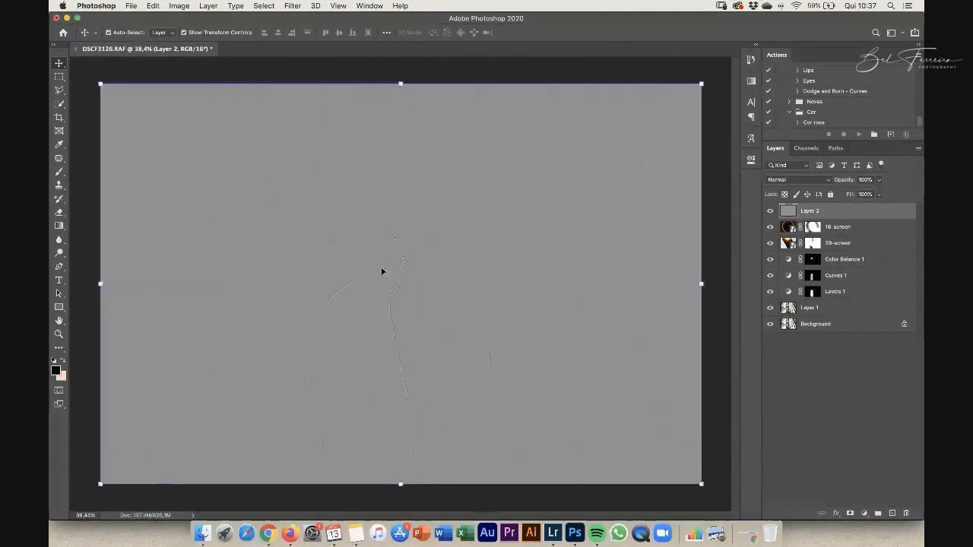
click(794, 181)
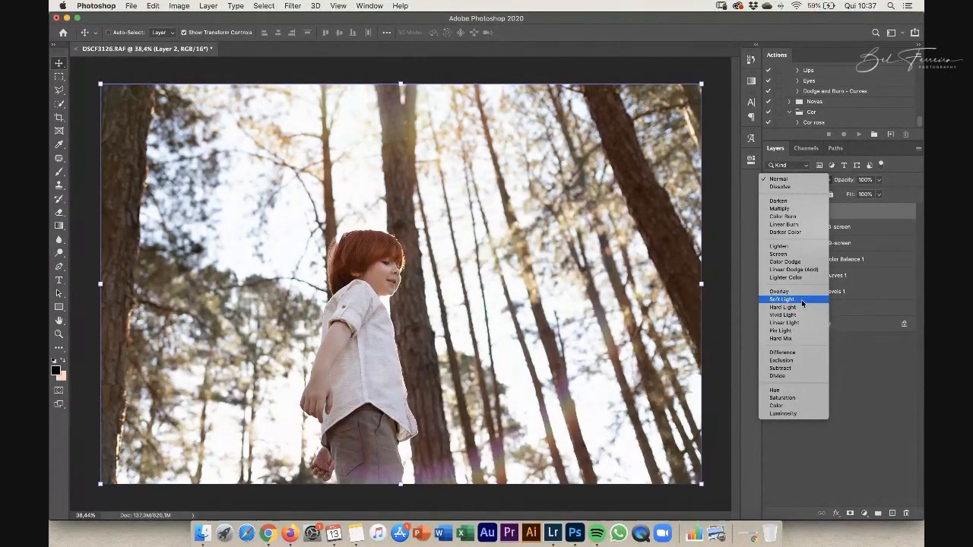
click(802, 302)
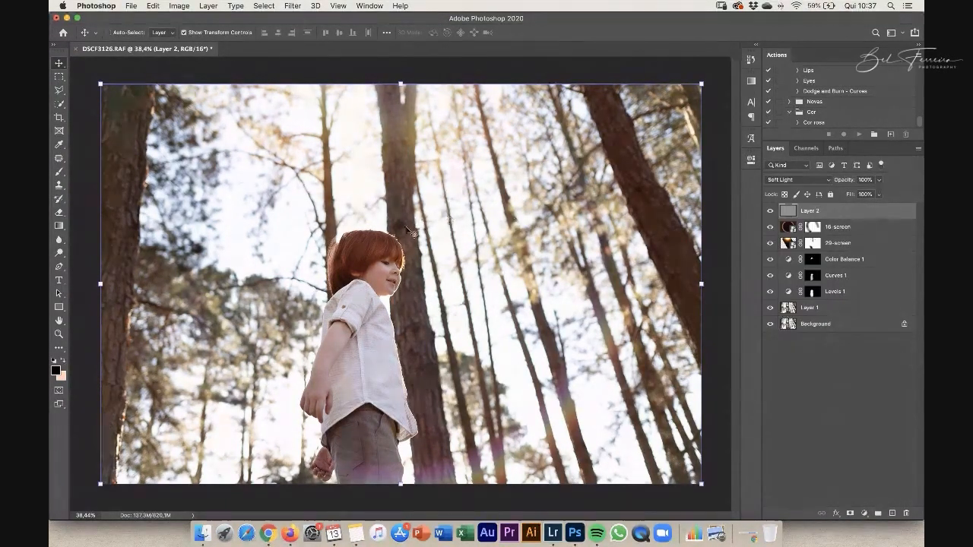
Step: Compare the boy's face with and without the High Pass layer at close zoom, and test the layer's opacity
drag(359, 275, 416, 269)
click(771, 212)
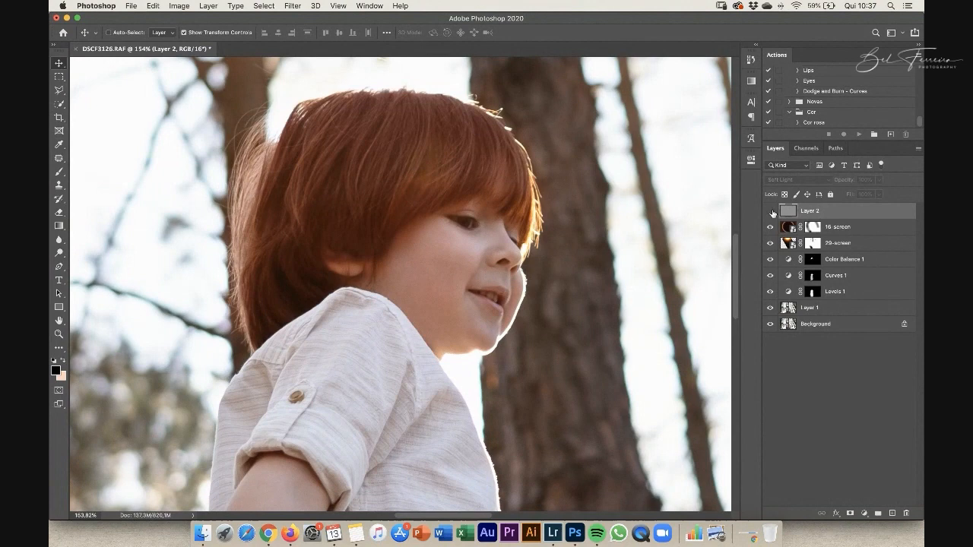
drag(606, 229, 622, 229)
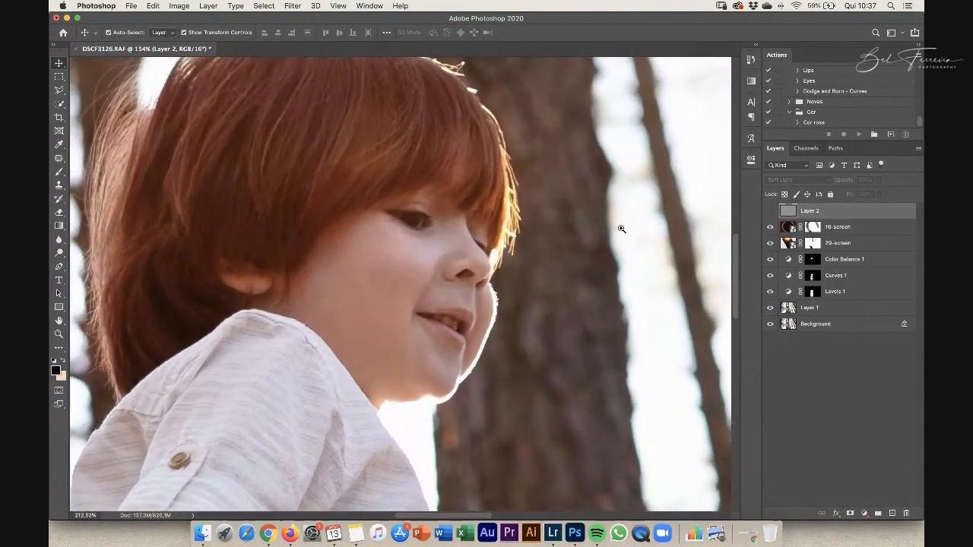
click(770, 212)
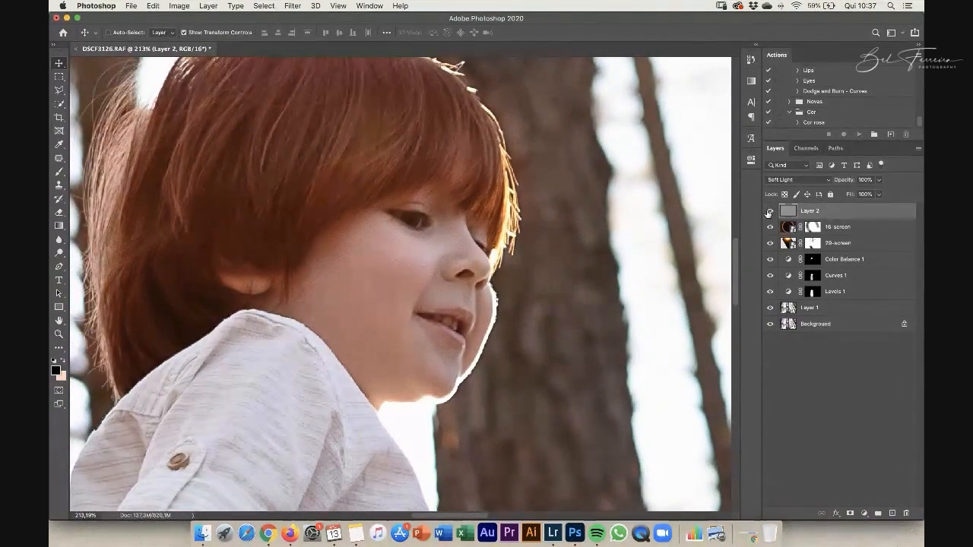
click(769, 212)
click(769, 212)
click(879, 180)
mouse_move(880, 192)
mouse_down()
mouse_move(851, 194)
mouse_move(899, 194)
mouse_up()
Step: Try limiting the High Pass layer to the boy's face with an inverted layer mask and white brush, and delete the mask
click(850, 515)
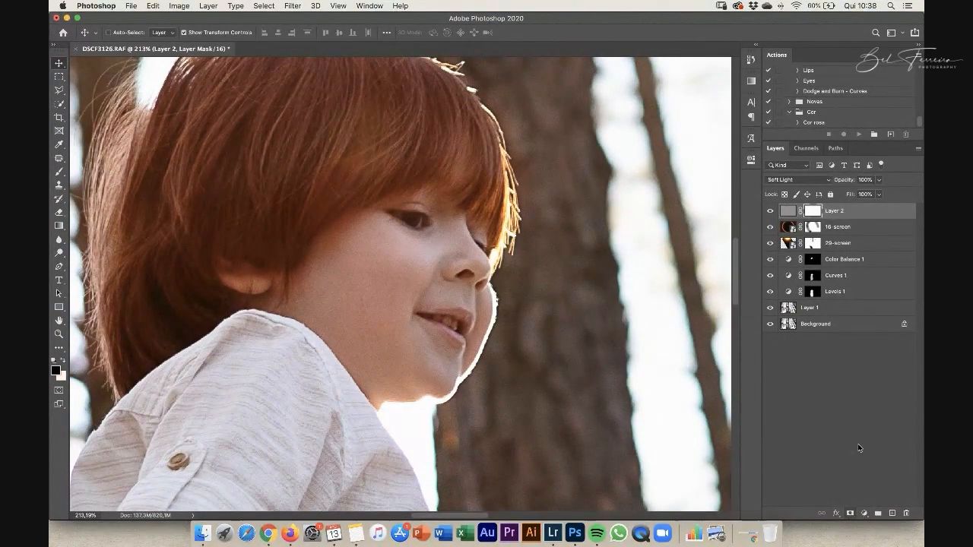
key(super+i)
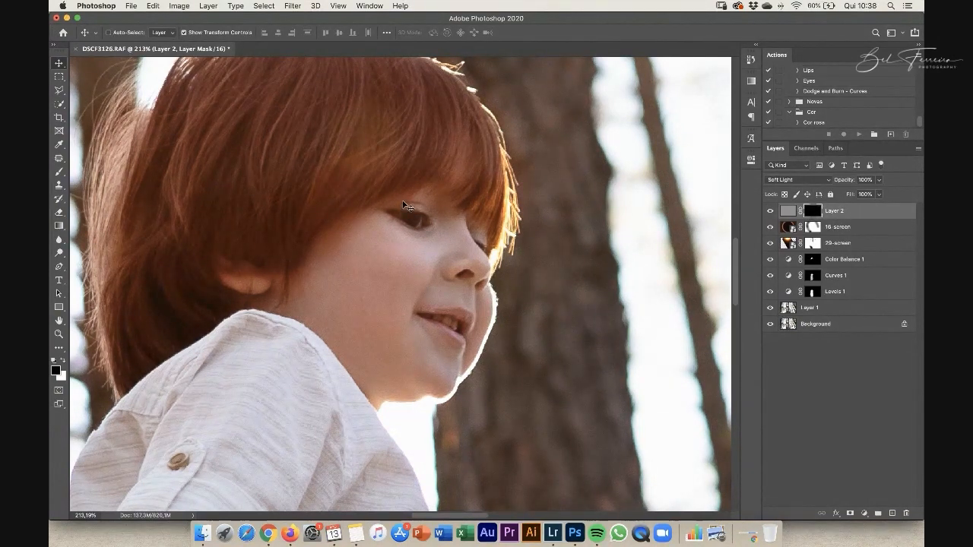
key(b)
key(x)
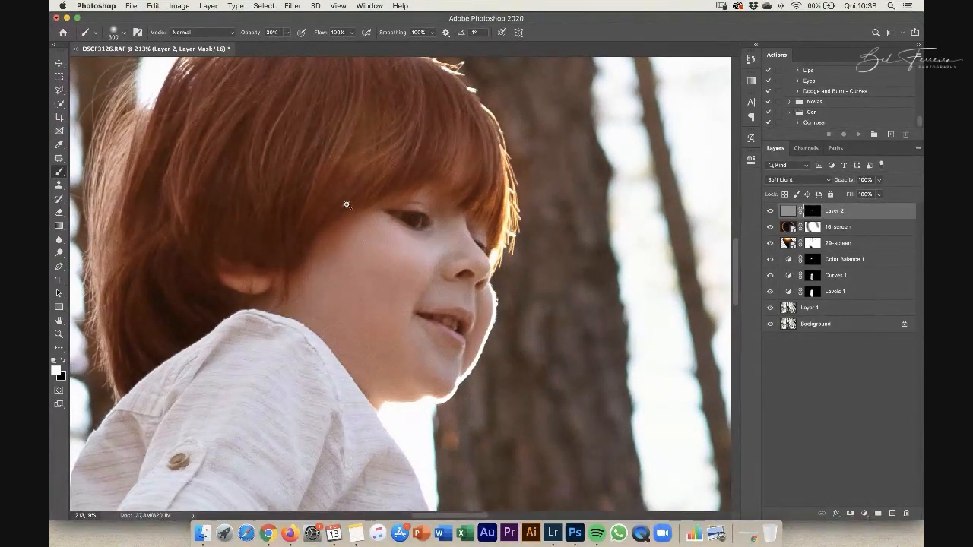
scroll(347, 203, down, 5)
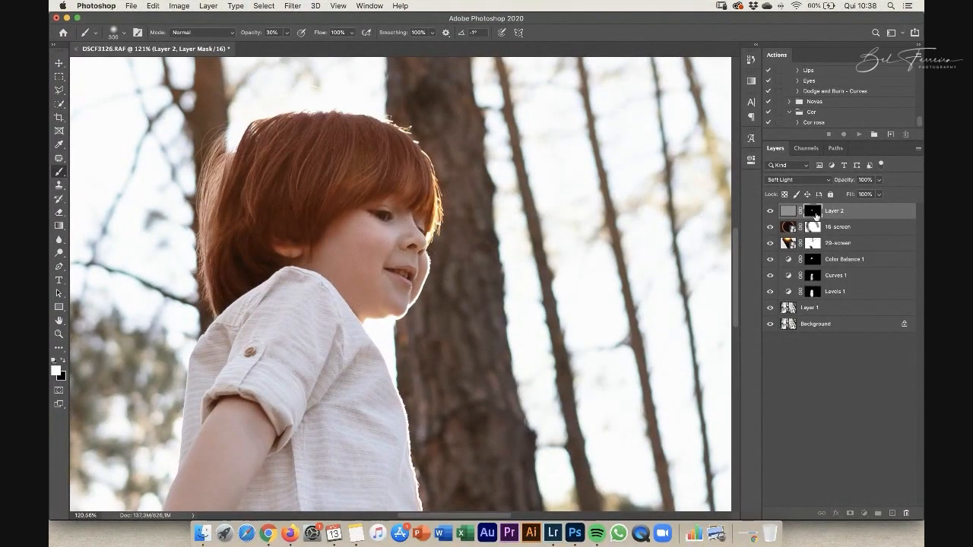
right_click(815, 215)
click(795, 234)
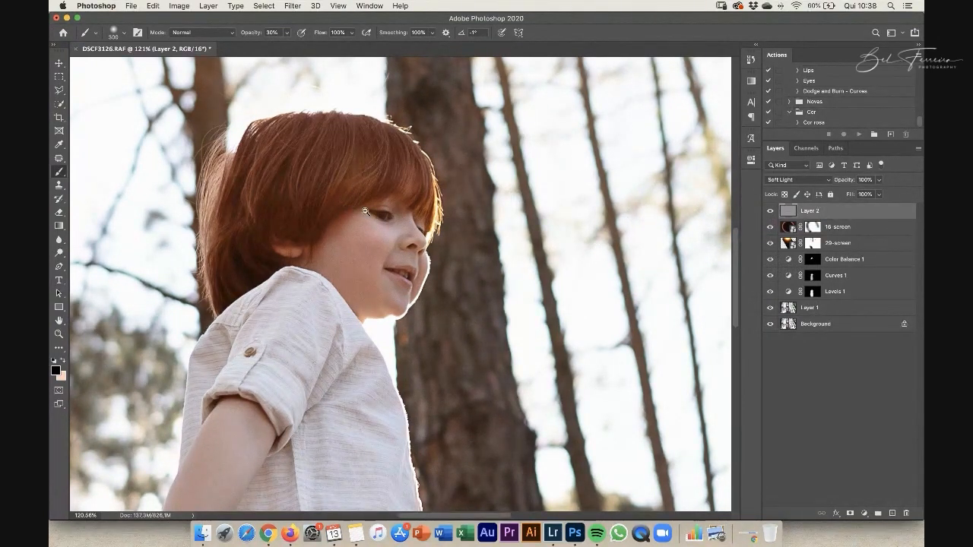
Step: Set the High Pass layer's opacity to 68% and check its effect on the whole photo
drag(365, 211, 411, 212)
mouse_move(879, 183)
mouse_down()
mouse_move(879, 194)
mouse_move(865, 195)
mouse_up()
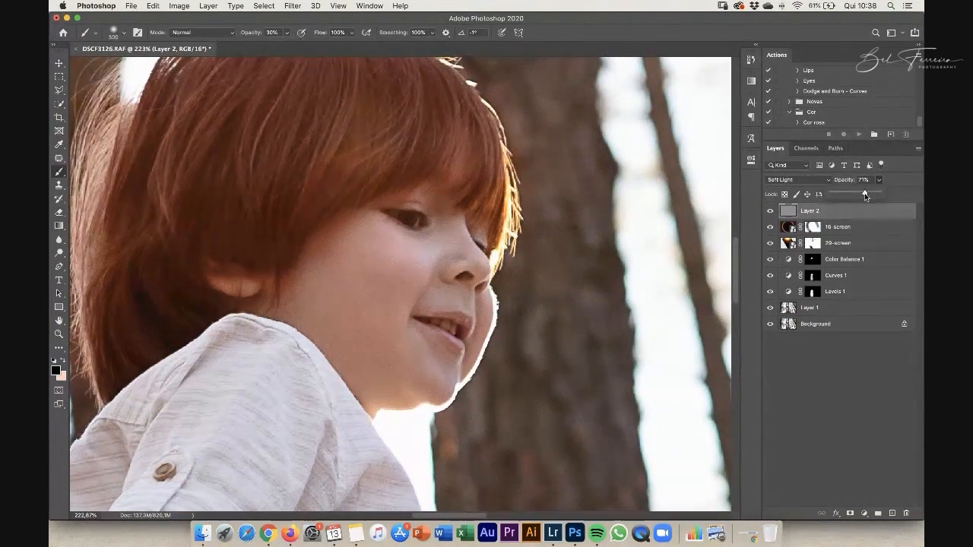
key(super+0)
click(769, 211)
click(770, 211)
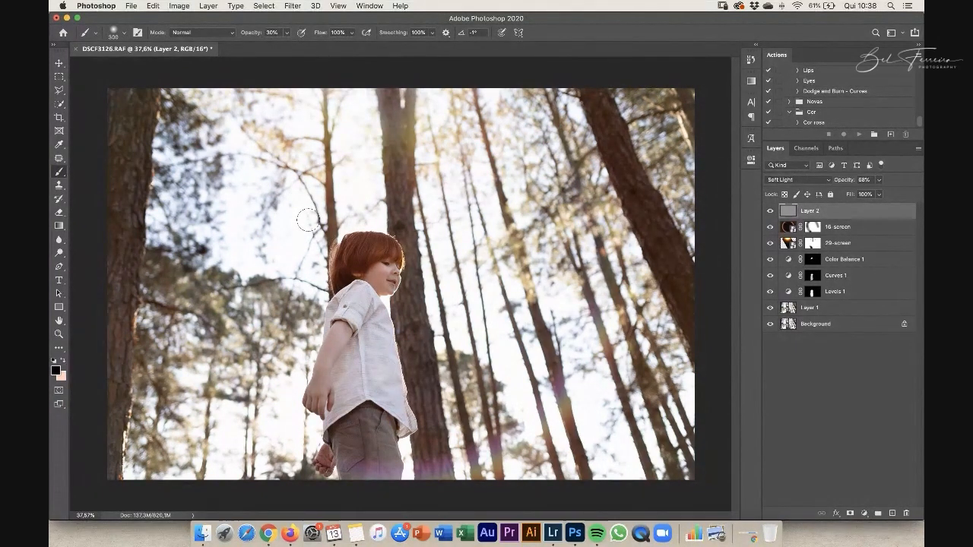
Step: Save the layered document in Photoshop format as DSCF3126.psd
click(133, 5)
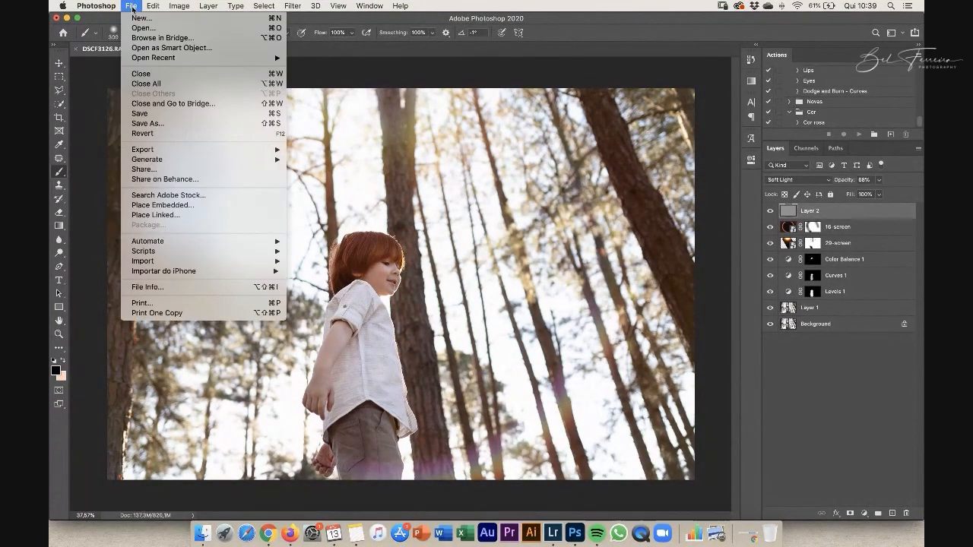
click(178, 124)
scroll(490, 200, down, 2)
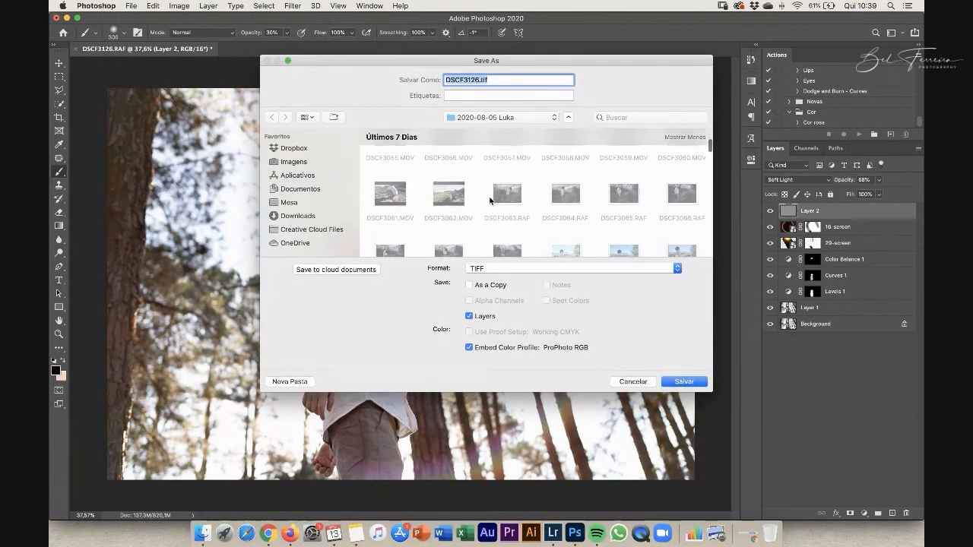
scroll(490, 200, up, 5)
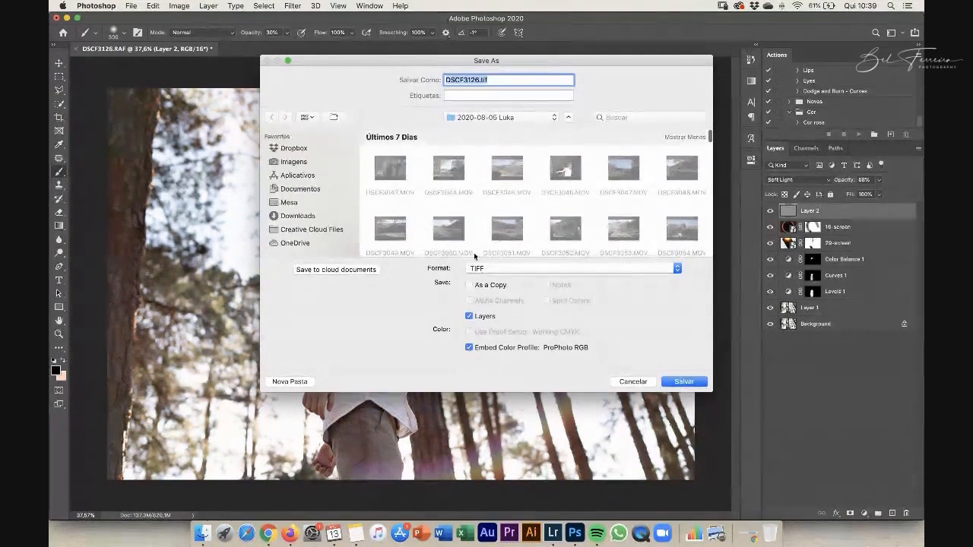
click(520, 268)
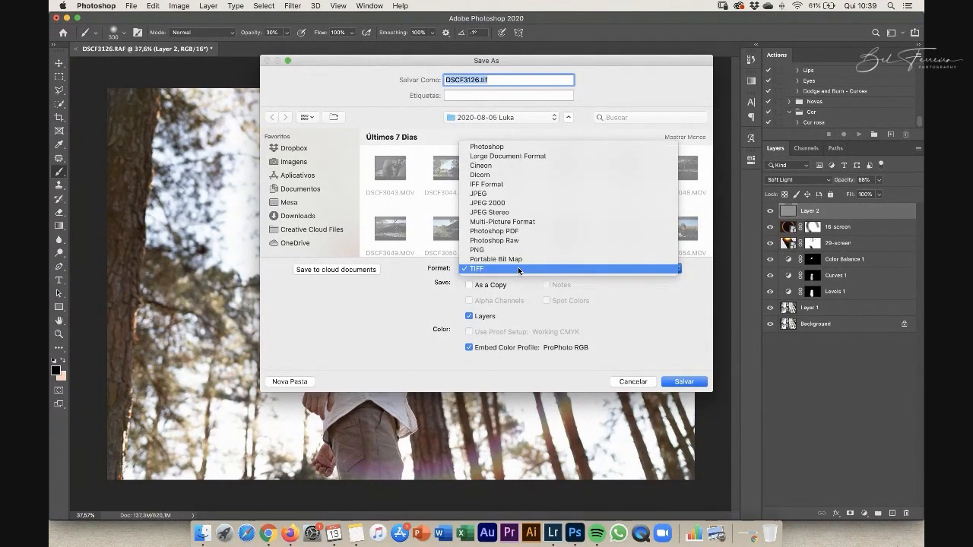
click(506, 146)
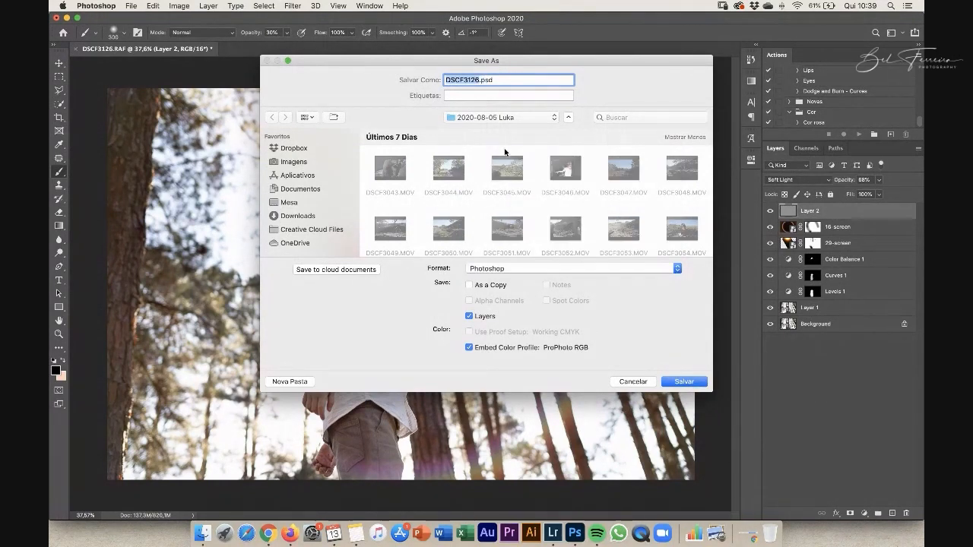
click(694, 387)
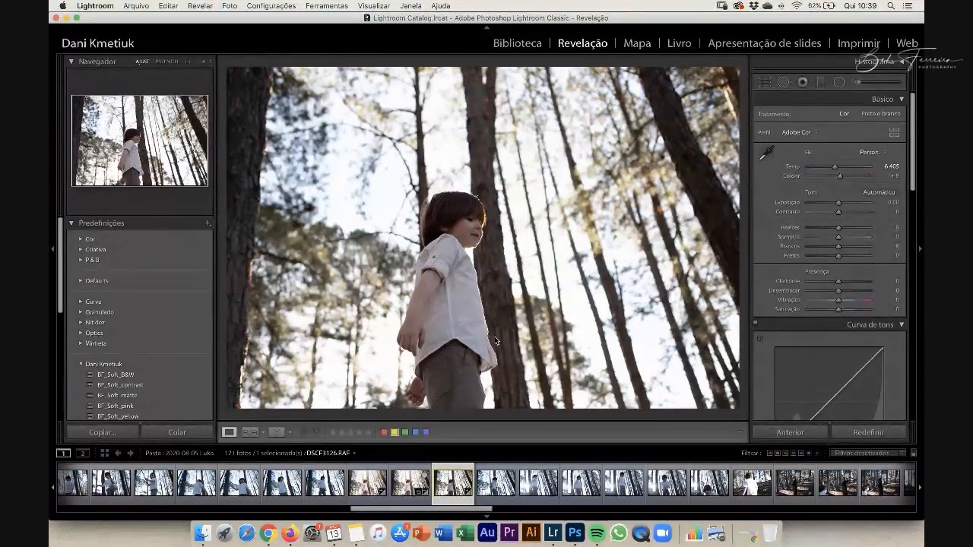
Step: In Lightroom Classic, compare the newly saved DSCF3126.psd with the RAF original and the earlier edited versions
click(369, 479)
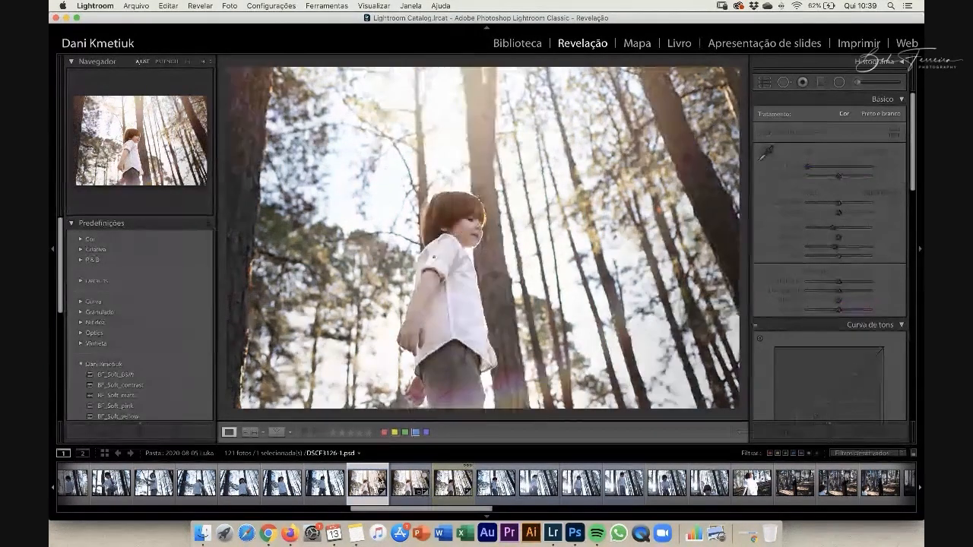
click(410, 477)
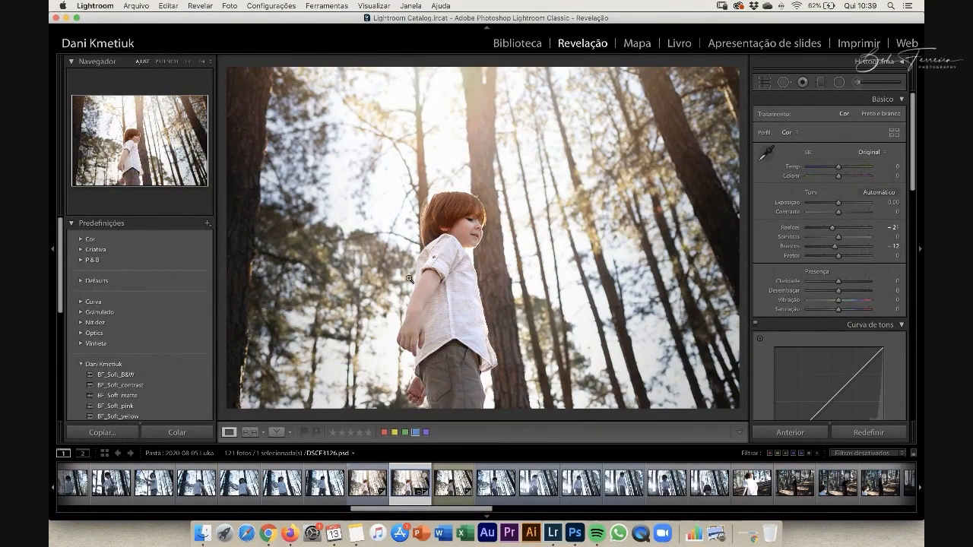
click(366, 485)
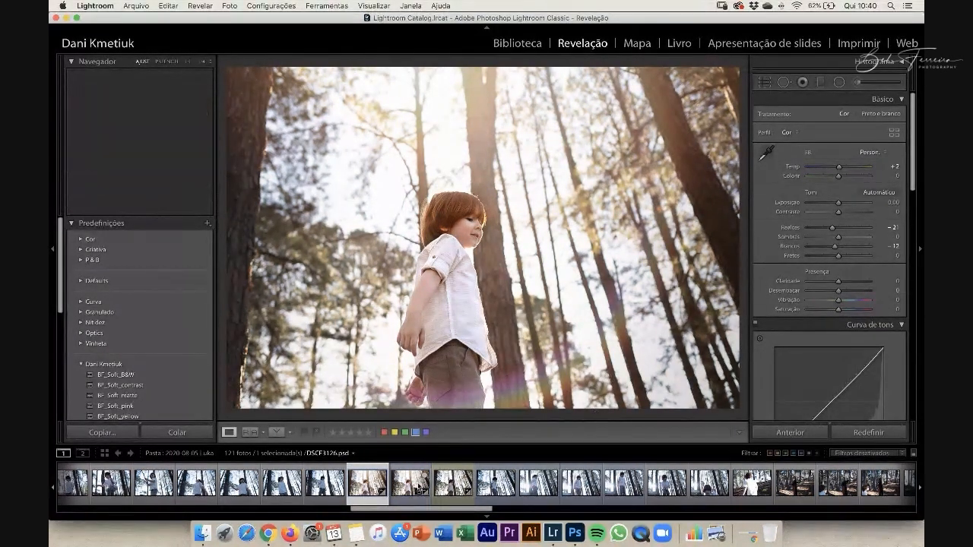
click(529, 484)
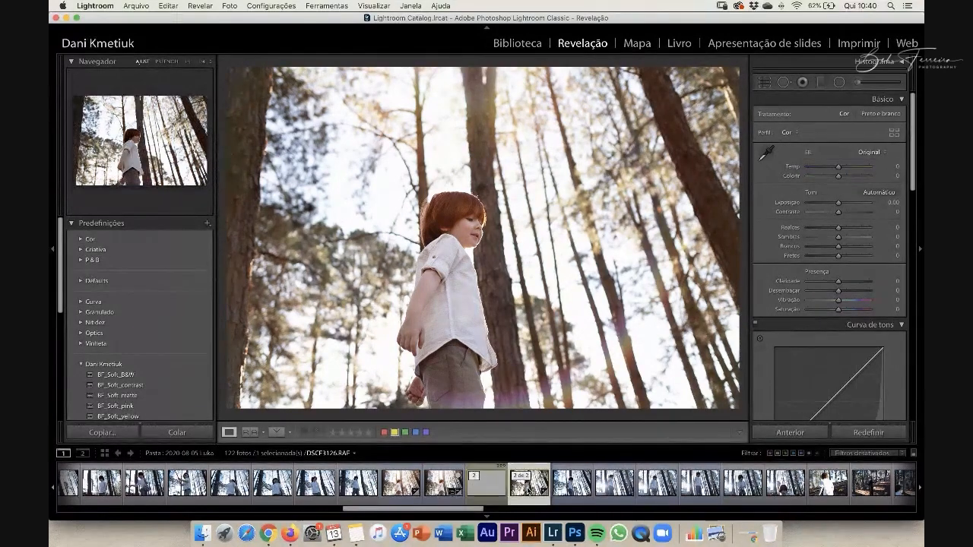
key(Left)
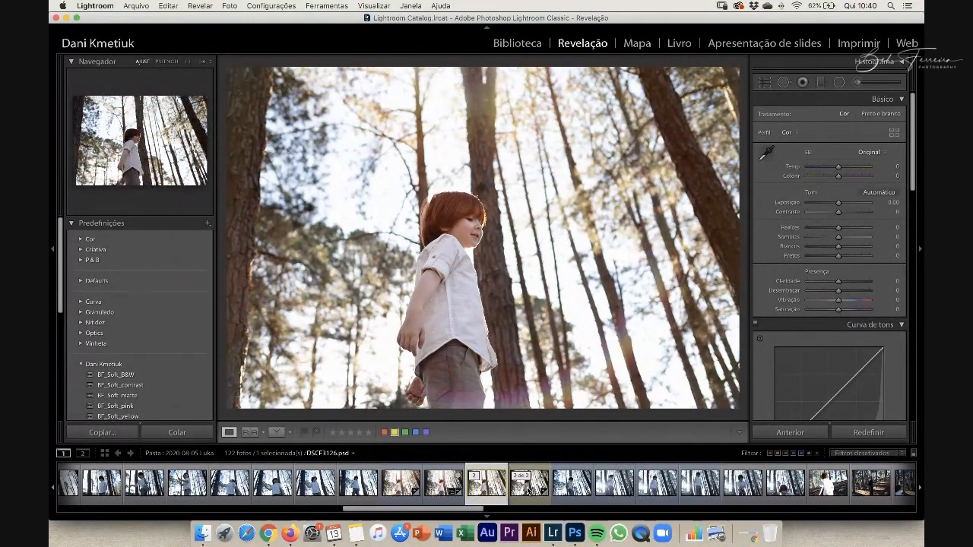
key(Right)
key(Left)
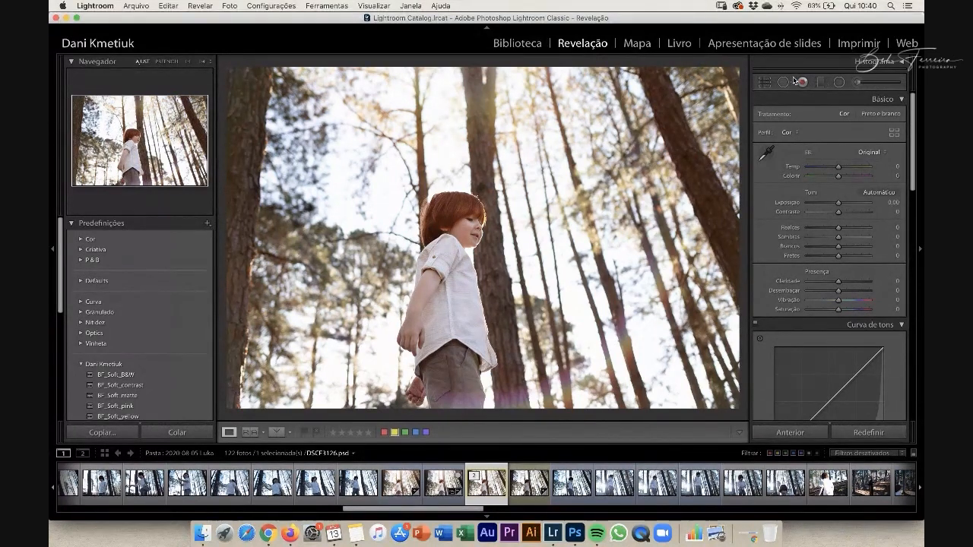
Step: Draw a large radial filter centred on the boy and lower its exposure to -0,46 to darken the surroundings
click(839, 82)
mouse_move(424, 159)
mouse_down()
mouse_move(526, 275)
mouse_move(536, 314)
mouse_up()
mouse_move(429, 160)
mouse_down()
mouse_move(419, 245)
mouse_move(456, 276)
mouse_up()
drag(844, 153, 842, 155)
drag(458, 123, 449, 50)
drag(456, 277, 447, 234)
drag(561, 238, 571, 206)
drag(844, 153, 840, 155)
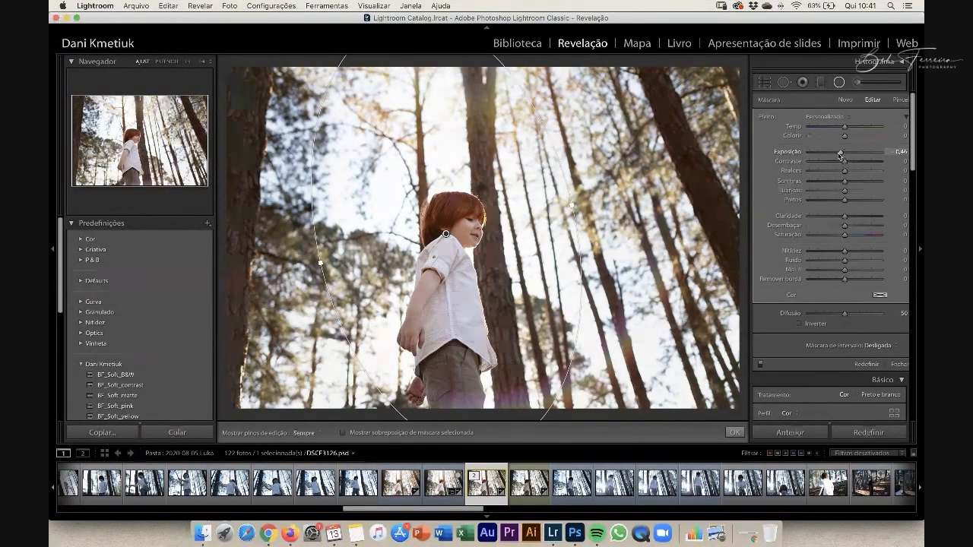
Step: Draw a slanted graduated filter from the photo's left edge towards the boy and set its exposure to -0,59
click(822, 83)
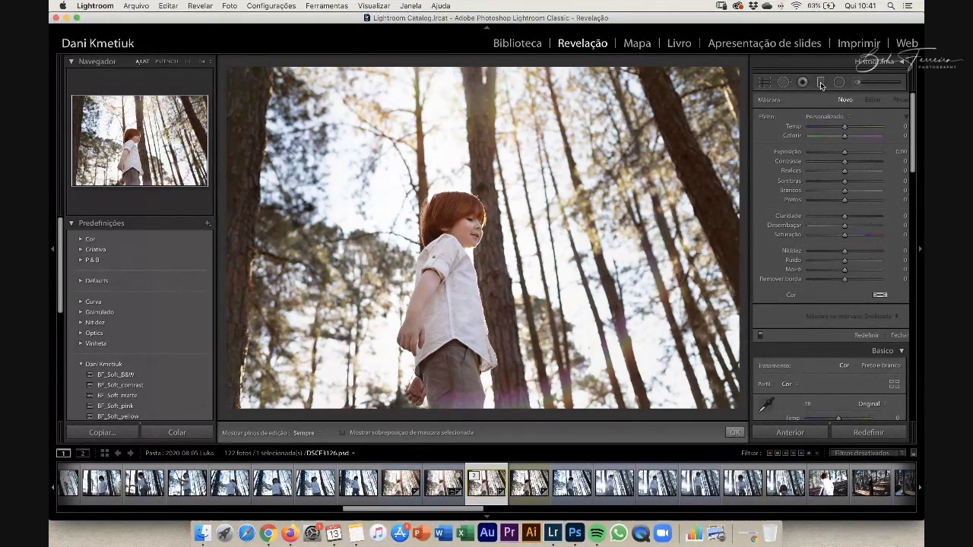
drag(233, 212, 355, 161)
drag(844, 151, 842, 151)
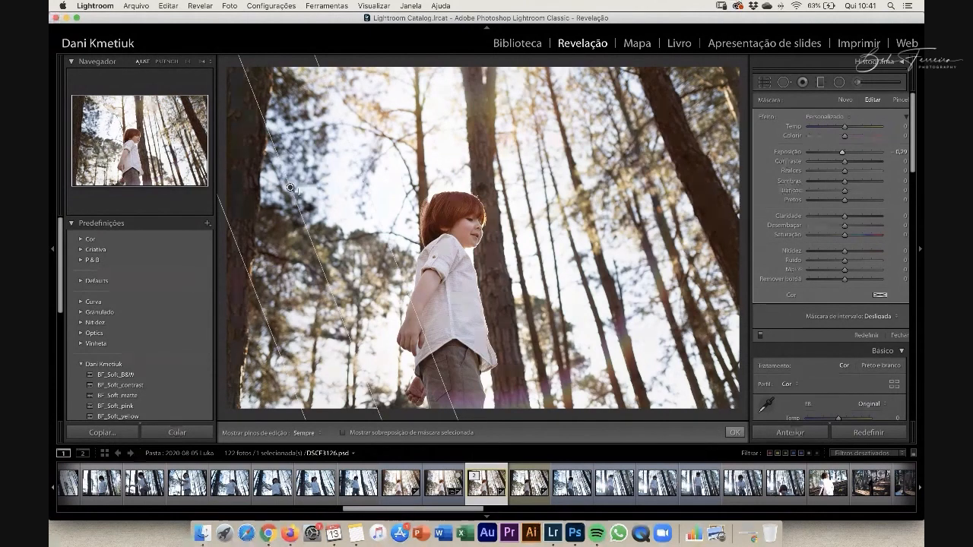
drag(843, 152, 840, 153)
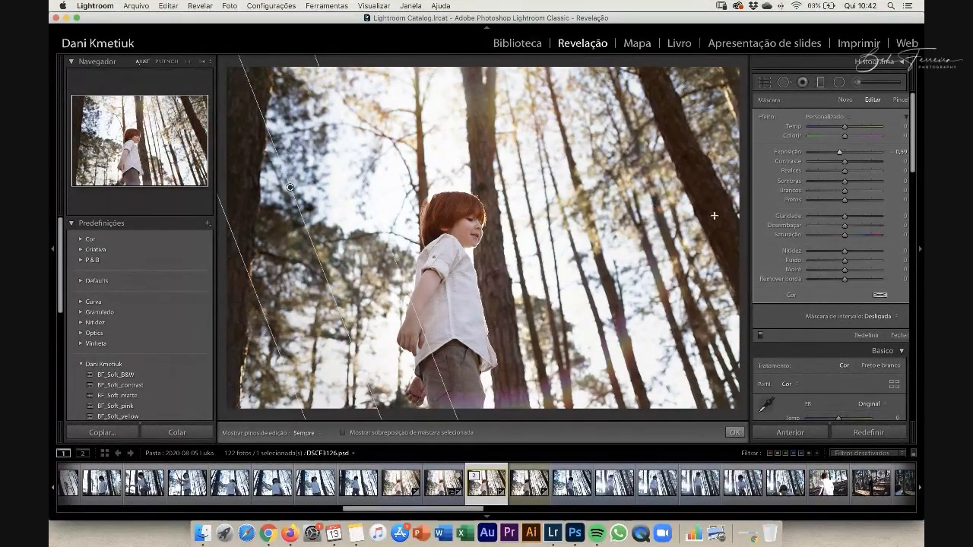
Step: Add a second graduated filter from the photo's right edge, set its exposure to -0,77 and check its coverage with the mask overlay
drag(744, 260, 557, 221)
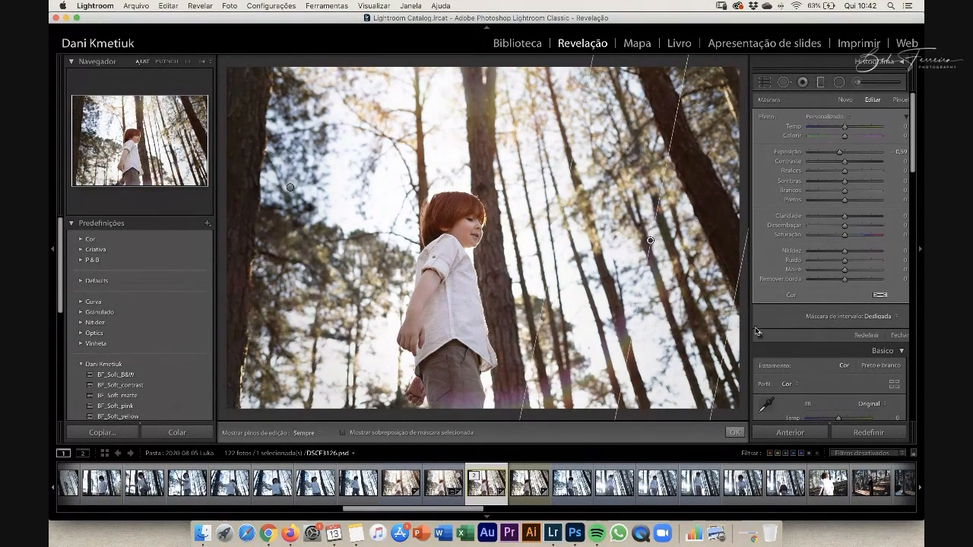
drag(841, 153, 838, 154)
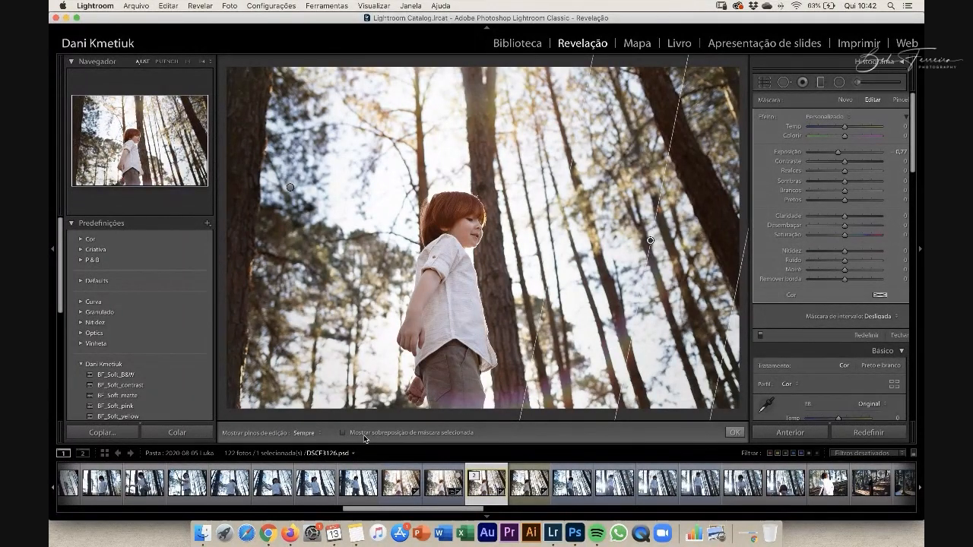
click(343, 433)
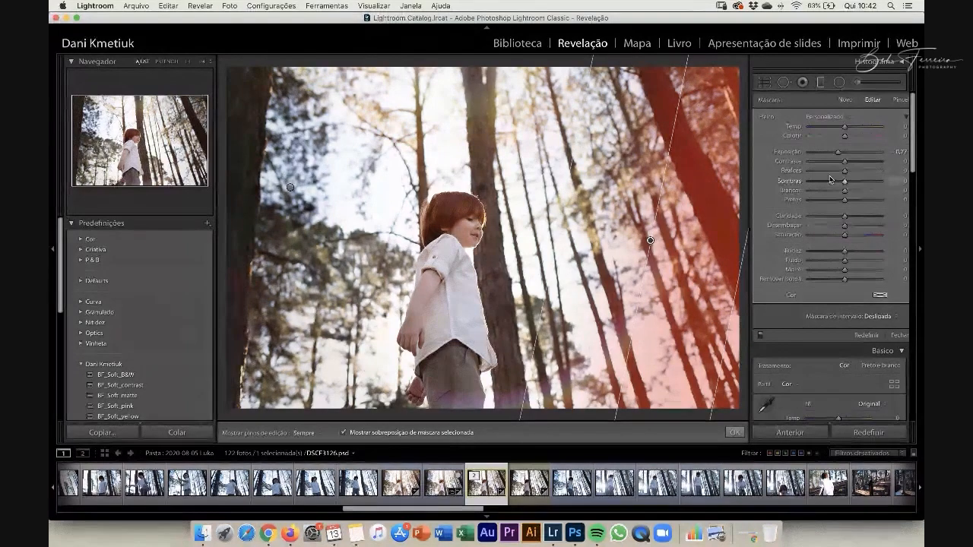
click(343, 433)
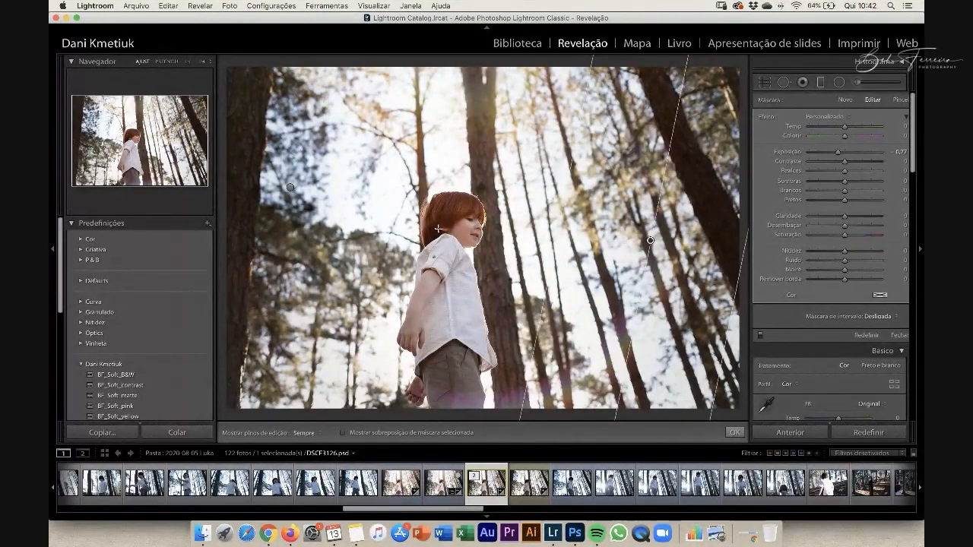
Step: Close the graduated filter and compare the photo before and after the adjustments side by side
click(899, 336)
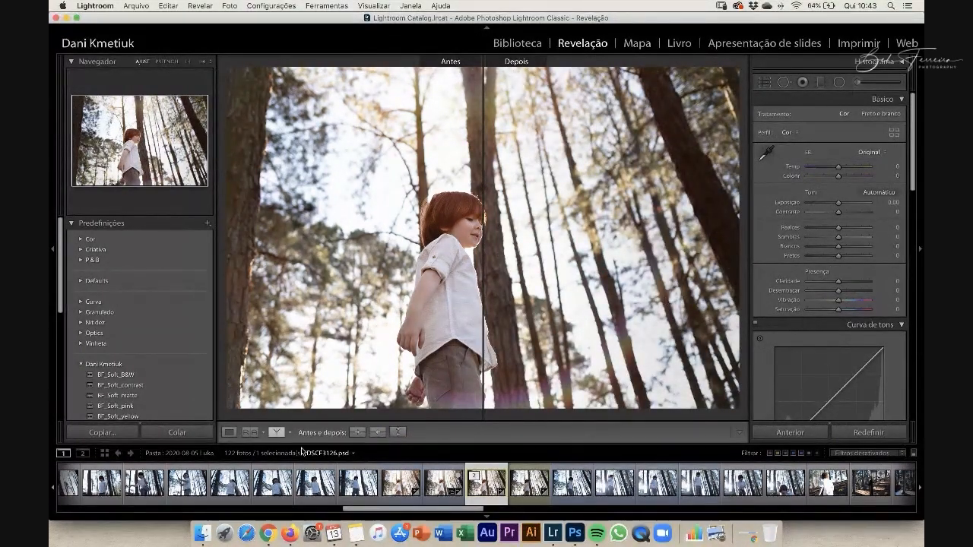
click(280, 435)
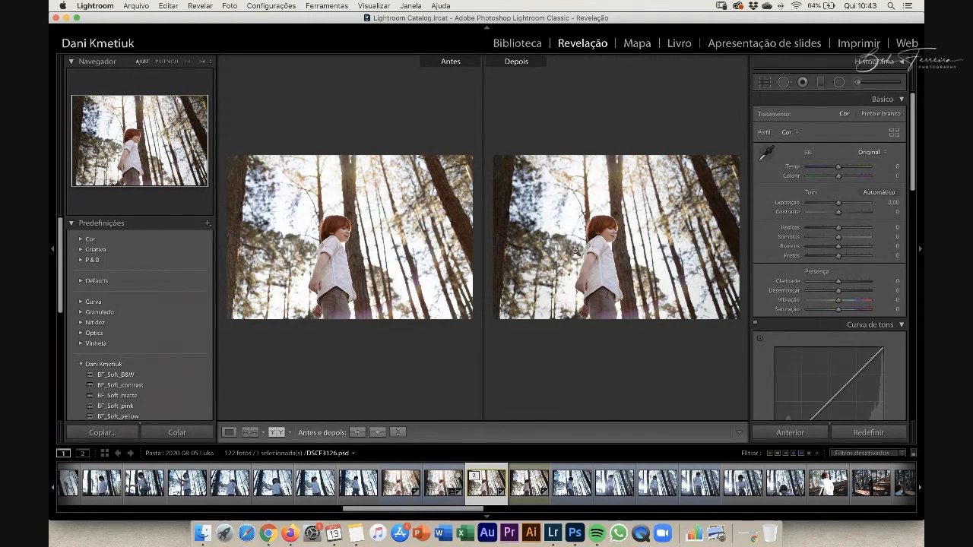
key(y)
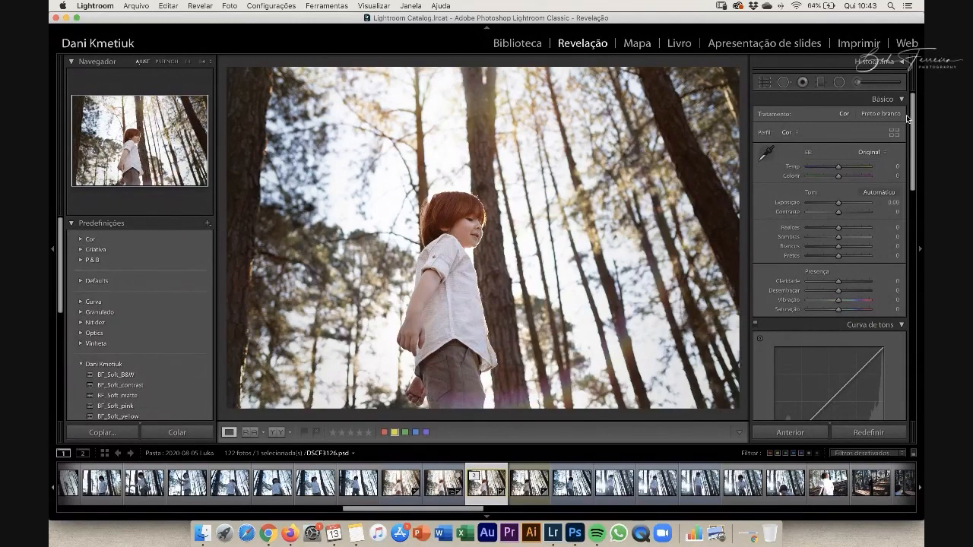
Step: Raise the photo's Clarity slightly
scroll(842, 198, down, 3)
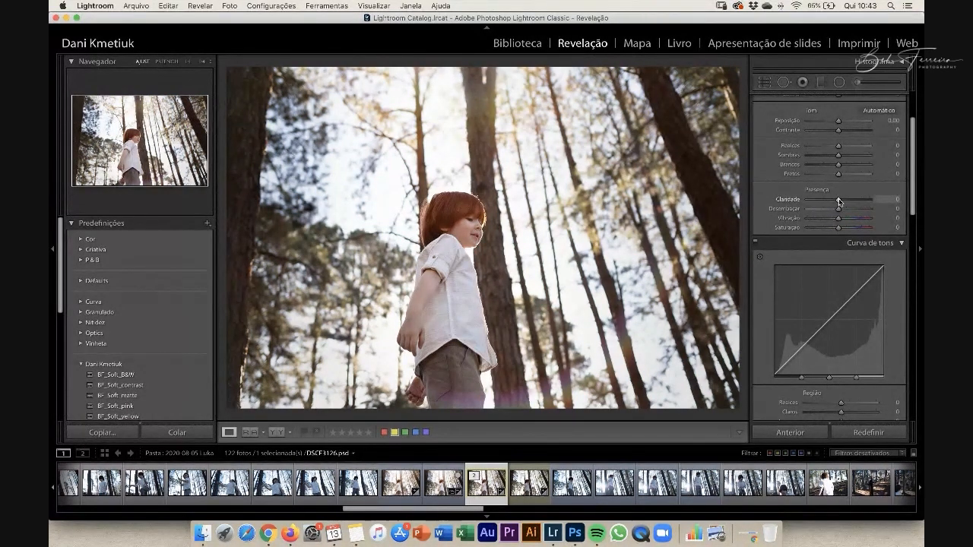
drag(840, 202, 841, 202)
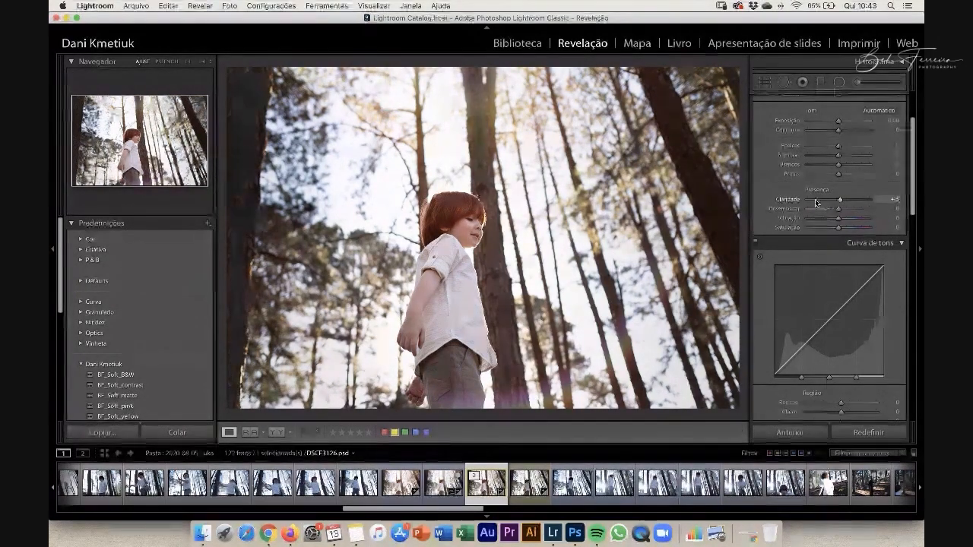
Step: Test Clarity at +100 and -100 on a close-up of the boy, and return it to +5
click(458, 224)
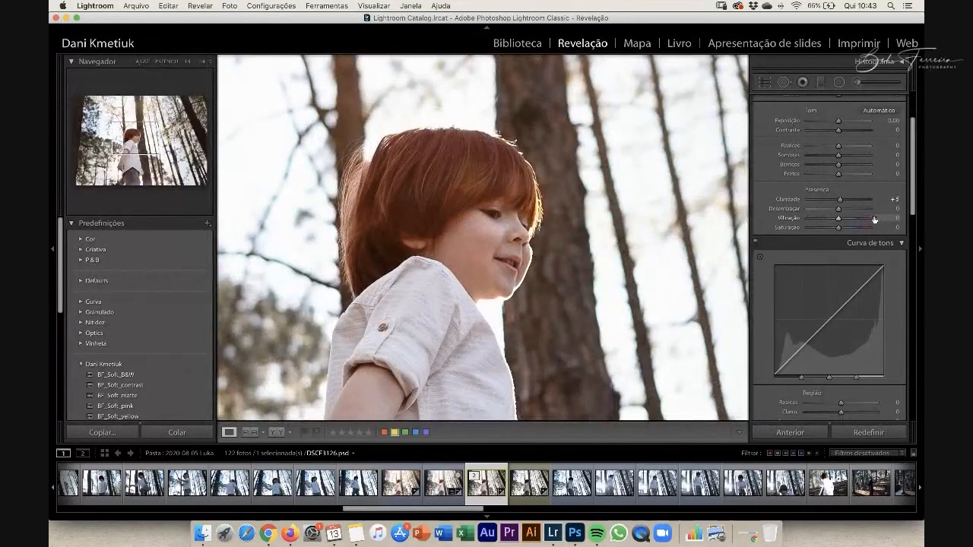
drag(841, 201, 879, 204)
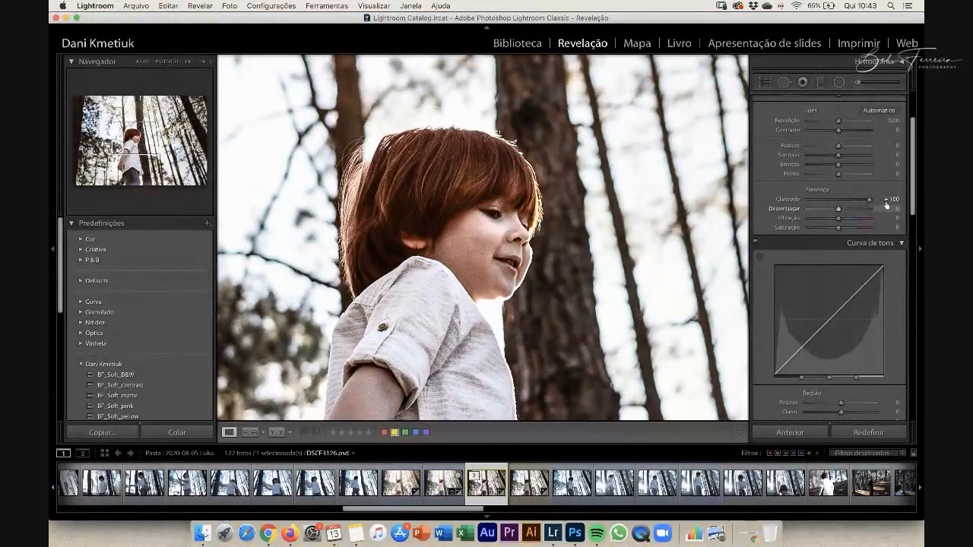
drag(869, 198, 766, 207)
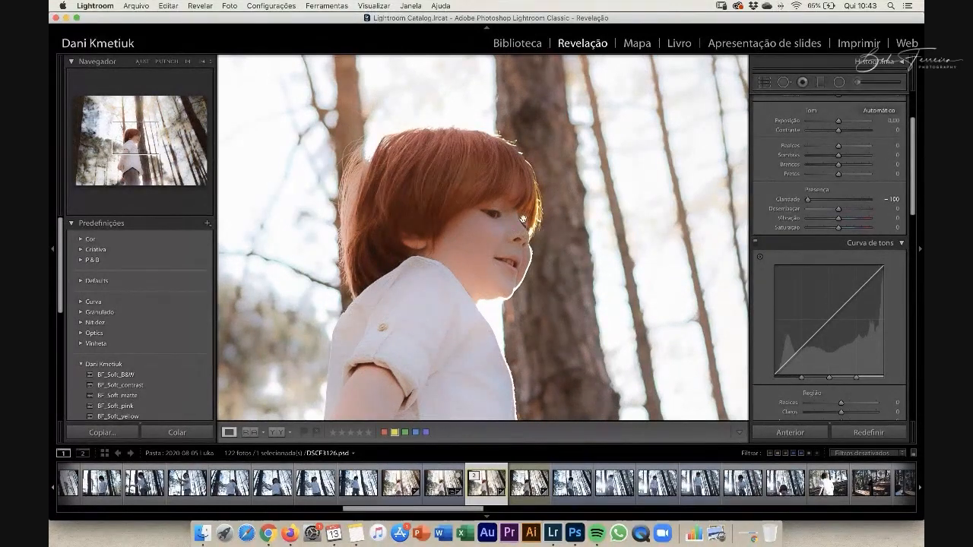
drag(809, 199, 840, 203)
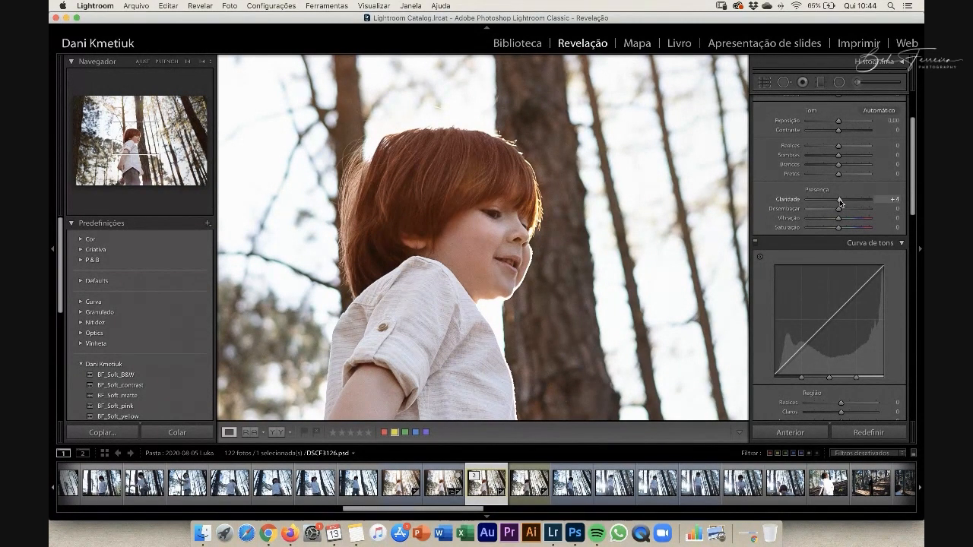
click(514, 264)
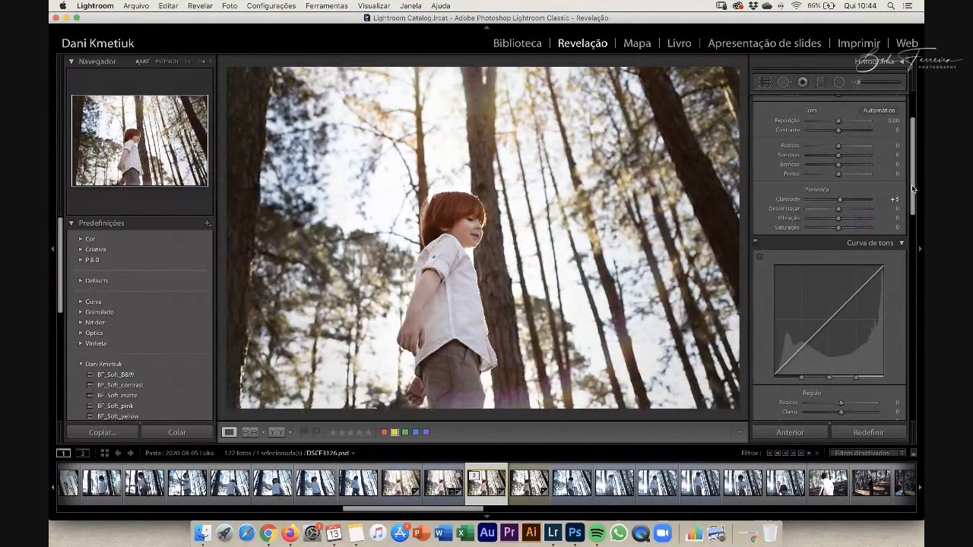
Step: Brighten the boy's hair and skin by setting the HSL luminance of red to +17 and orange to +12
drag(911, 185, 915, 206)
scroll(909, 197, down, 3)
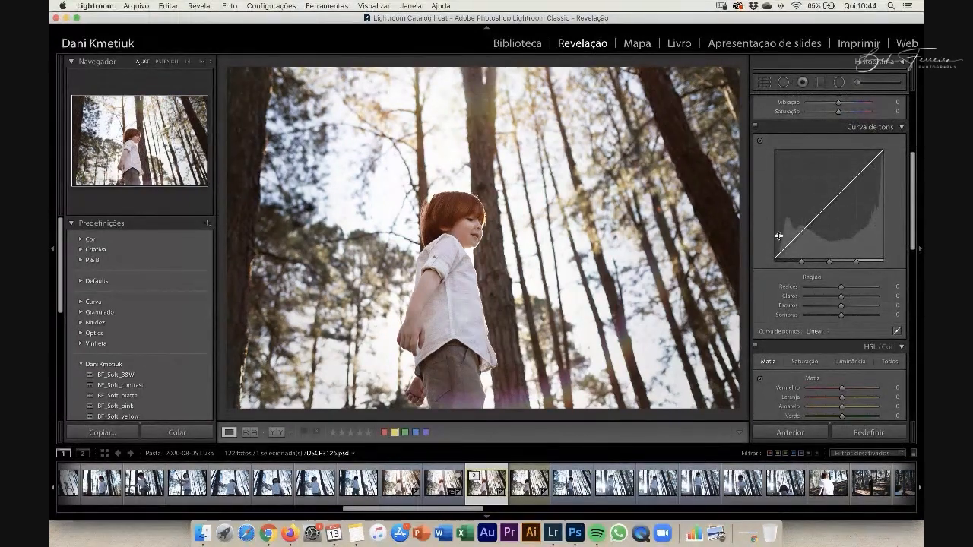
drag(914, 167, 913, 182)
key(z)
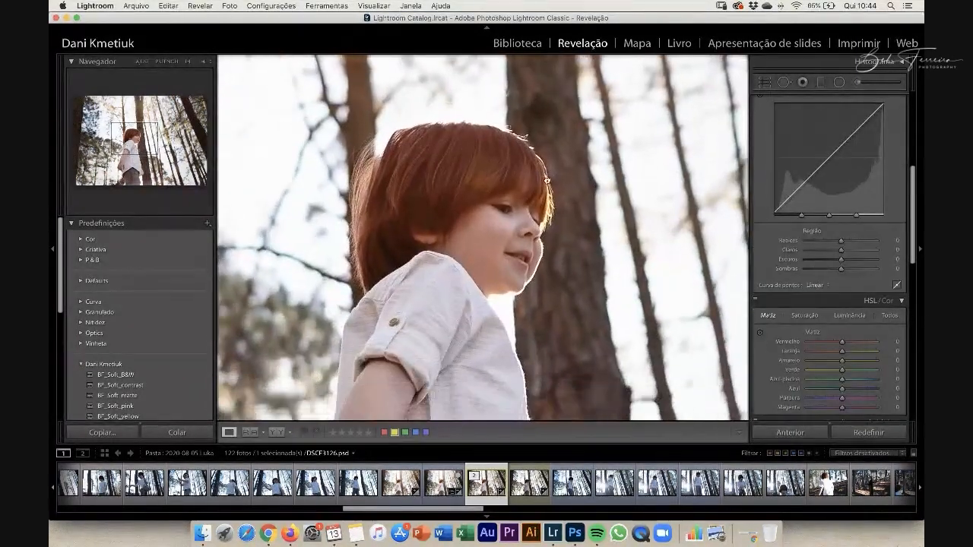
scroll(867, 303, down, 4)
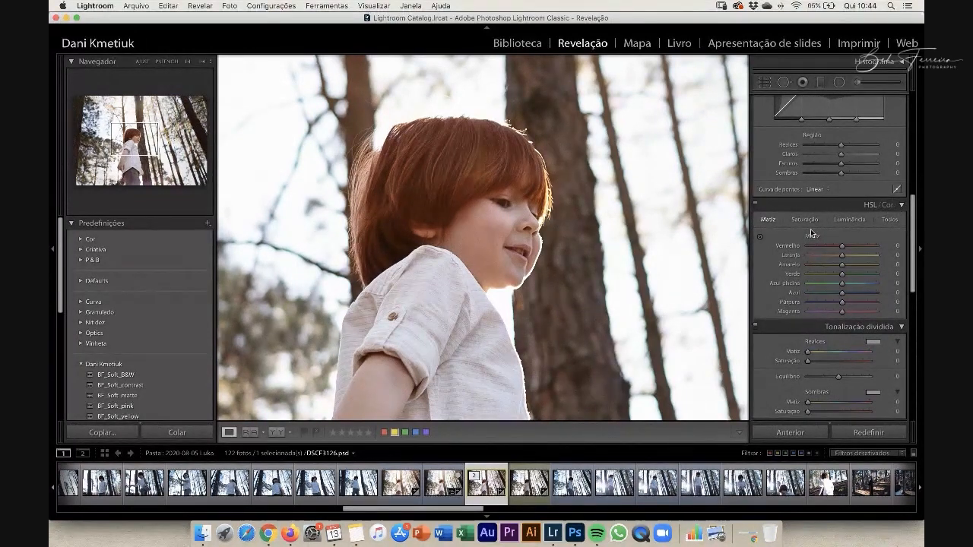
click(852, 221)
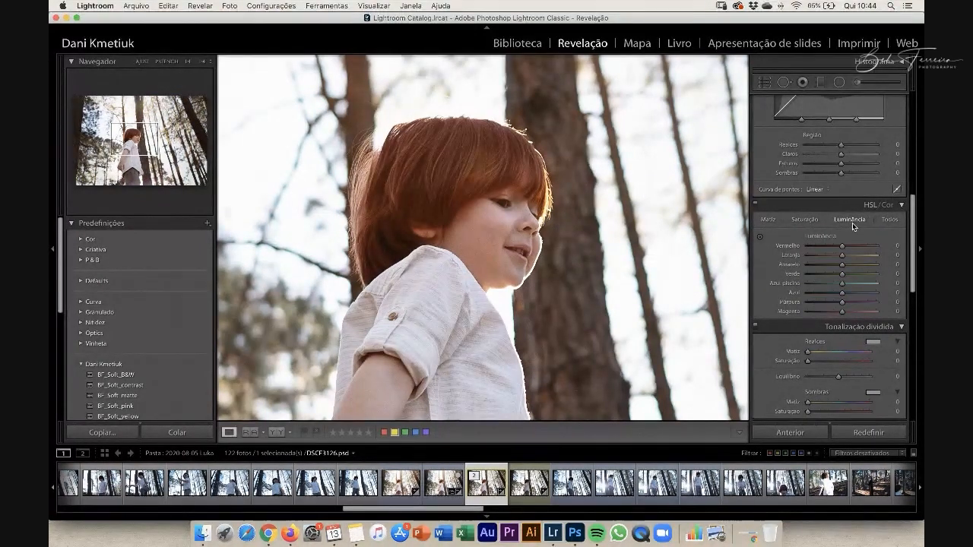
scroll(853, 225, down, 2)
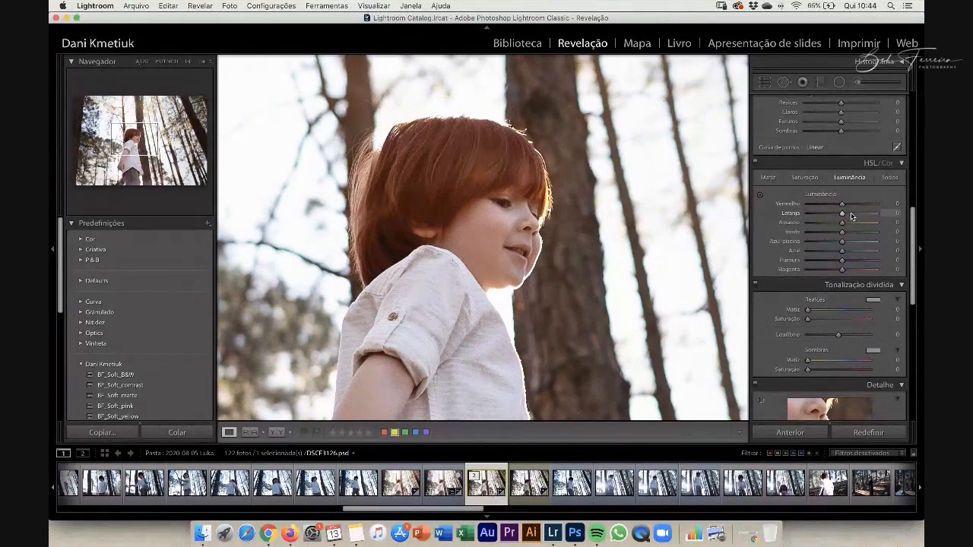
mouse_move(846, 216)
mouse_down()
mouse_move(846, 228)
mouse_move(847, 206)
mouse_up()
click(530, 394)
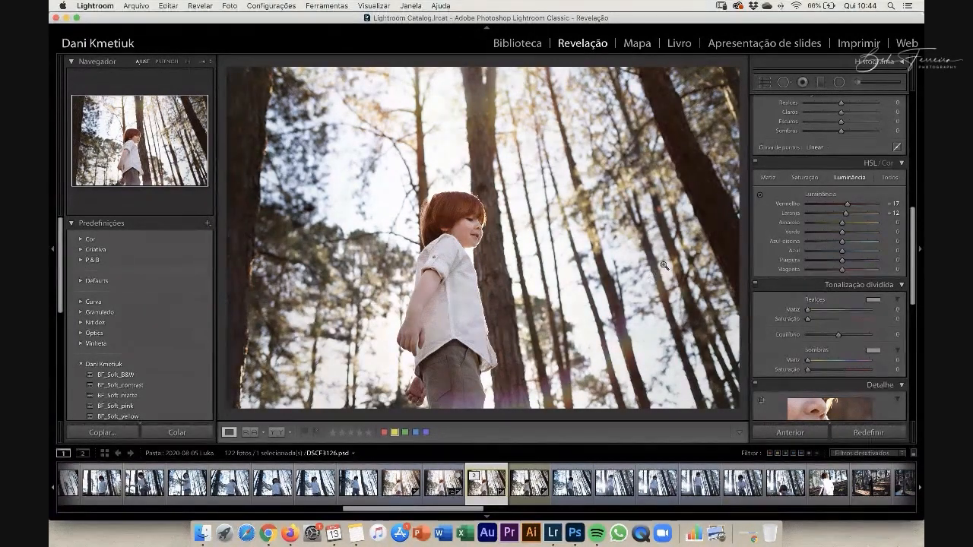
Step: Compare the edited DSCF3126.psd with the original DSCF3126.RAF by alternating between the two photos
click(527, 490)
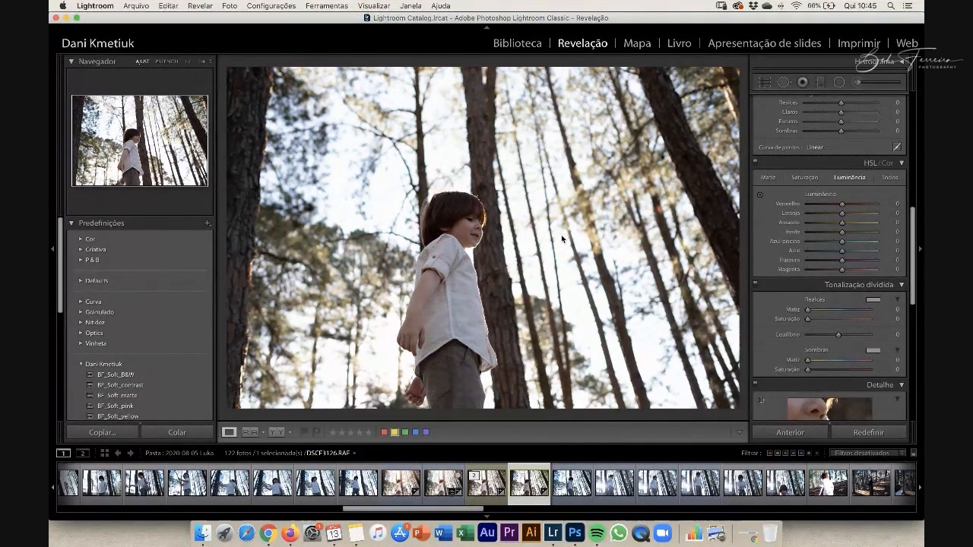
key(Left)
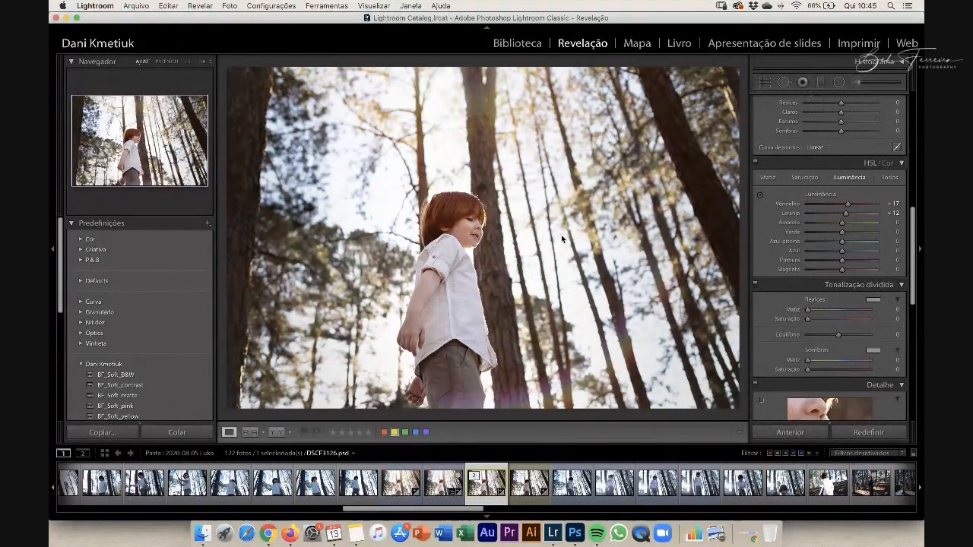
key(Right)
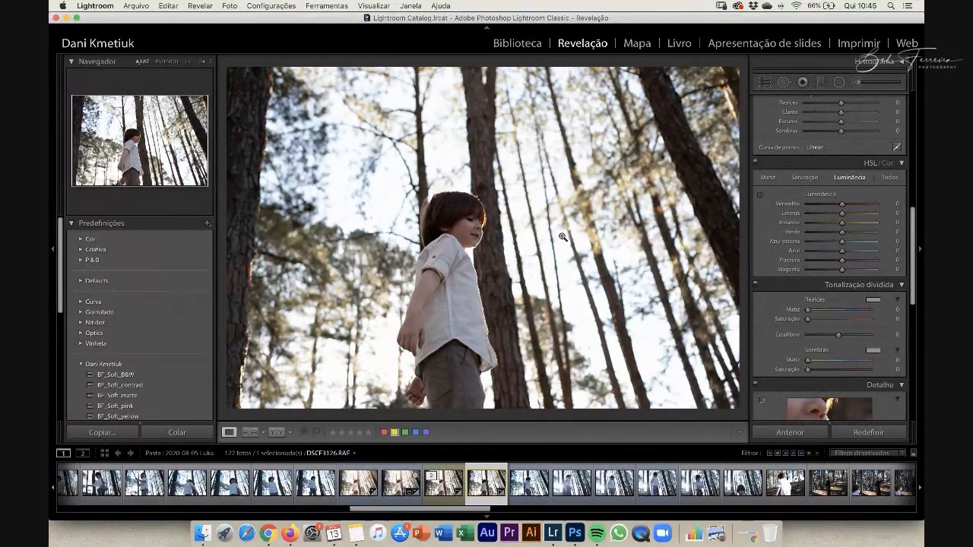
key(Right)
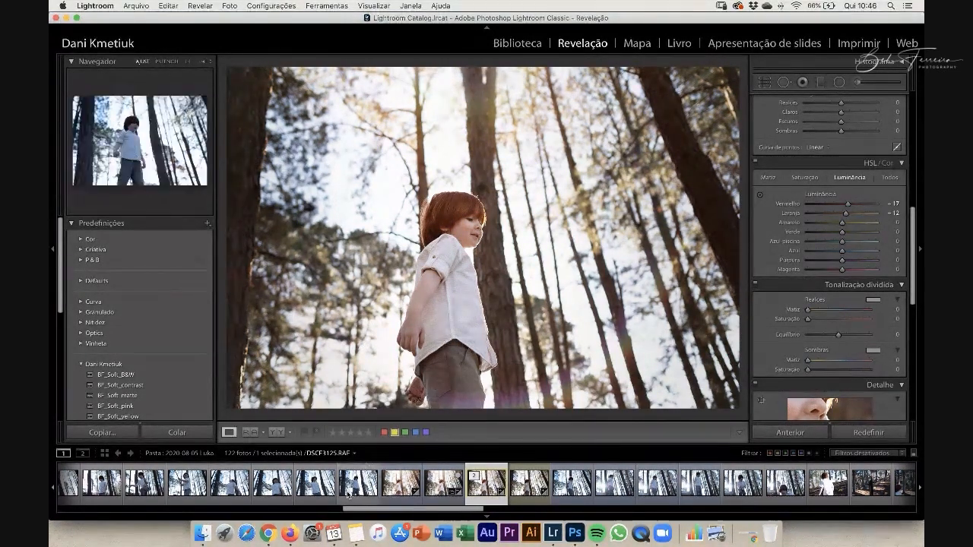
Step: View other unedited photos of the series, including DSCF3128.RAF and DSCF3130.RAF, and return to DSCF3126.psd
click(317, 493)
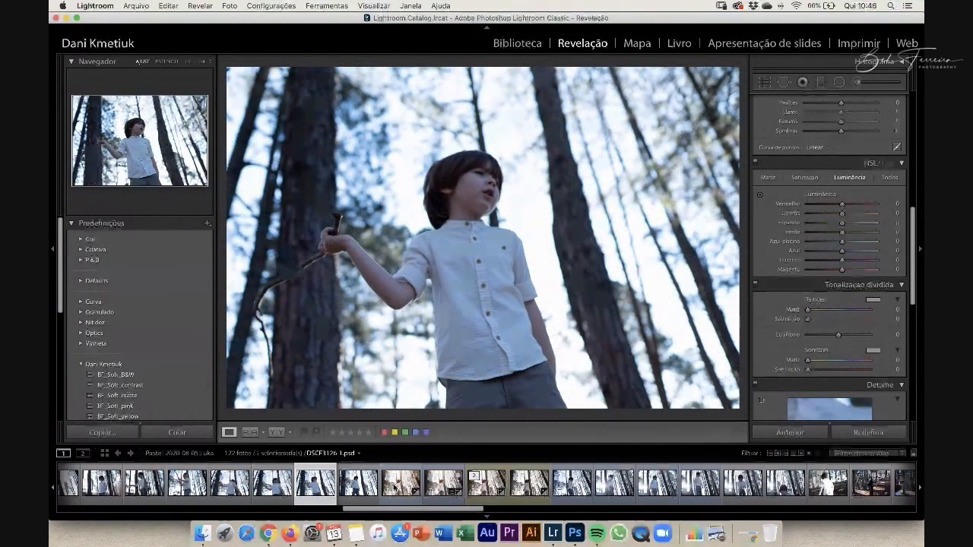
click(615, 493)
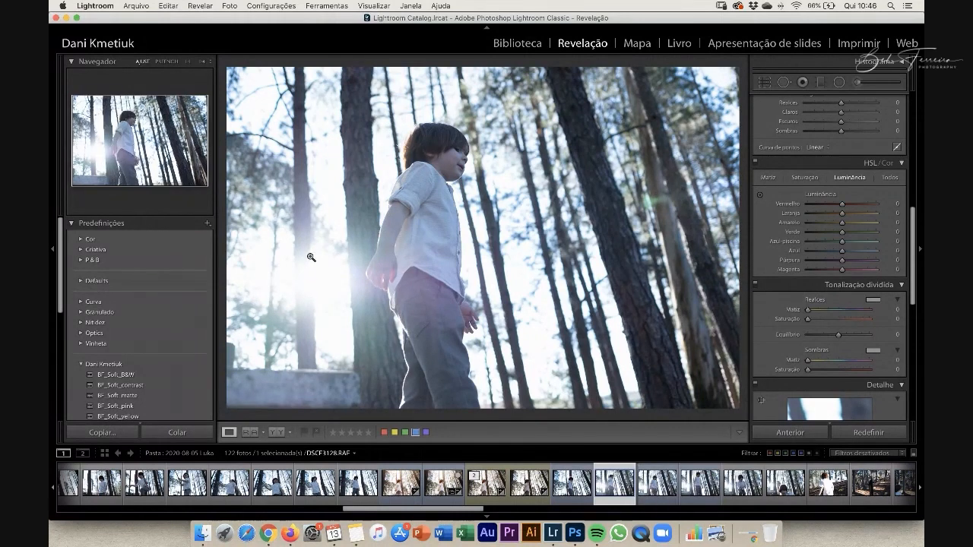
click(707, 494)
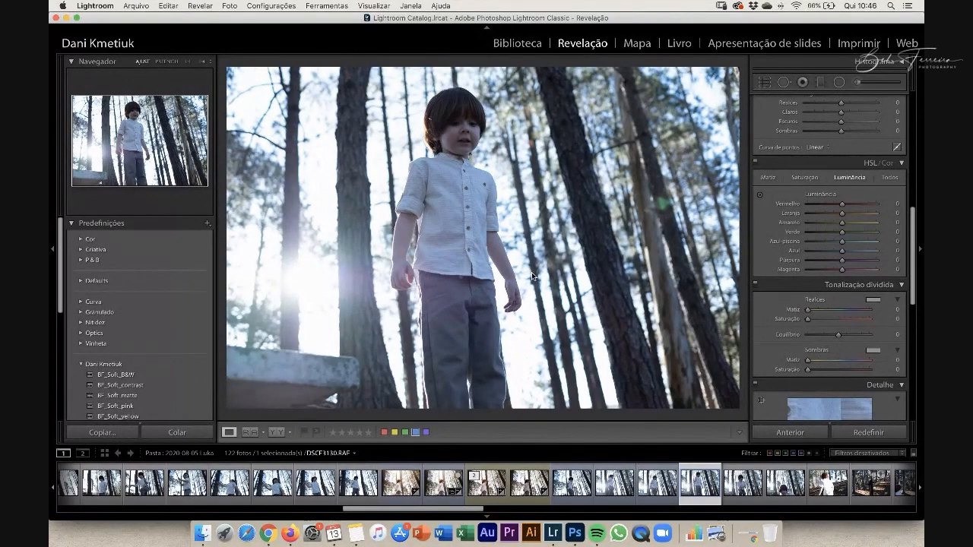
click(485, 497)
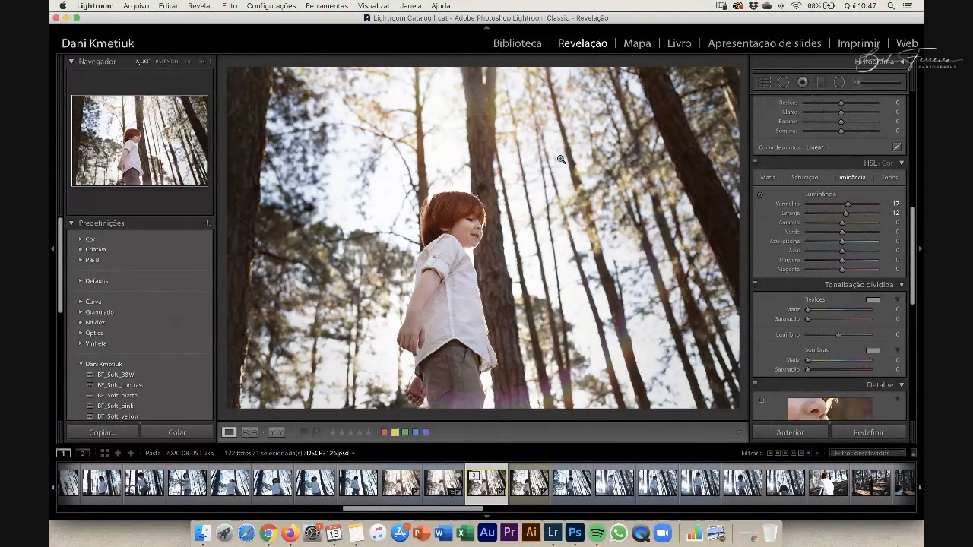
Step: Show the shared screen in the fullscreen layout of the StreamYard broadcast in Chrome and return to Lightroom
key(Right)
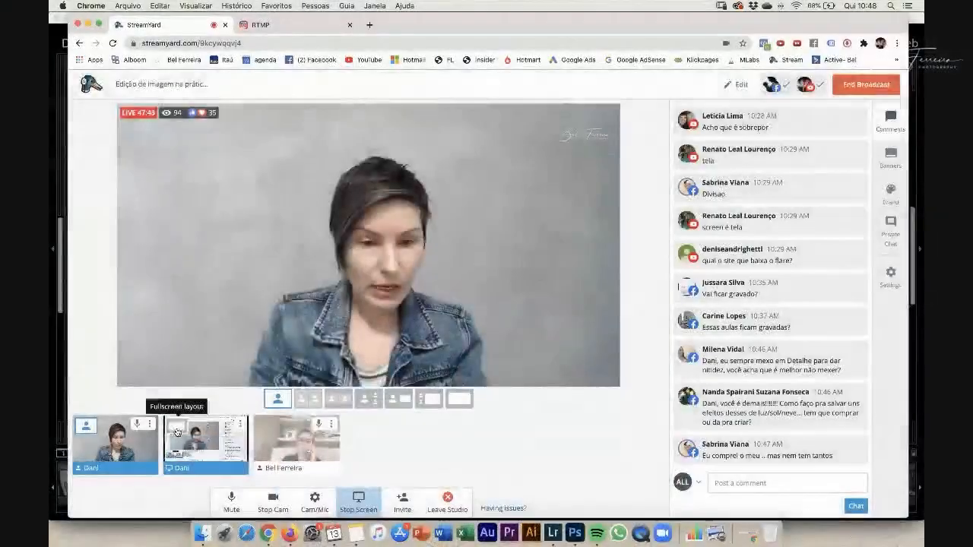
click(201, 441)
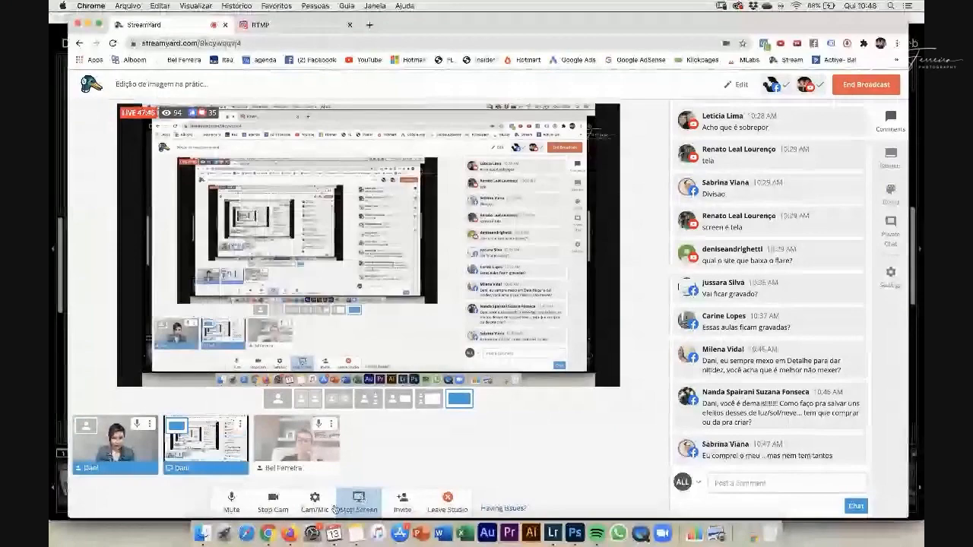
click(551, 535)
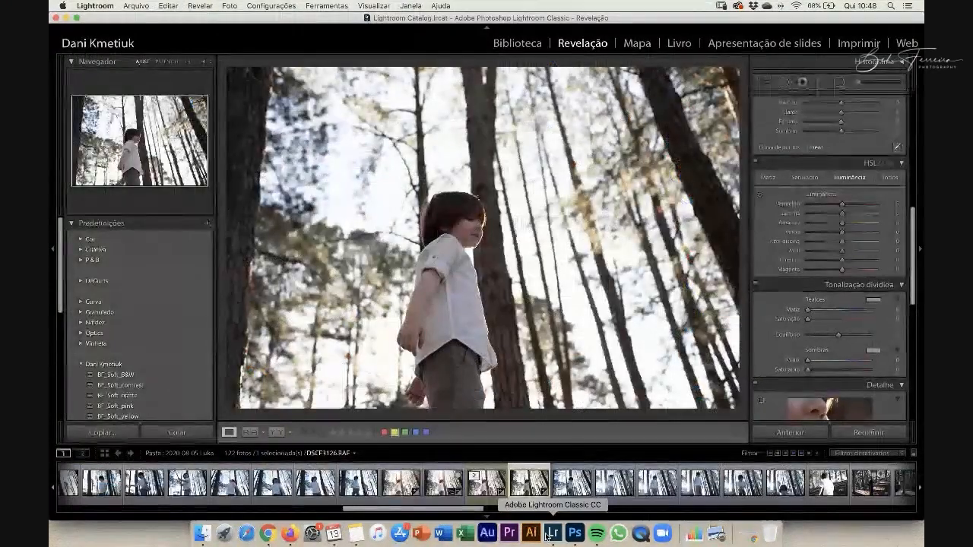
Step: Try a sharpening amount of 80 on a close-up of DSCF3126.psd and reduce it back to 0
scroll(918, 284, down, 5)
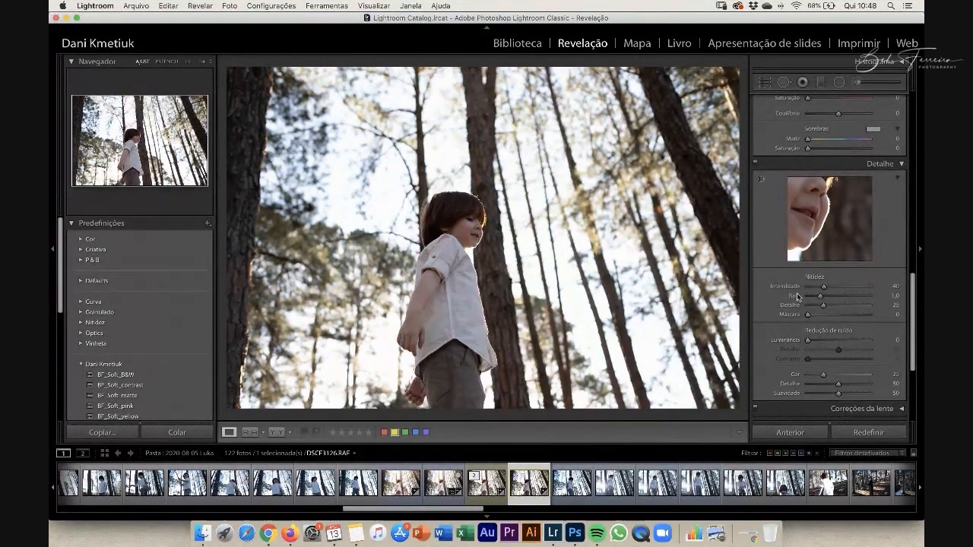
key(Left)
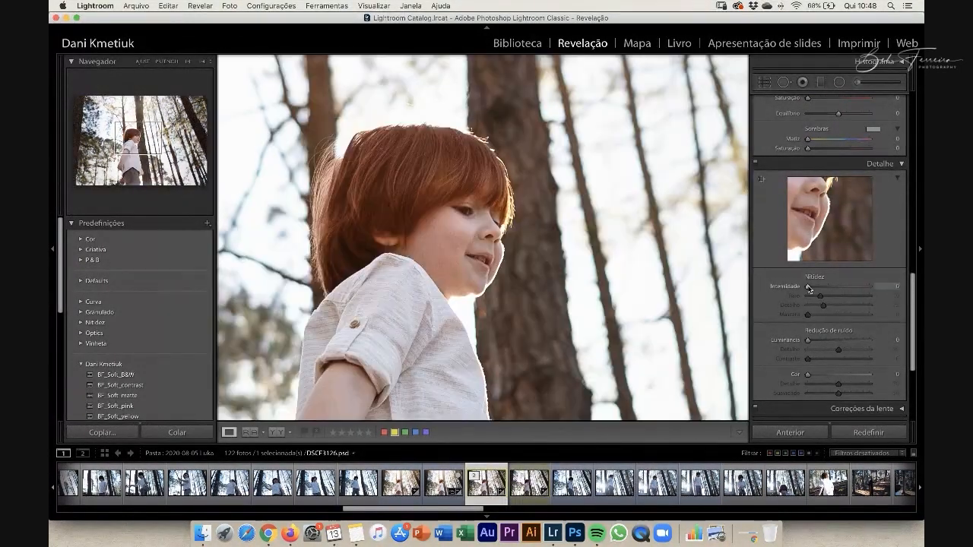
drag(811, 287, 836, 290)
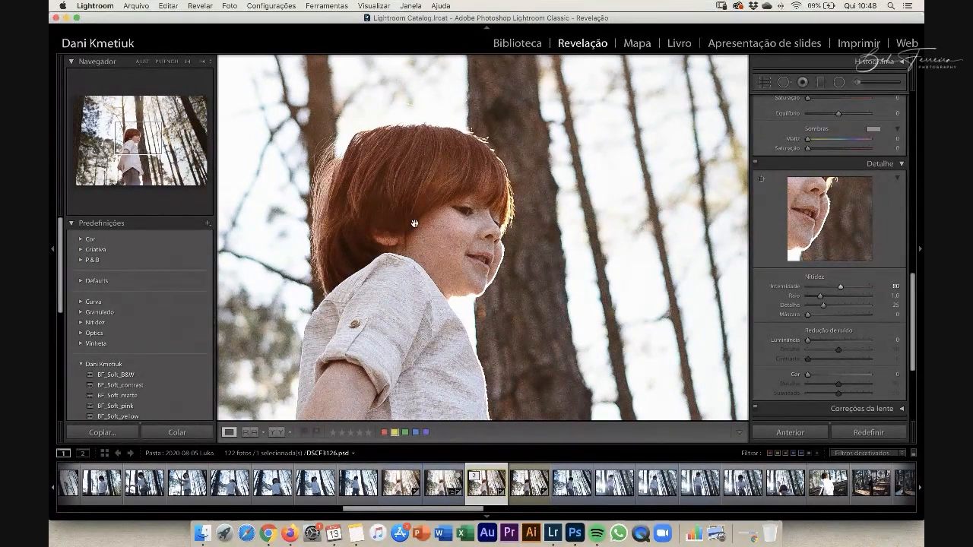
mouse_move(838, 286)
mouse_down()
mouse_move(816, 289)
mouse_move(826, 290)
mouse_up()
mouse_move(825, 289)
mouse_down()
mouse_move(813, 290)
mouse_move(822, 291)
mouse_up()
mouse_move(821, 286)
mouse_down()
mouse_move(837, 289)
mouse_move(821, 300)
mouse_up()
drag(830, 286, 797, 290)
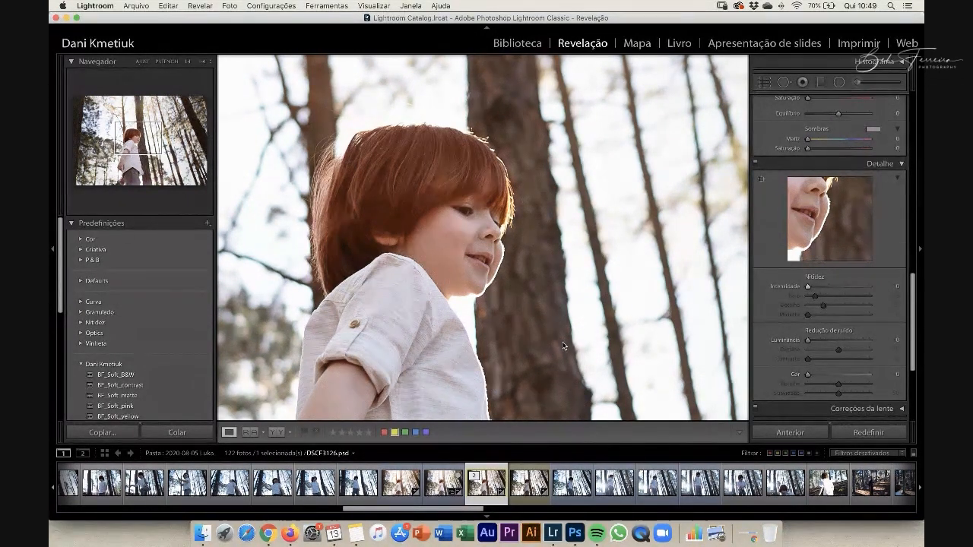
Step: Switch to the StreamYard broadcast in Chrome
click(269, 523)
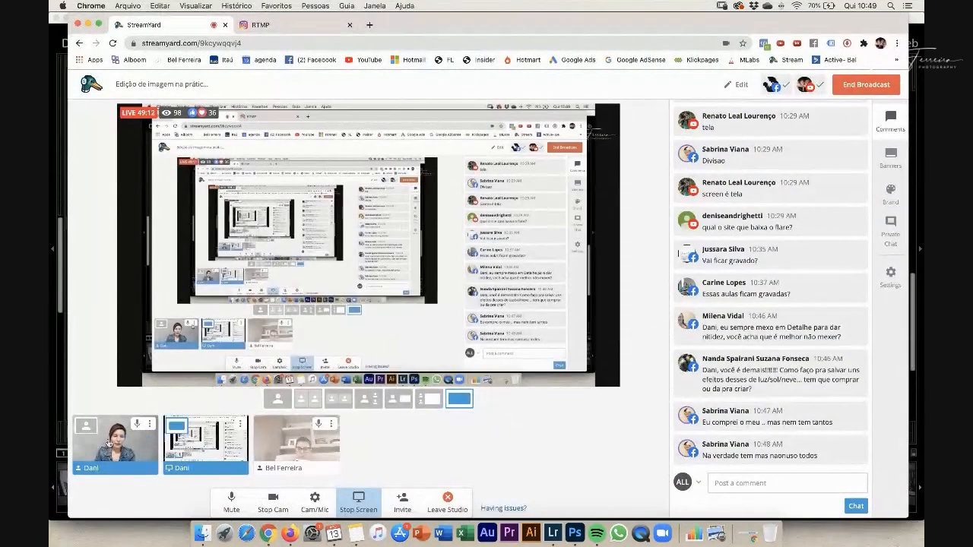